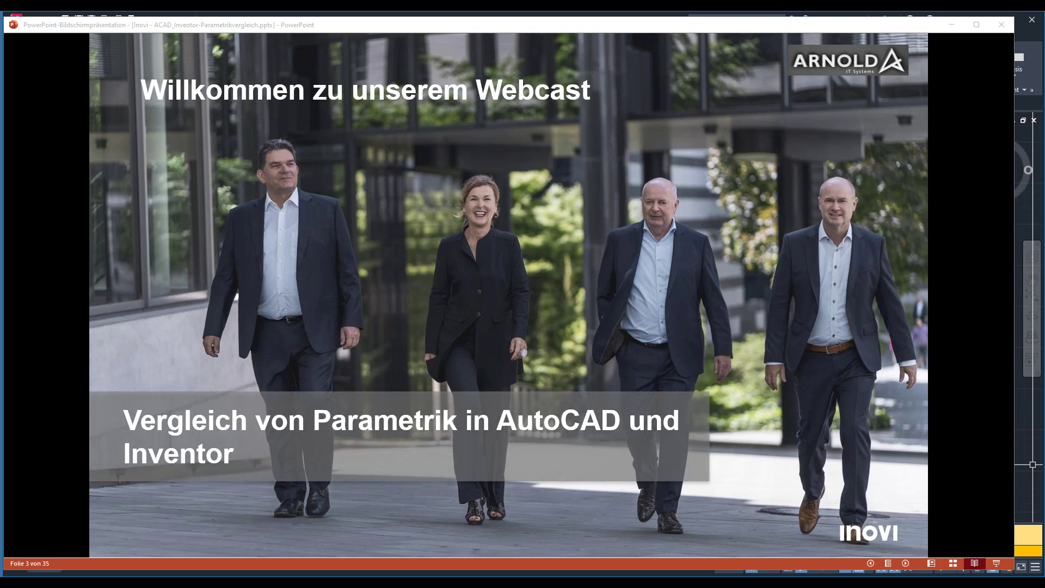
Advance the slideshow to slide 4, 'Präsentator', with the presenter's qualifications
{"action": "left_click", "coordinate": [769, 230]}
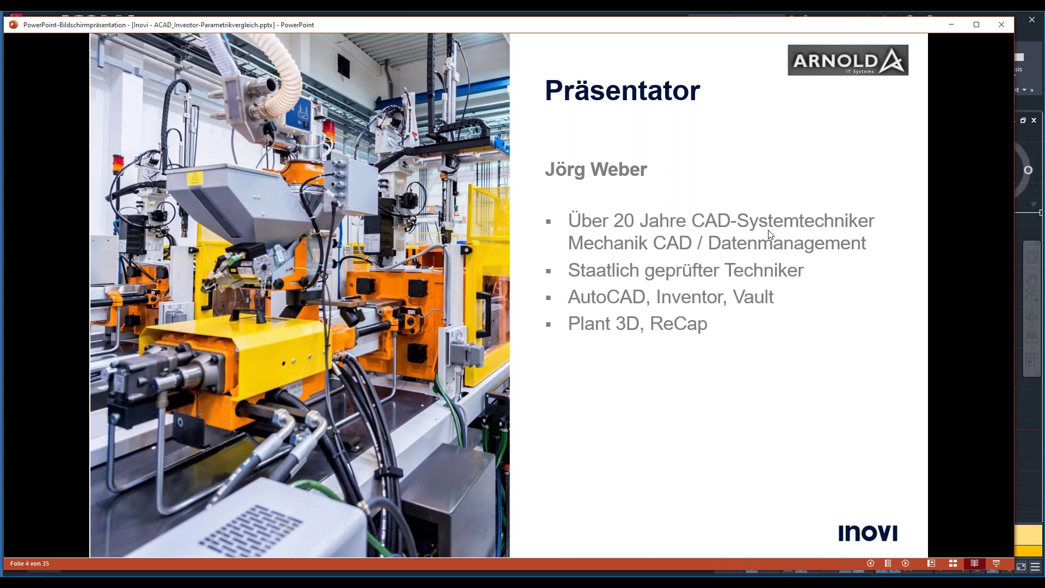
Page ahead past 'Präsentator' toward the company overview slide
{"action": "key", "text": "Page_Down"}
{"action": "key", "text": "Page_Down"}
{"action": "key", "text": "Page_Down"}
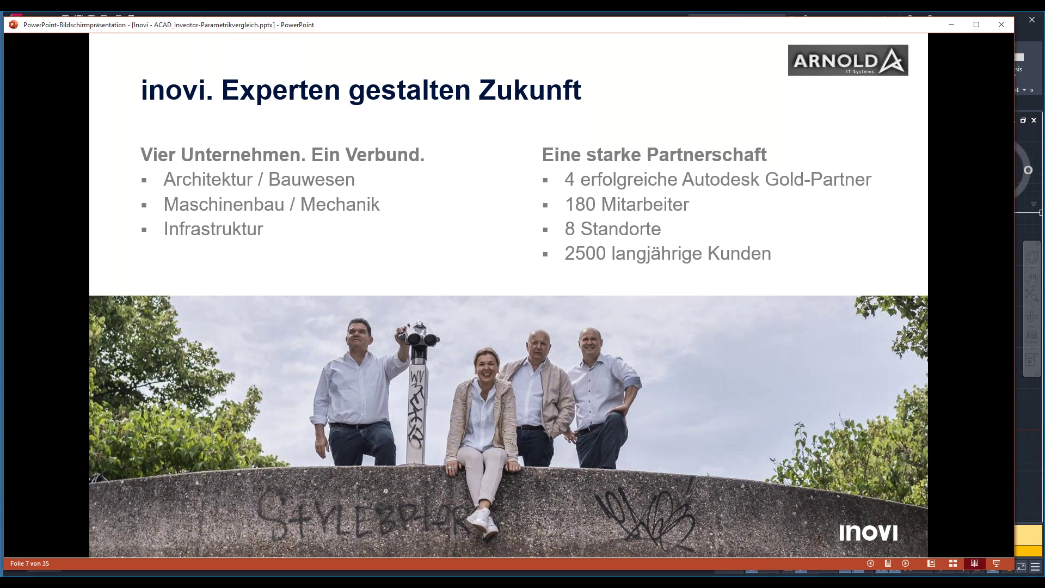
Step through the partner photo slides: ARNOLD, HAFNERS BÜRO, entegra and AKG
{"action": "key", "text": "Right"}
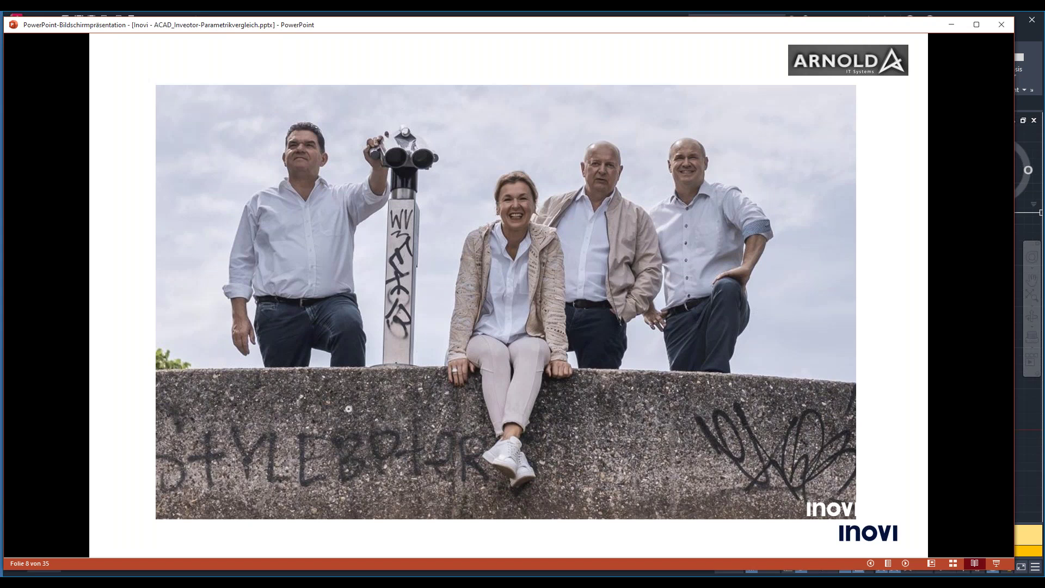
{"action": "key", "text": "Right"}
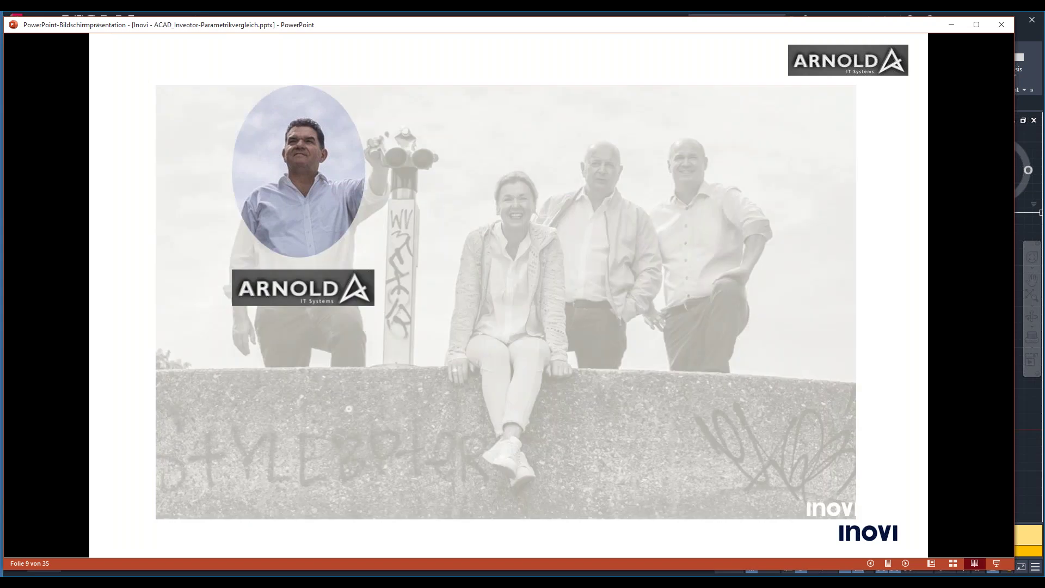
{"action": "key", "text": "Right"}
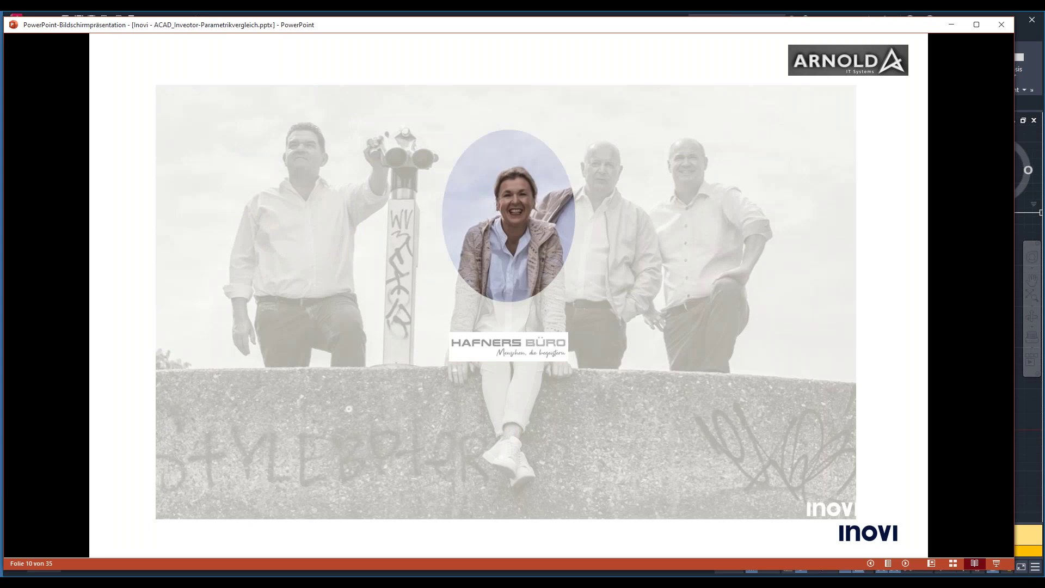
{"action": "key", "text": "Right"}
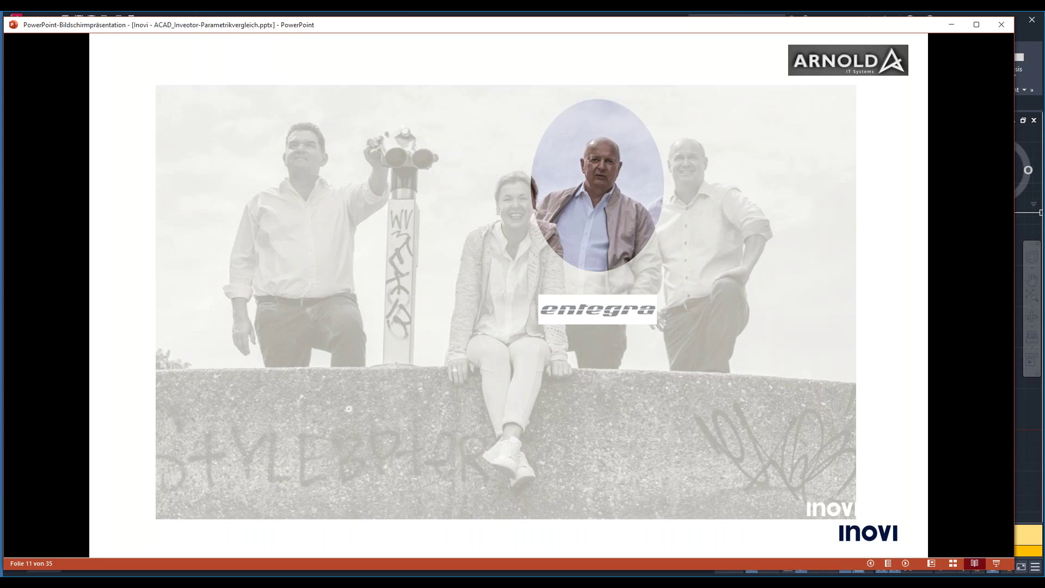
{"action": "key", "text": "Right"}
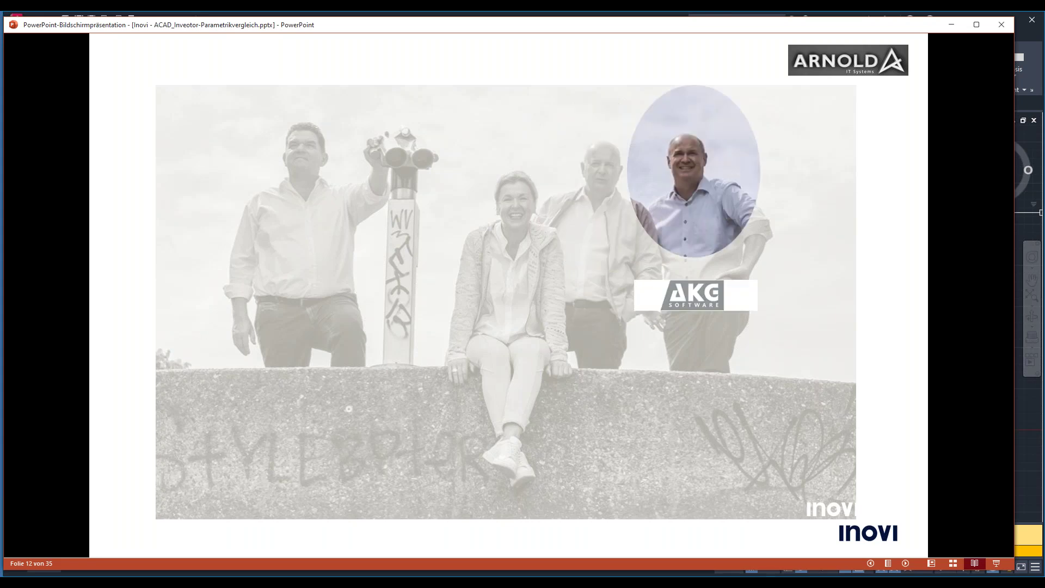
{"action": "key", "text": "Right"}
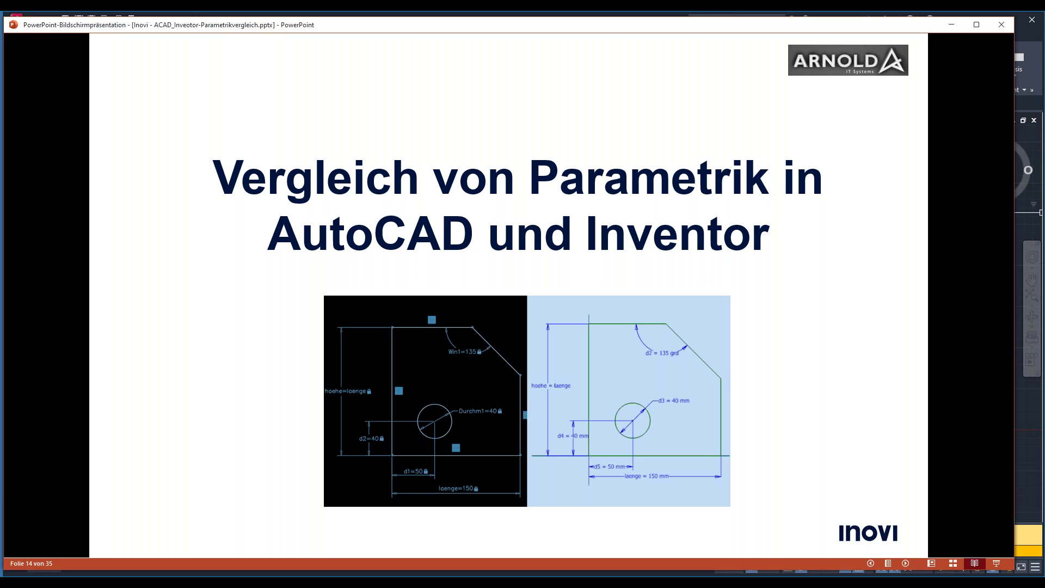
Advance through the Verwendung and AutoCAD tool palette slides to the constraint slides
{"action": "key", "text": "Right"}
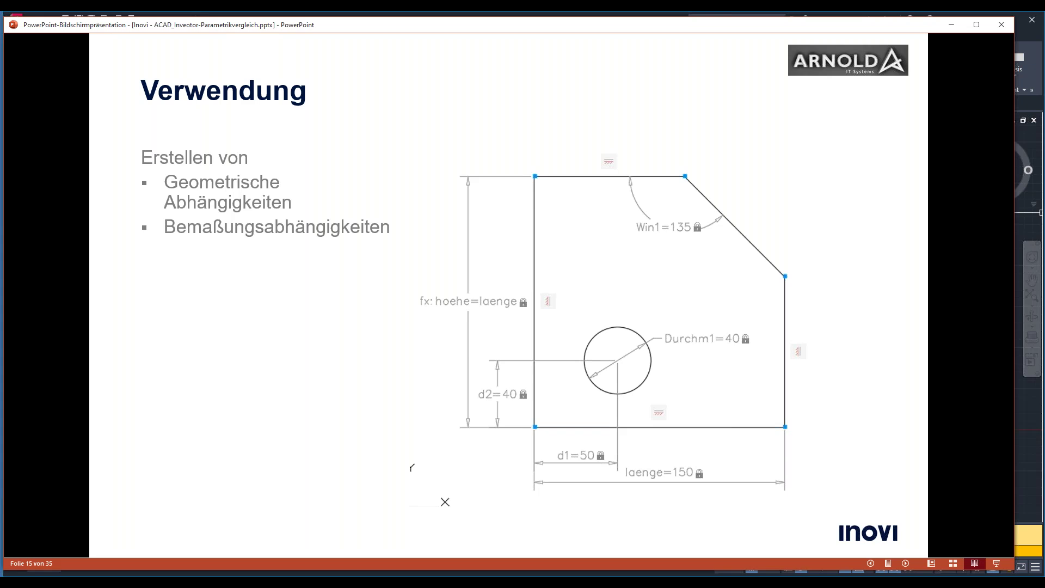
{"action": "key", "text": "Right"}
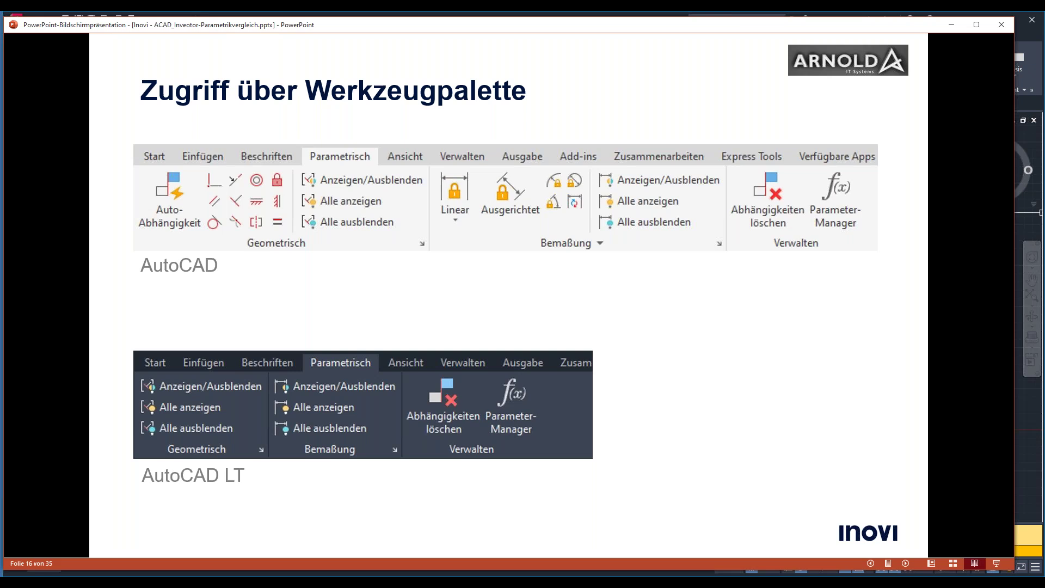
{"action": "key", "text": "Right"}
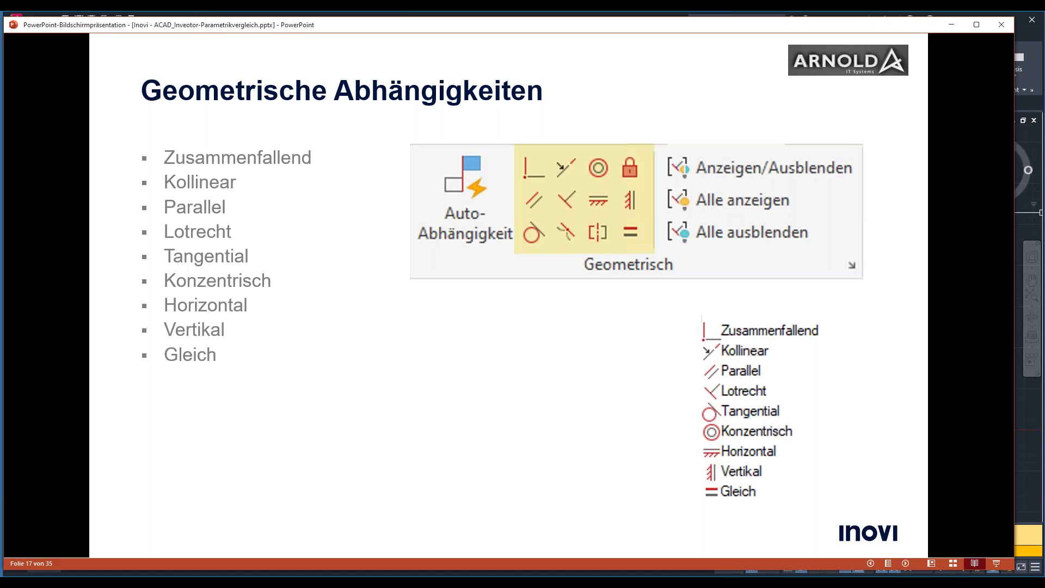
{"action": "key", "text": "Right"}
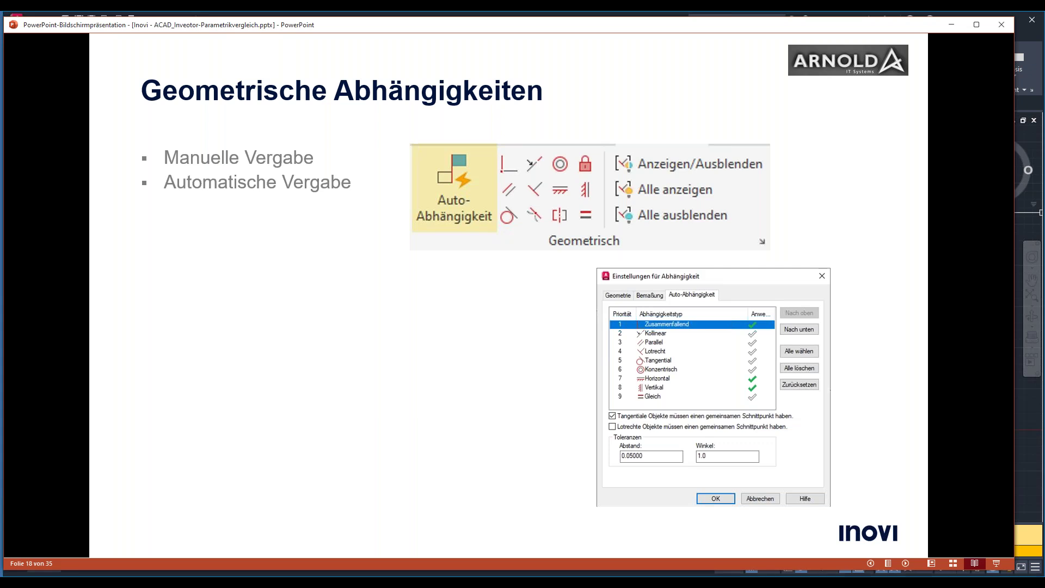
Advance through the dimensional constraint and plate drawing slides to slide 21
{"action": "key", "text": "Right"}
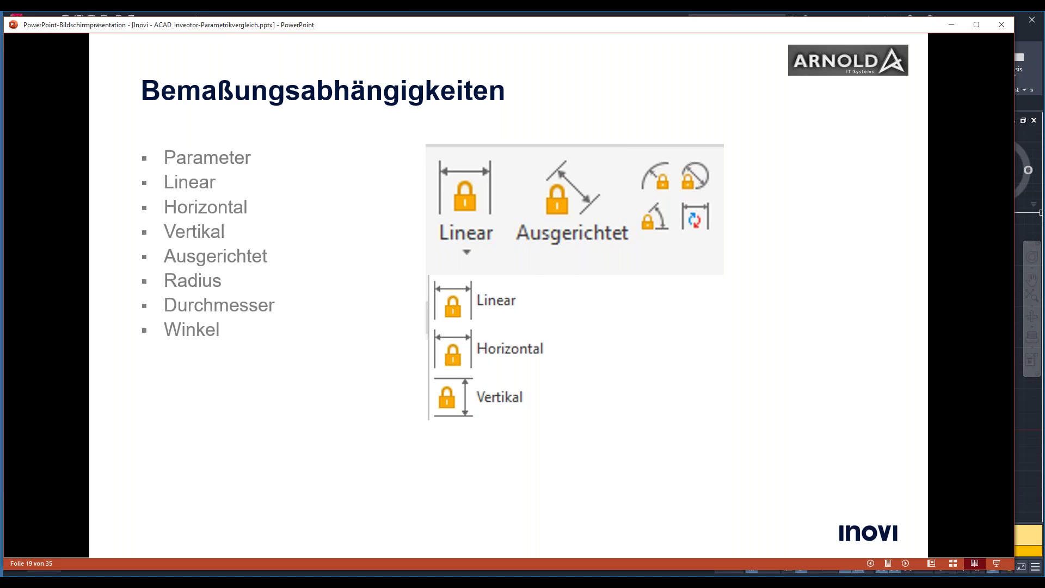
{"action": "key", "text": "Right"}
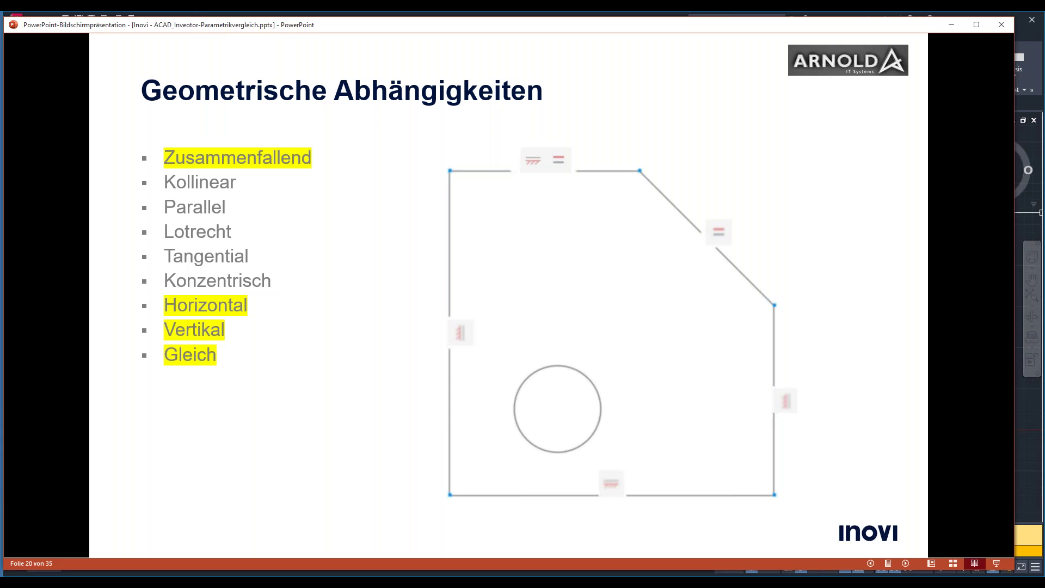
{"action": "key", "text": "Right"}
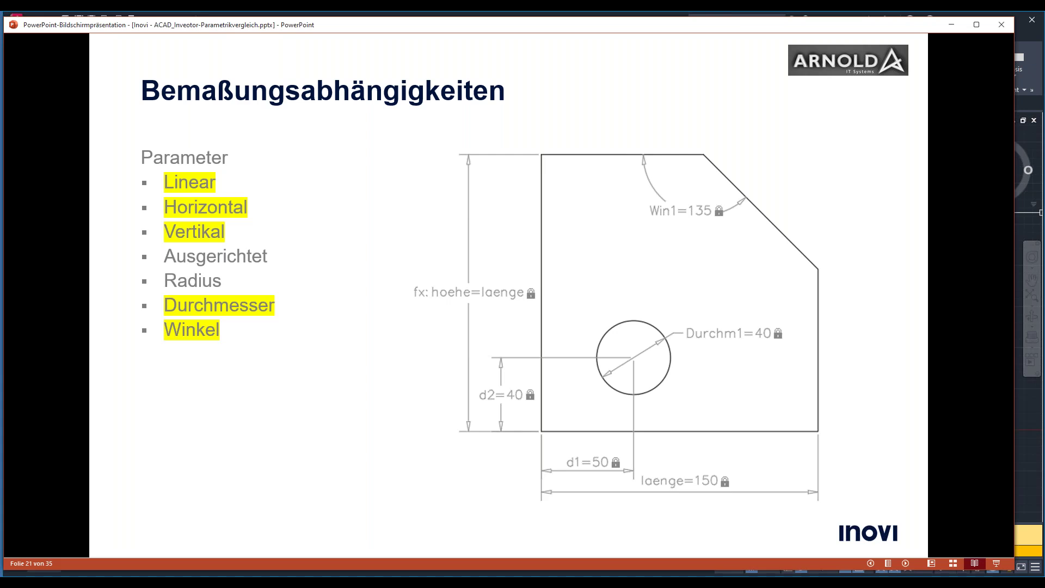
Advance through parameter chaining, Parameter-Manager and 'Beispiel' slides
{"action": "key", "text": "Right"}
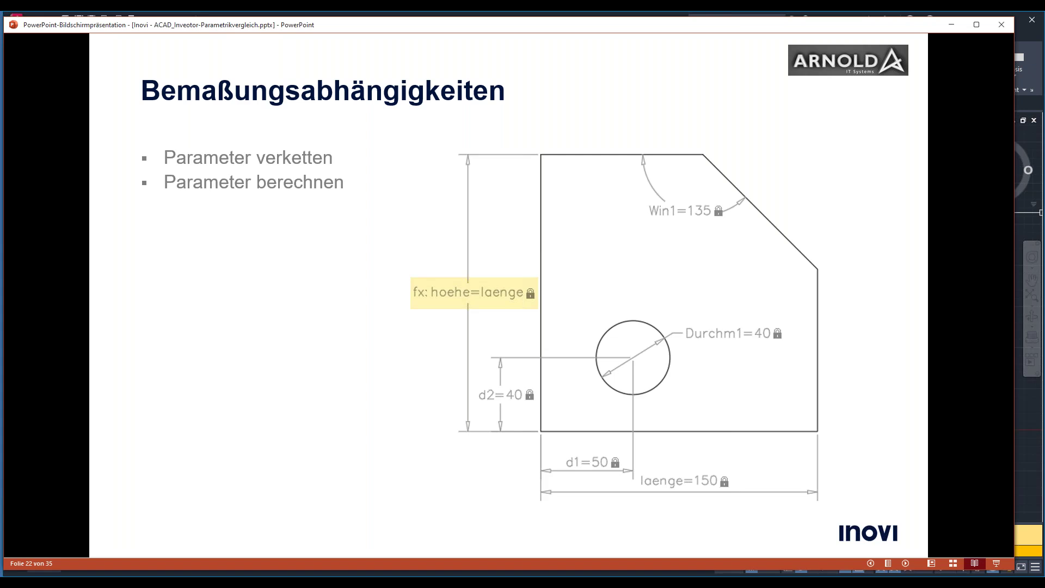
{"action": "key", "text": "Right"}
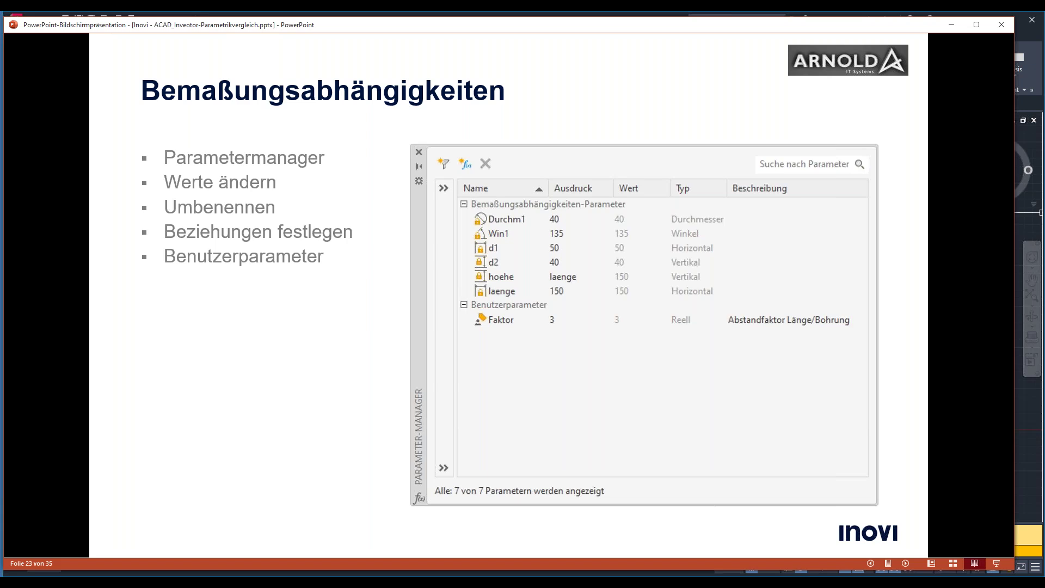
{"action": "key", "text": "Right"}
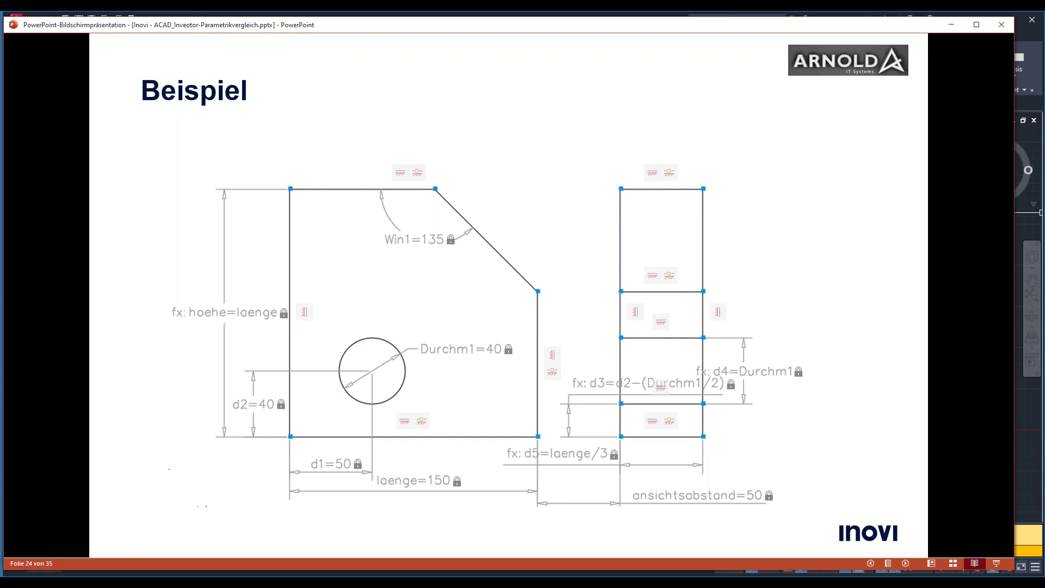
{"action": "key", "text": "Right"}
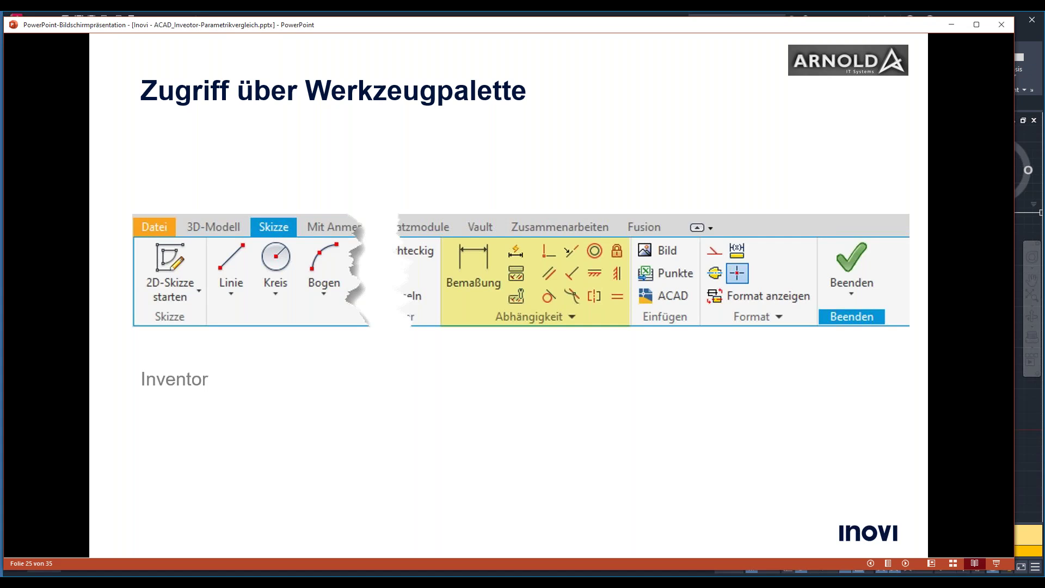
Advance through slide 26 'Bezüge' to slide 27 'Eingabe von Werten'
{"action": "key", "text": "Right"}
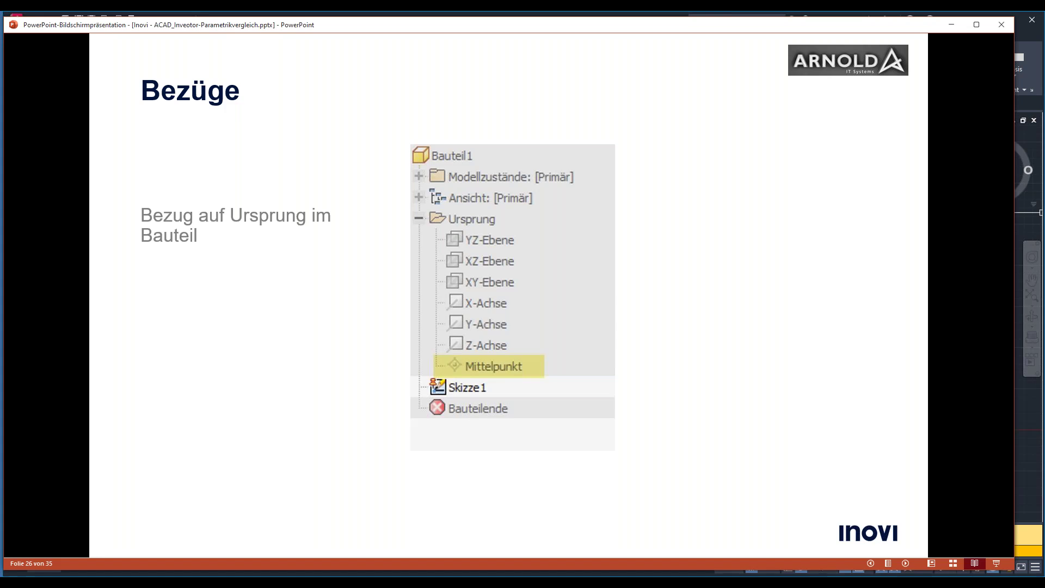
{"action": "key", "text": "Right"}
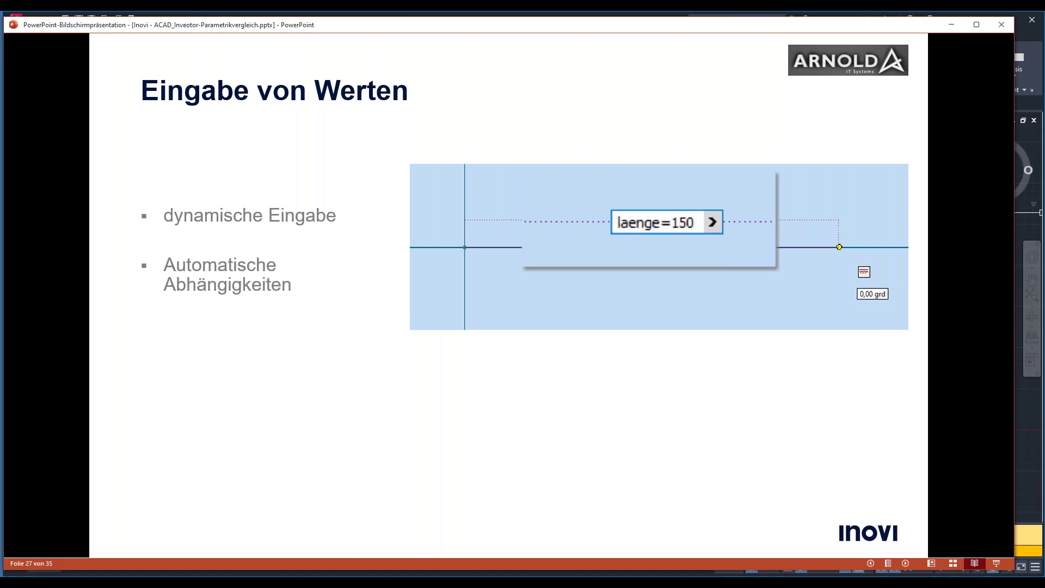
Advance through 'Überblick über Bestimmungen' on to the 'Automatiken' slide
{"action": "key", "text": "Right"}
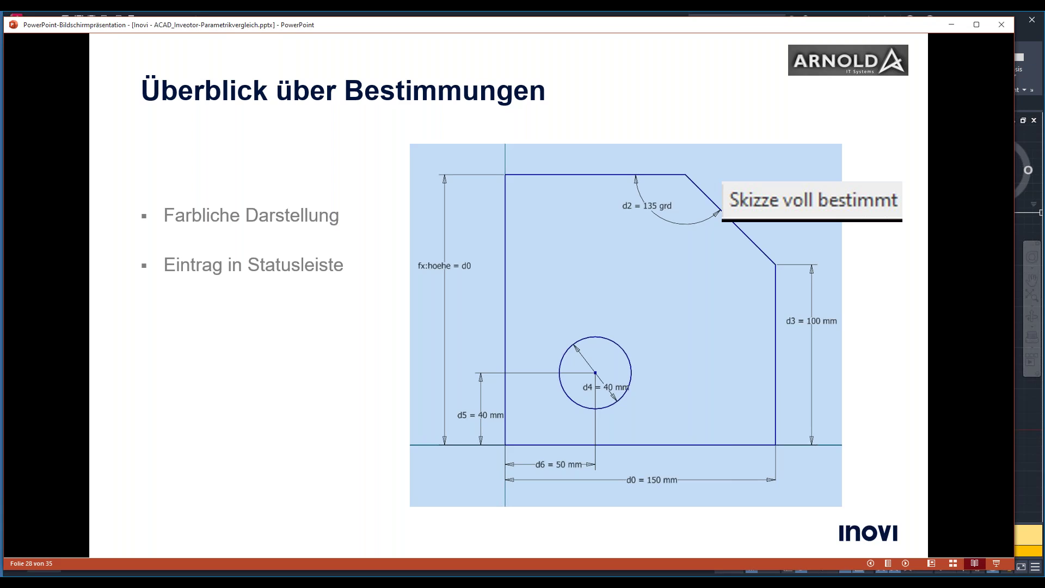
{"action": "key", "text": "Right"}
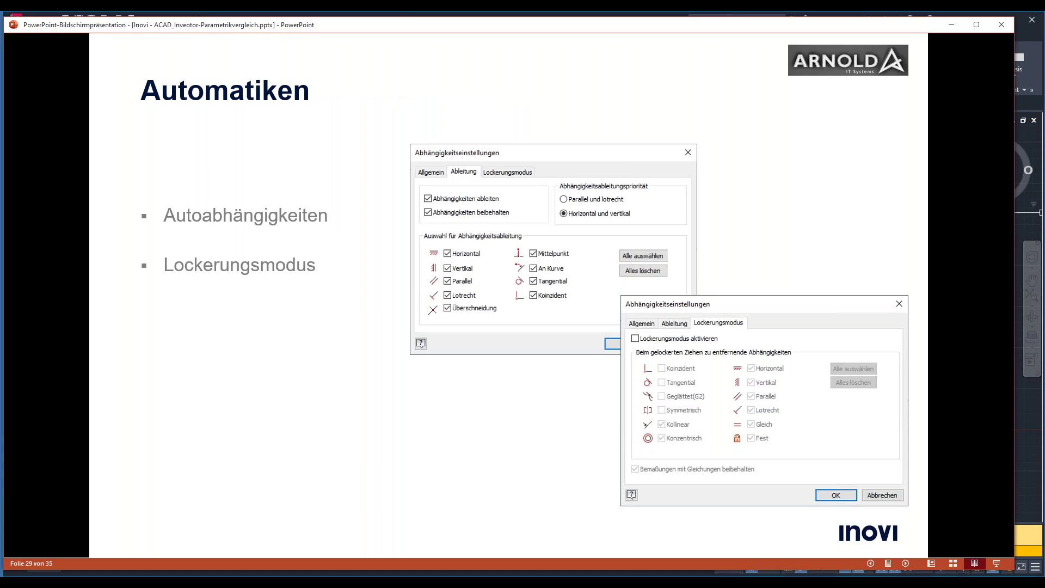
Advance to slide 30 showing the loosened sketch angle example
{"action": "key", "text": "Right"}
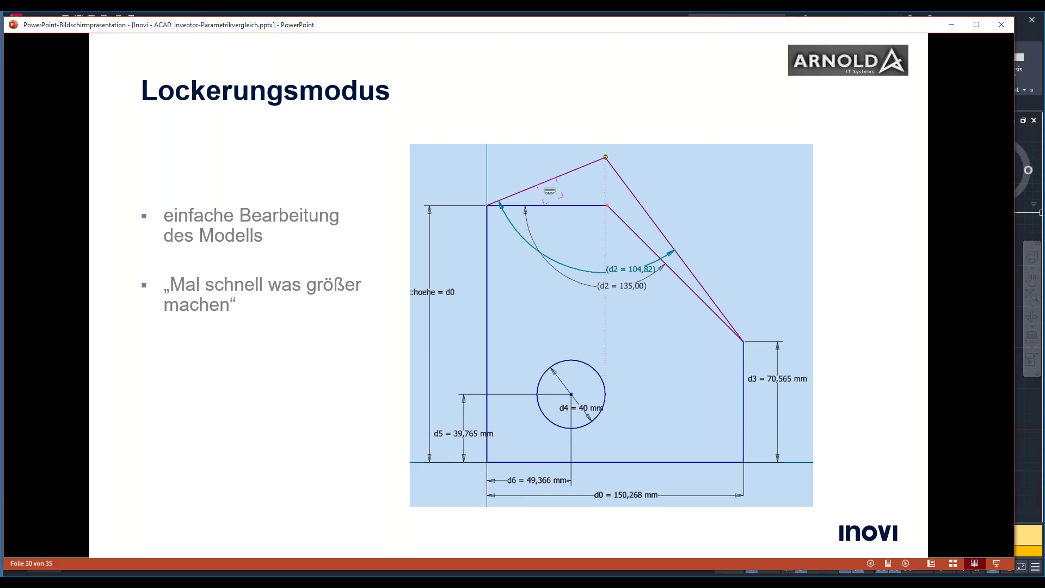
Advance to slide 31 on tolerances, user parameters and parameter export
{"action": "key", "text": "Right"}
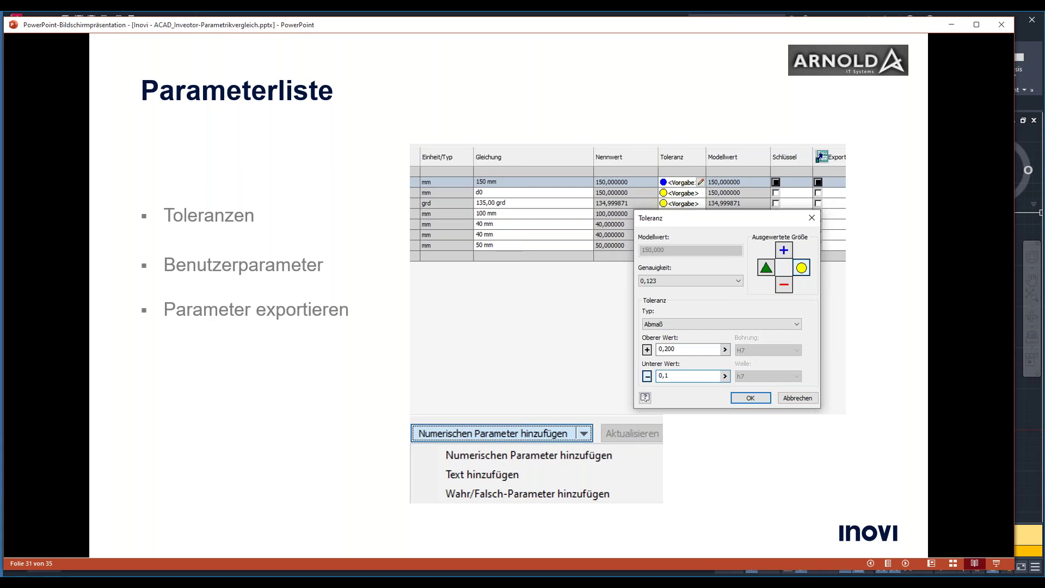
Advance the slideshow to slide 32 'Beispiel', then switch over to AutoCAD
{"action": "key", "text": "Right"}
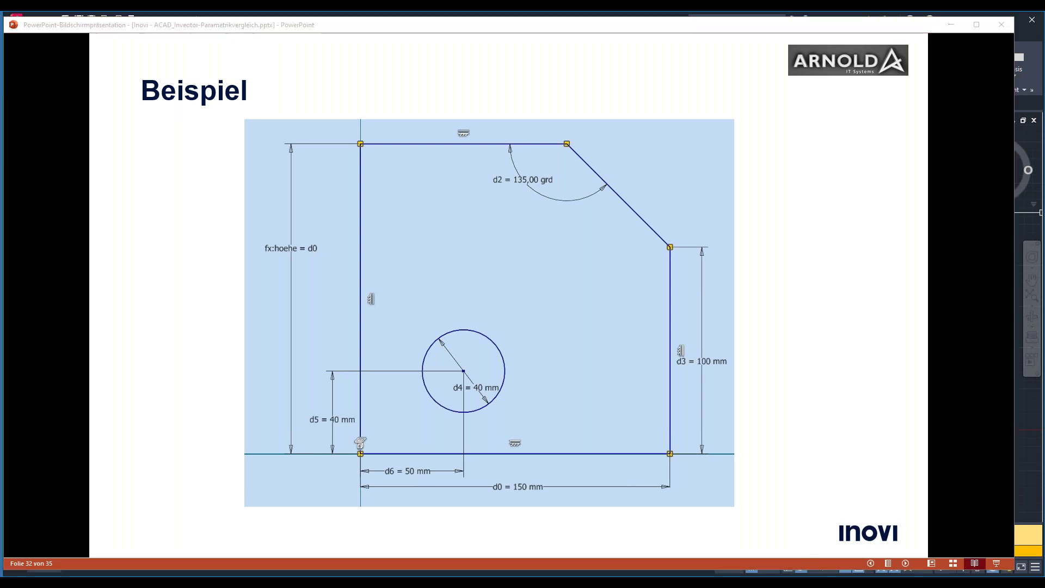
{"action": "key", "text": "alt+Tab"}
Pan the empty drawing, cancel a started line, and show the Parametrisch constraint tools
{"action": "scroll", "coordinate": [308, 403], "scroll_direction": "up", "scroll_amount": 2}
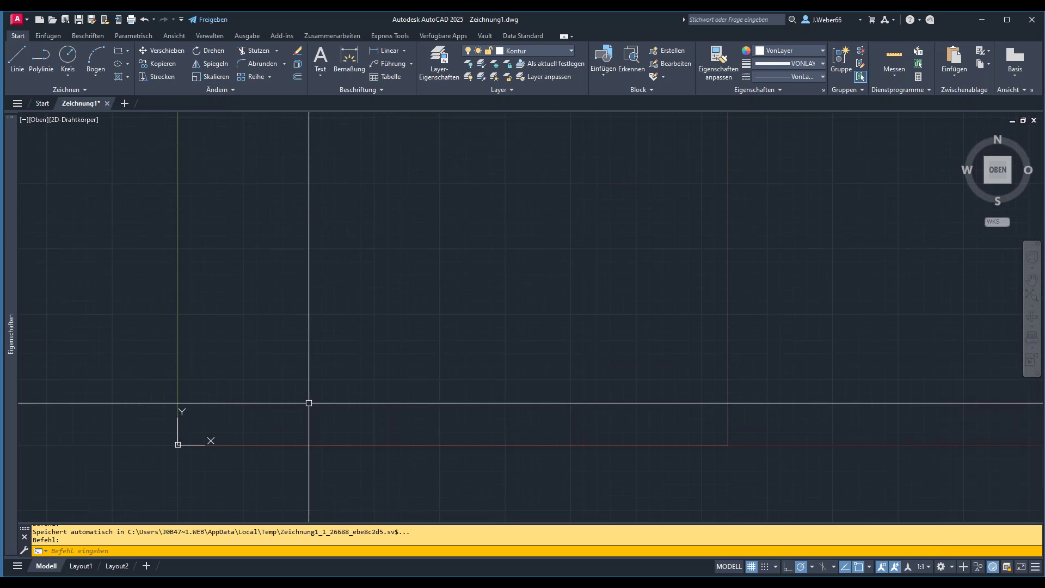
{"action": "middle_click_drag", "start_coordinate": [357, 357], "coordinate": [355, 397]}
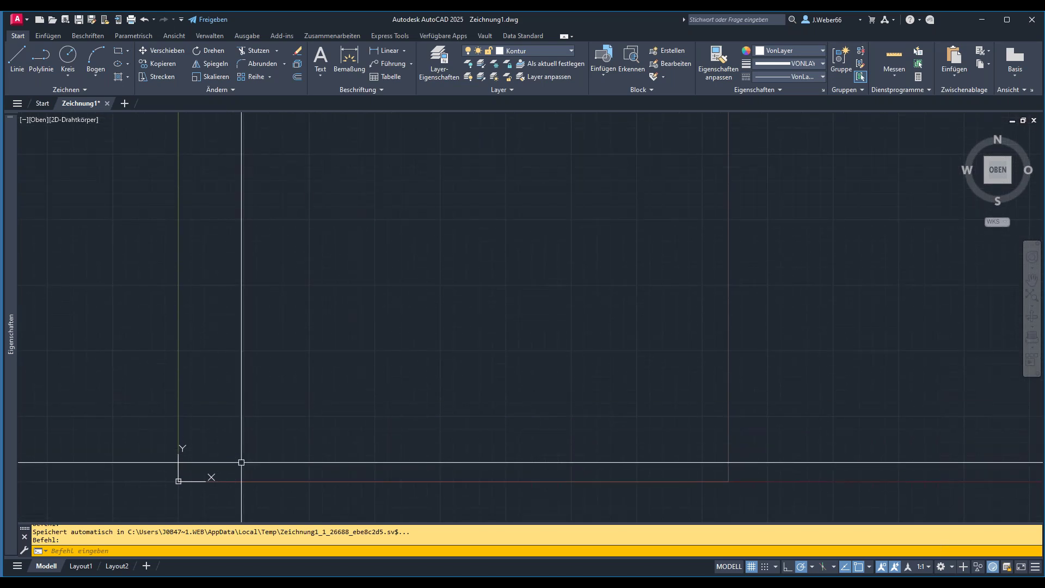
{"action": "middle_click_drag", "start_coordinate": [304, 400], "coordinate": [301, 413]}
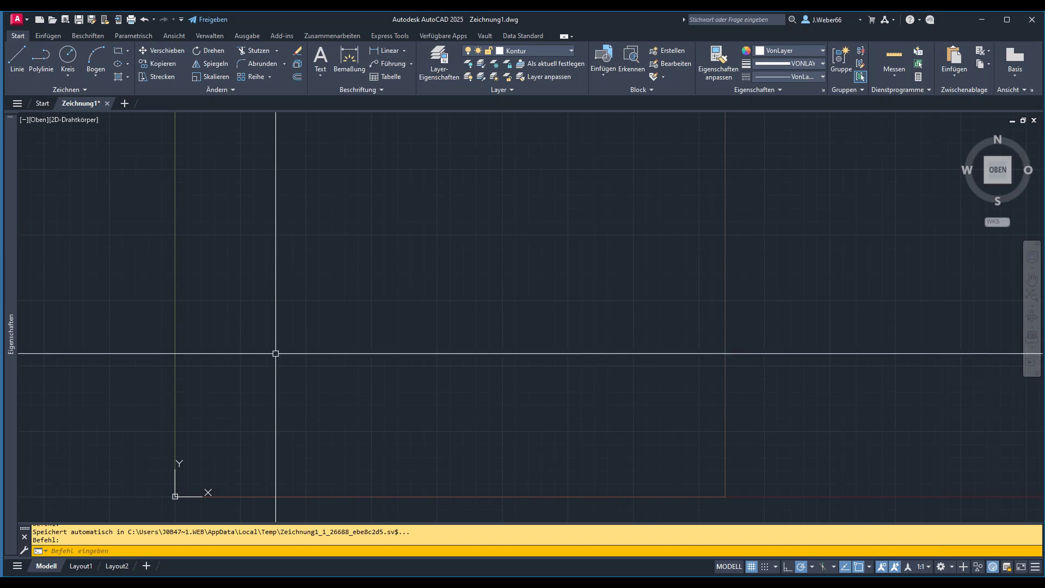
{"action": "left_click", "coordinate": [17, 56]}
{"action": "left_click", "coordinate": [251, 459]}
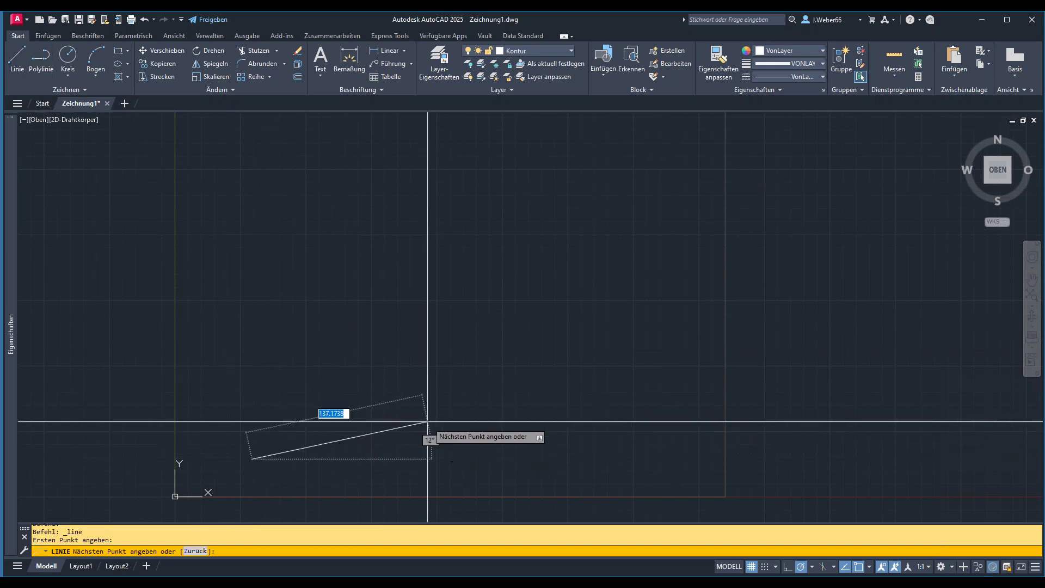
{"action": "key", "text": "Escape"}
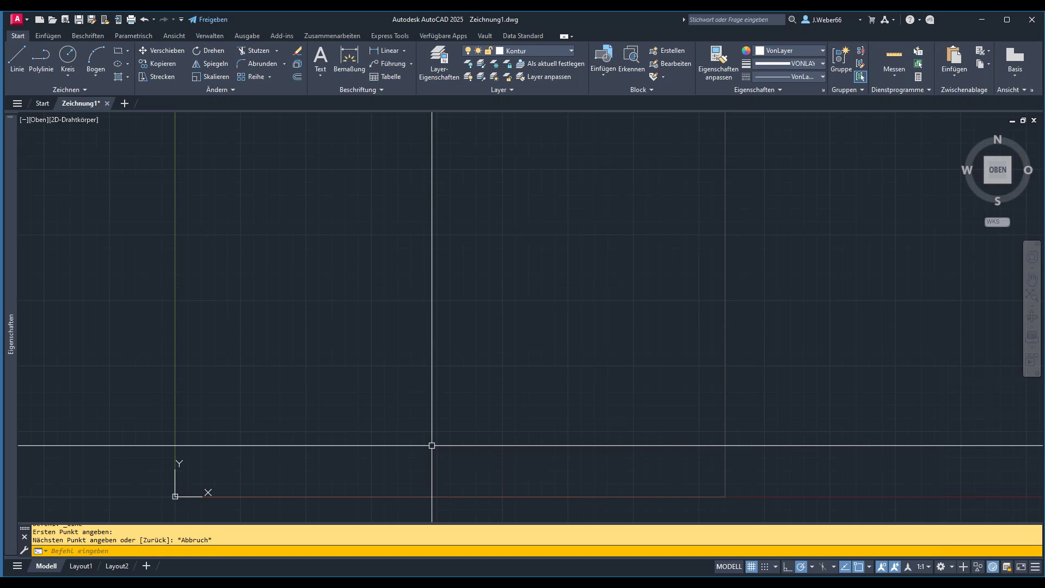
{"action": "left_click", "coordinate": [133, 36]}
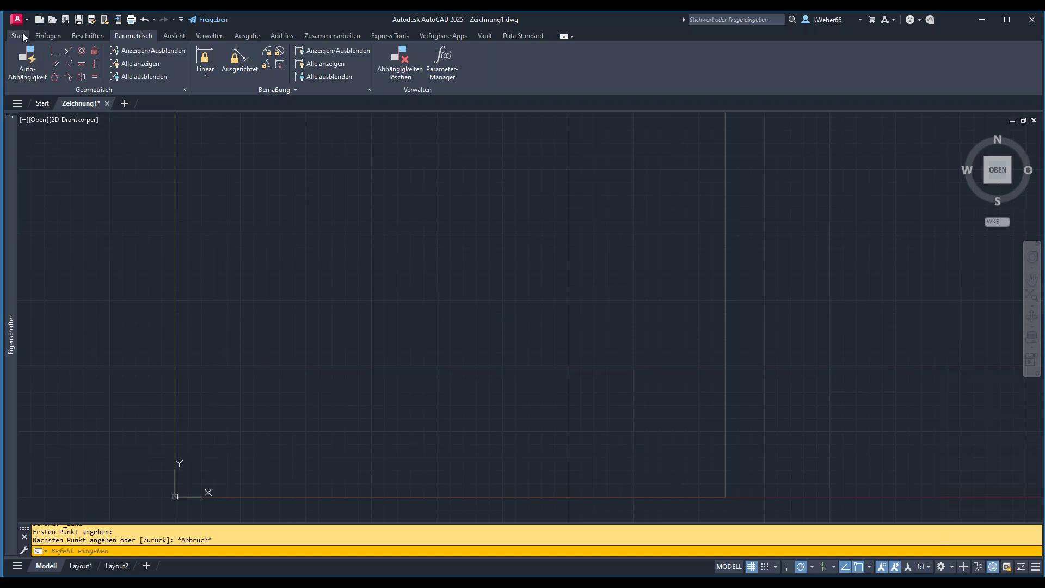
Draw the outline with lines: bottom, right, diagonal chamfer, top, and left edge back to start
{"action": "left_click", "coordinate": [18, 35]}
{"action": "left_click", "coordinate": [23, 55]}
{"action": "left_click", "coordinate": [227, 464]}
{"action": "left_click", "coordinate": [428, 464]}
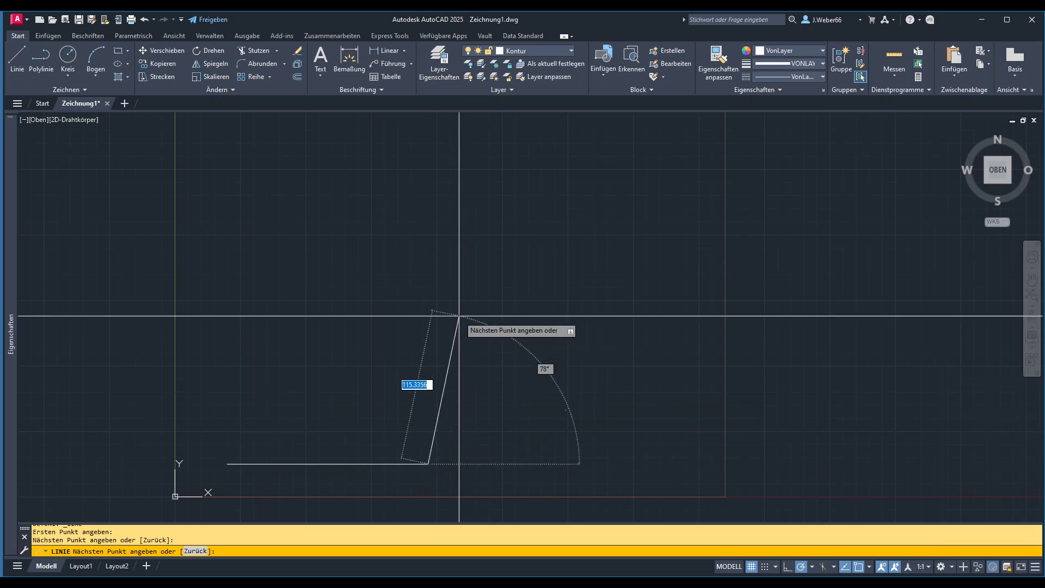
{"action": "left_click", "coordinate": [429, 329]}
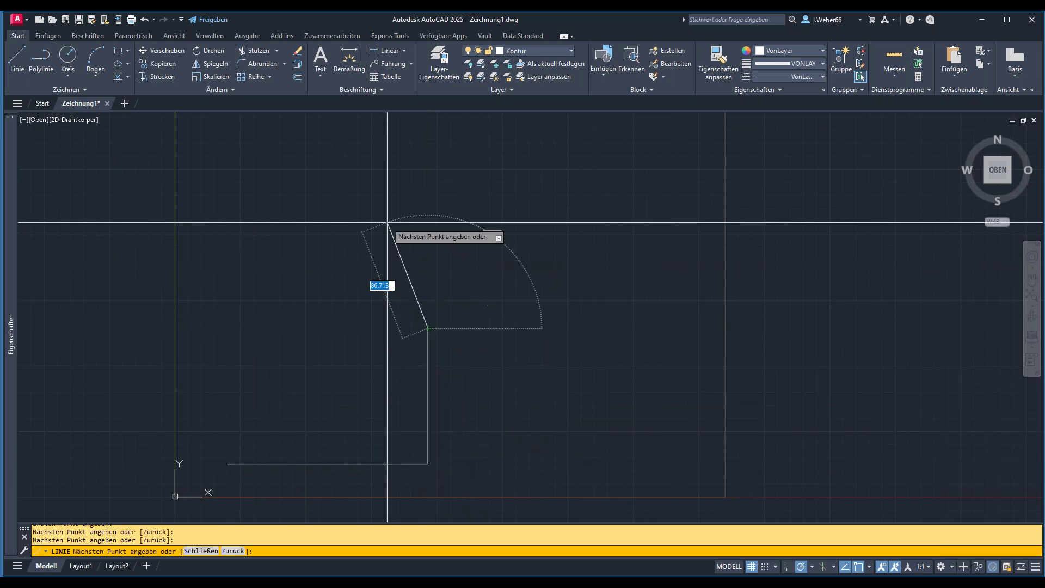
{"action": "left_click", "coordinate": [351, 262]}
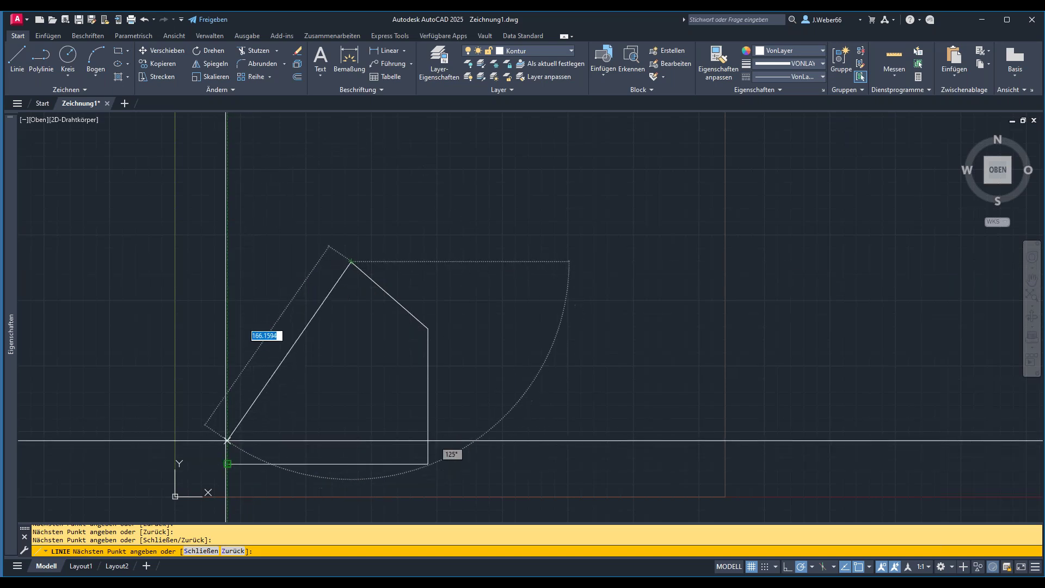
{"action": "left_click", "coordinate": [227, 262]}
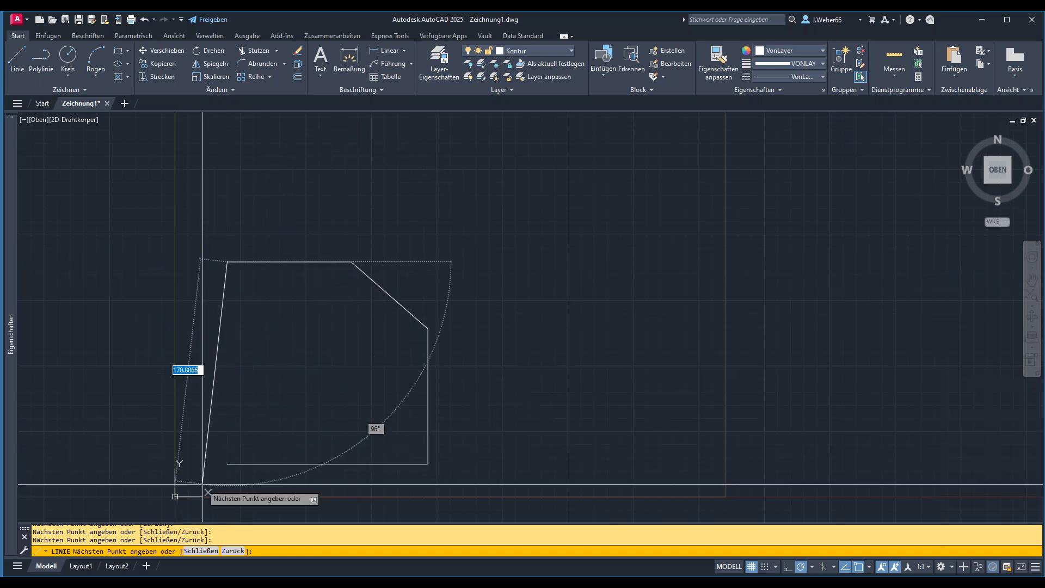
{"action": "left_click", "coordinate": [227, 464]}
{"action": "key", "text": "Return"}
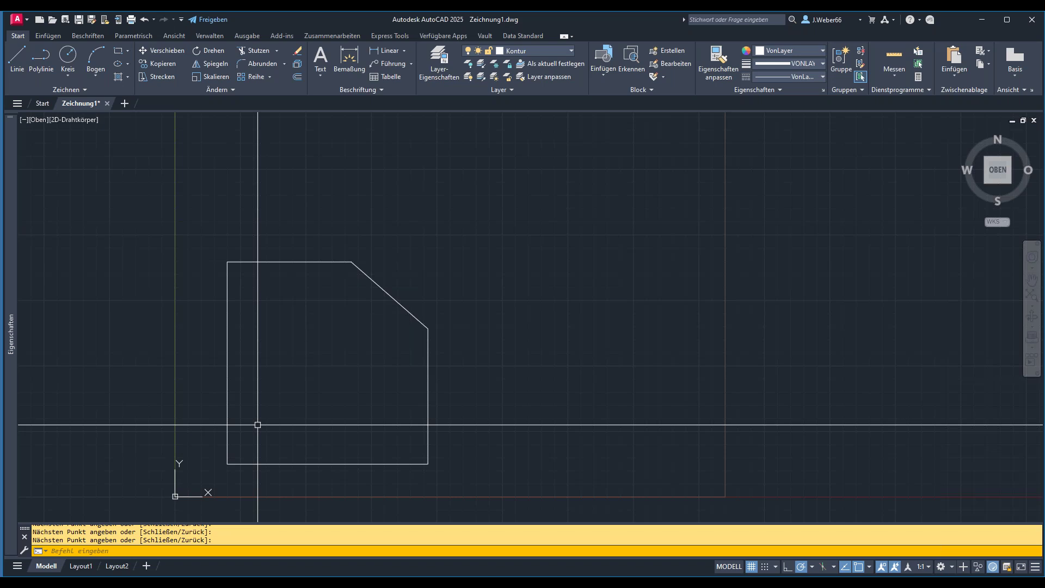
Window-select the whole outline and drag it up and to the right
{"action": "left_click_drag", "start_coordinate": [210, 479], "coordinate": [427, 304]}
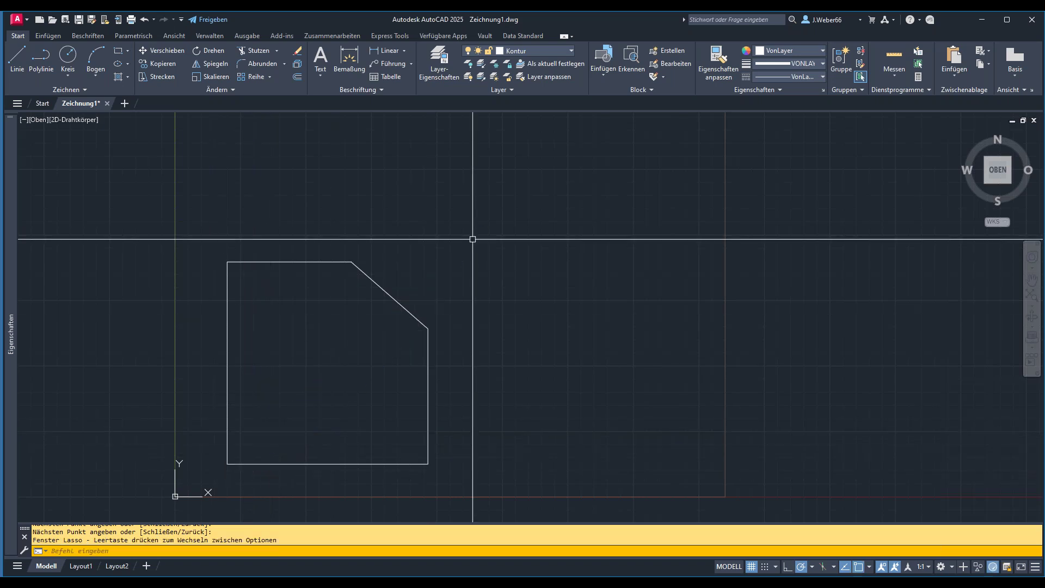
{"action": "left_click", "coordinate": [216, 478]}
{"action": "left_click", "coordinate": [455, 226]}
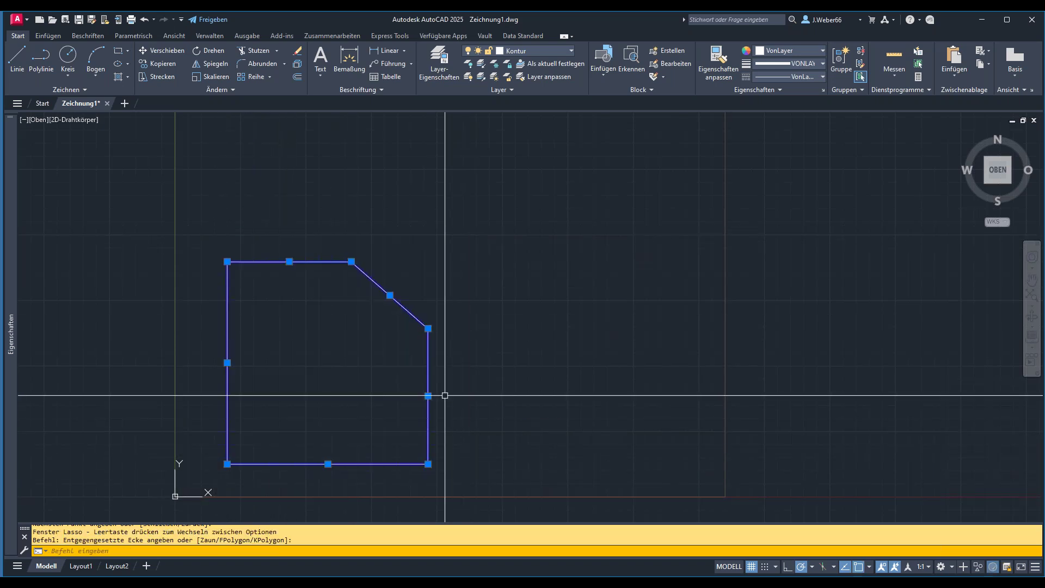
{"action": "left_click_drag", "start_coordinate": [429, 378], "coordinate": [461, 328]}
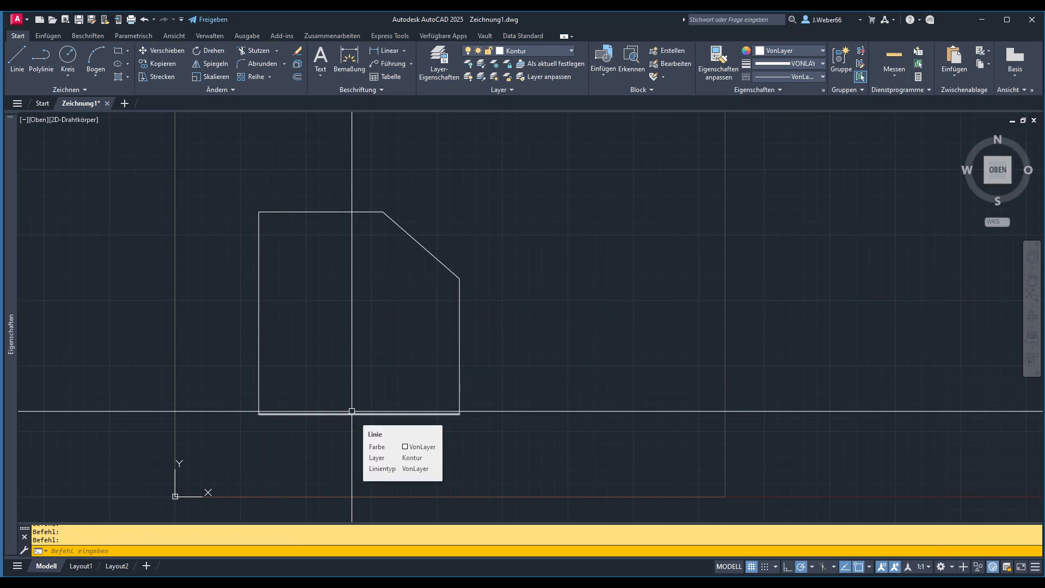
Drag the right edge leftward, then undo that edge move
{"action": "left_click", "coordinate": [459, 320]}
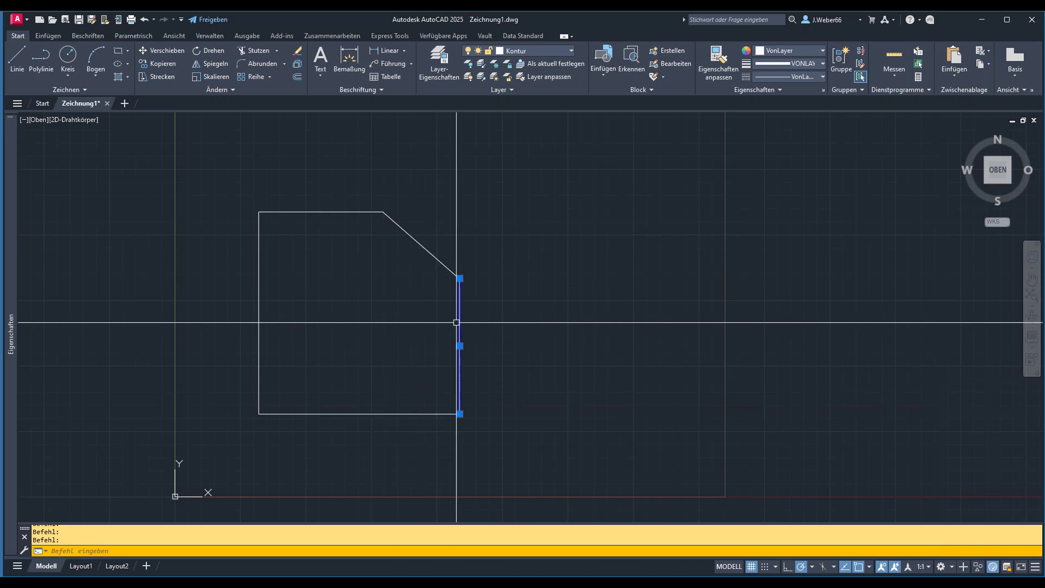
{"action": "left_click_drag", "start_coordinate": [459, 321], "coordinate": [439, 325]}
{"action": "left_click", "coordinate": [146, 20]}
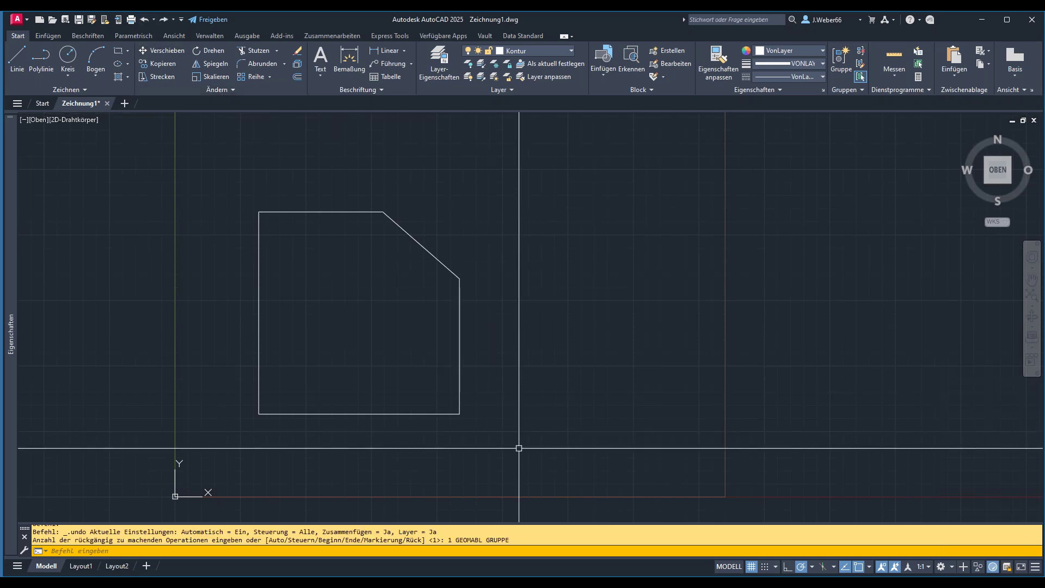
Apply Auto-Abhängigkeit constraints to all five outline lines
{"action": "left_click", "coordinate": [144, 37]}
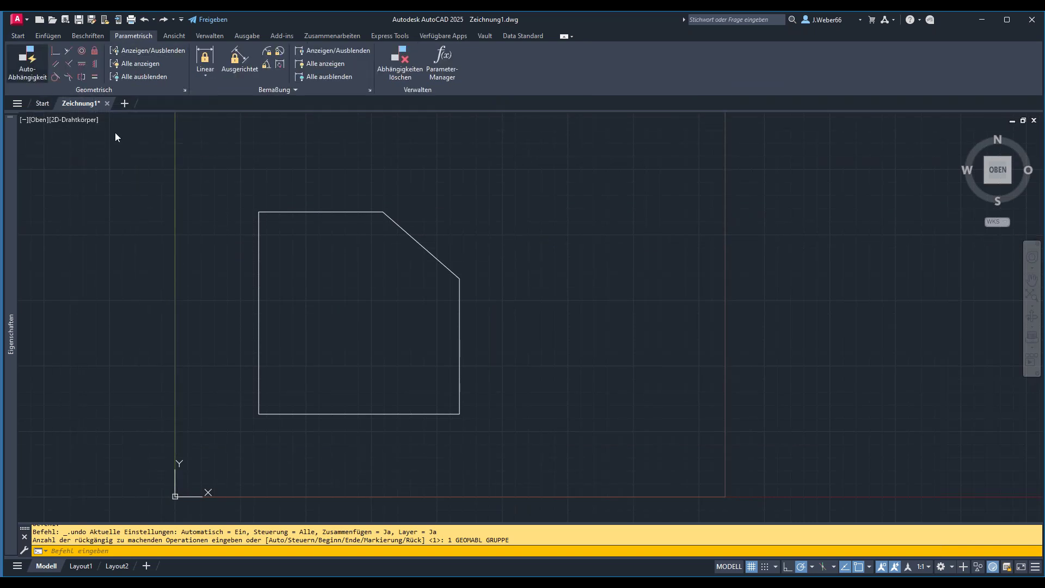
{"action": "left_click", "coordinate": [231, 184]}
{"action": "left_click", "coordinate": [502, 438]}
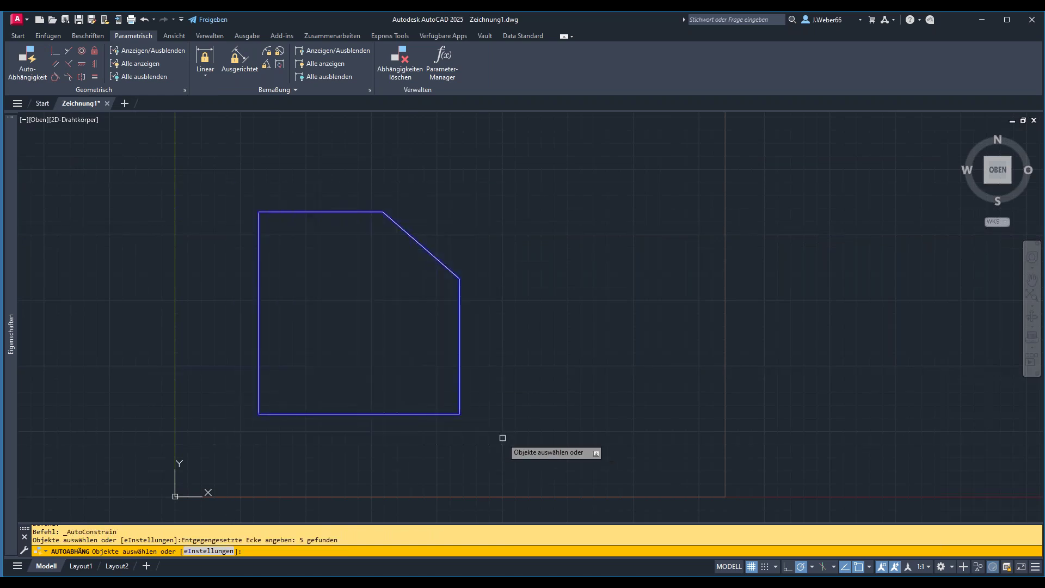
{"action": "key", "text": "Return"}
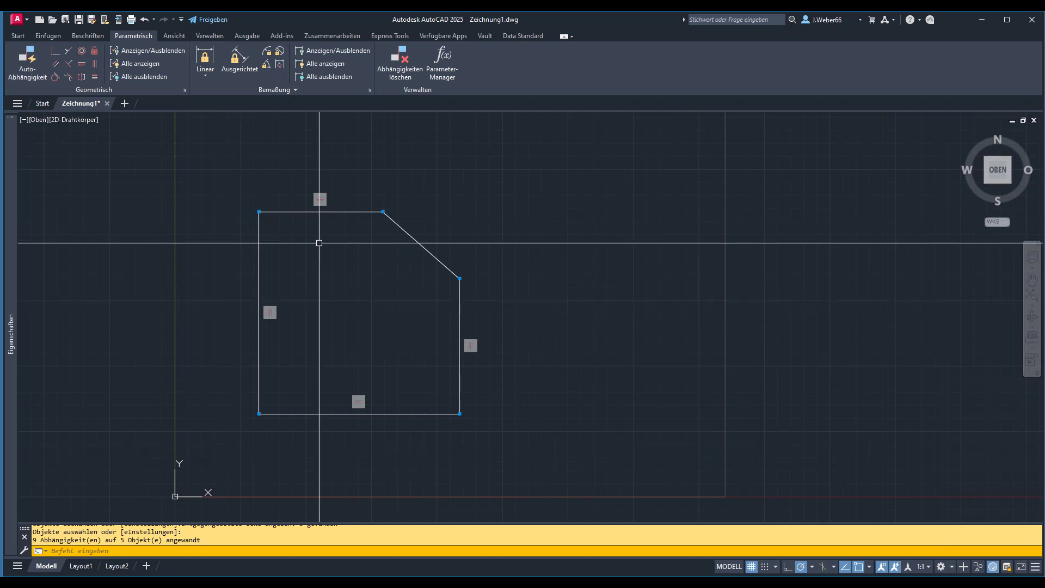
Drag the top edge to test the constraints, then open the constraint settings dialog
{"action": "left_click", "coordinate": [345, 212]}
{"action": "mouse_move", "coordinate": [345, 212]}
{"action": "left_mouse_down"}
{"action": "mouse_move", "coordinate": [345, 188]}
{"action": "mouse_move", "coordinate": [344, 219]}
{"action": "left_mouse_up"}
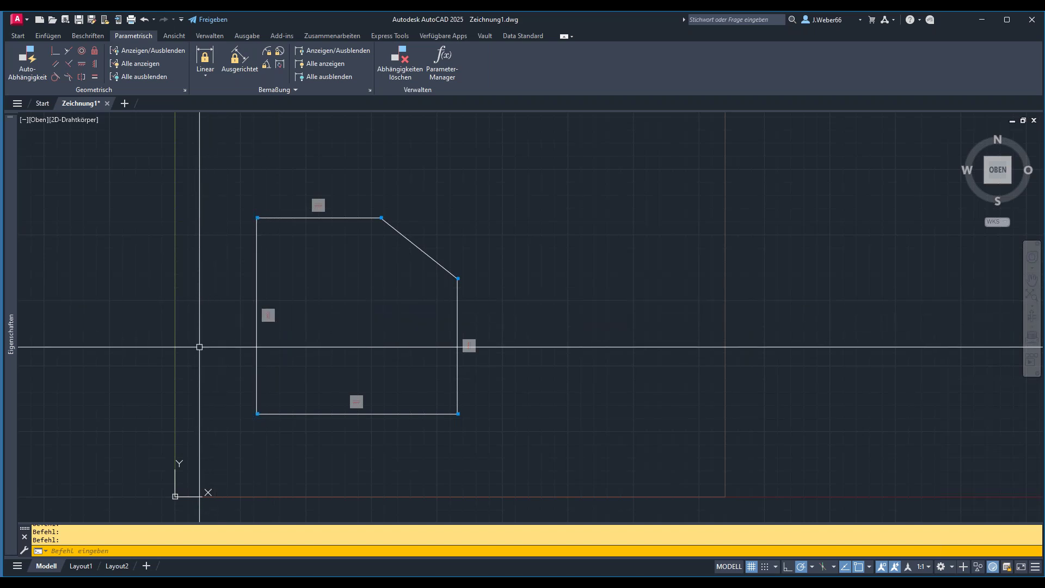
{"action": "left_click", "coordinate": [188, 88]}
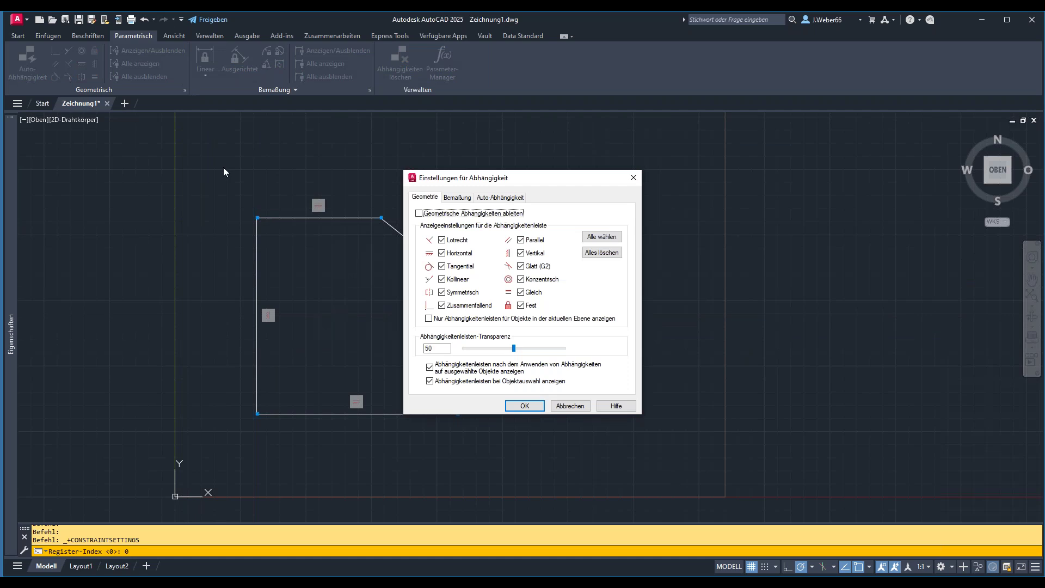
Review the Auto-Abhängigkeit priorities (Zusammenfallend, Horizontal, Vertikal), confirm with OK, and pan right
{"action": "left_click", "coordinate": [486, 198]}
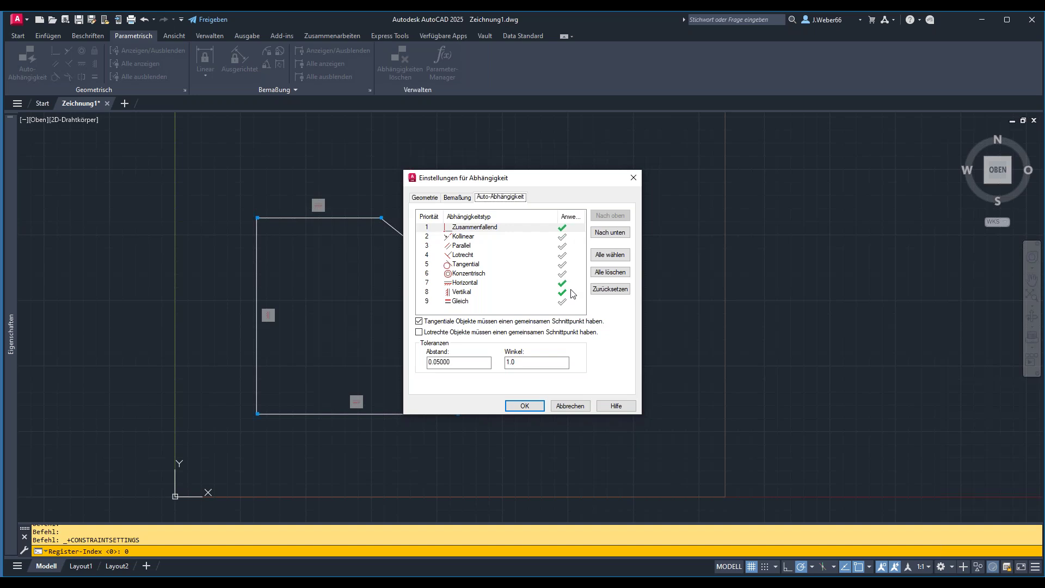
{"action": "left_click", "coordinate": [537, 407]}
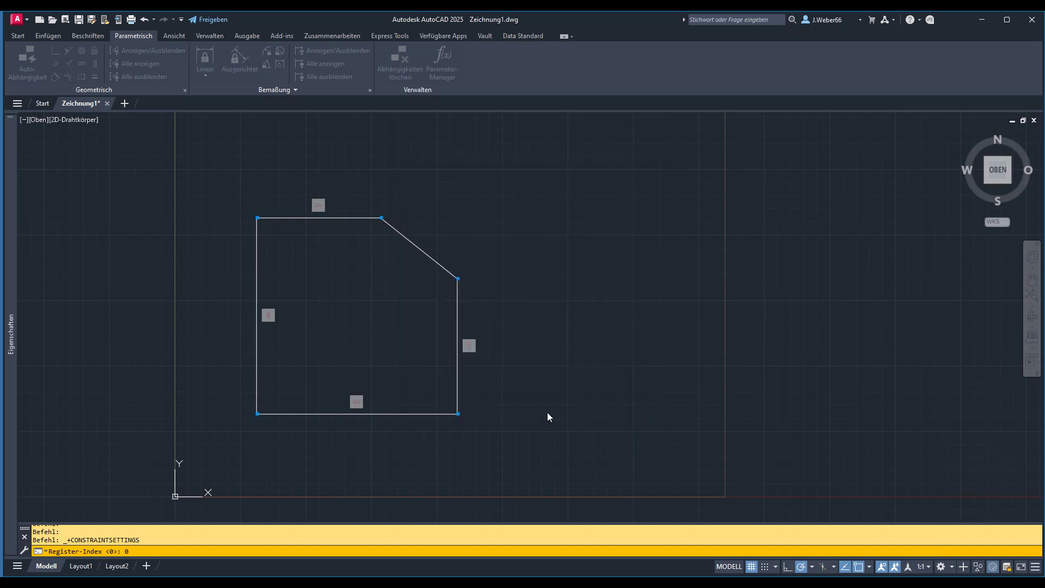
{"action": "middle_click_drag", "start_coordinate": [320, 425], "coordinate": [372, 431]}
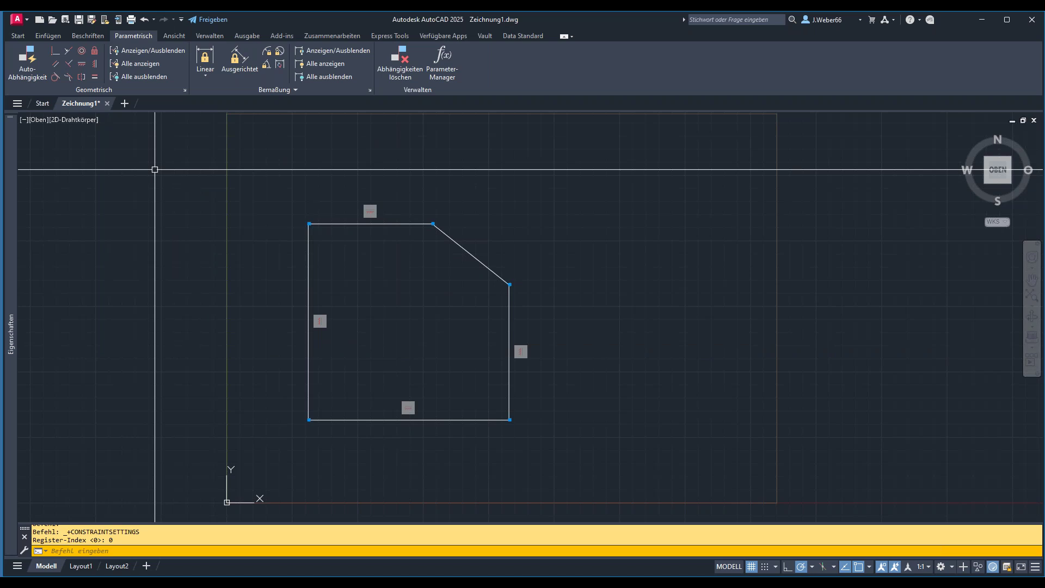
Apply a Gleich constraint so the right edge matches the top edge's length
{"action": "left_click", "coordinate": [93, 78]}
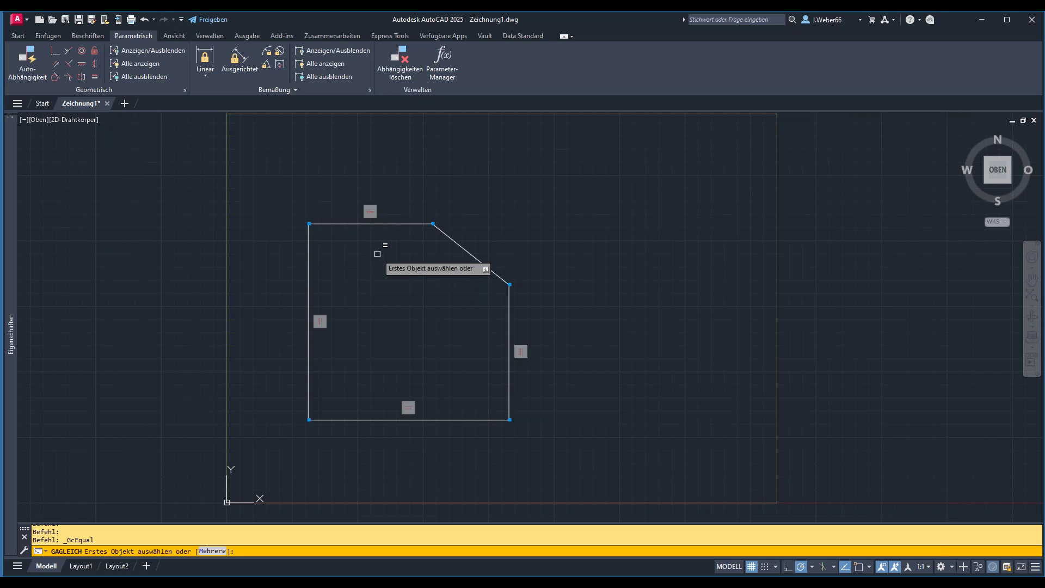
{"action": "left_click", "coordinate": [401, 223]}
{"action": "left_click", "coordinate": [511, 348]}
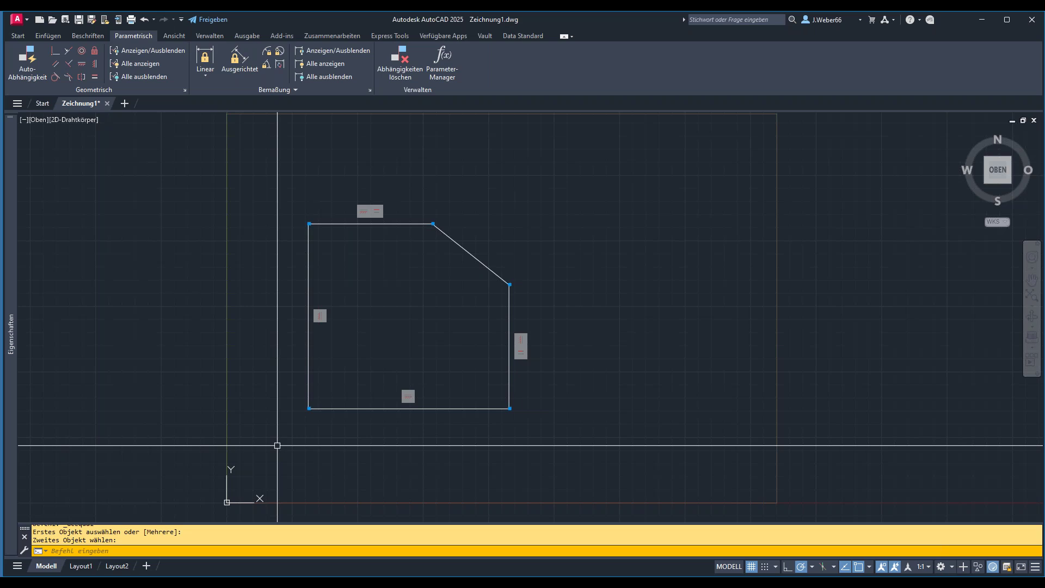
{"action": "left_click", "coordinate": [97, 51]}
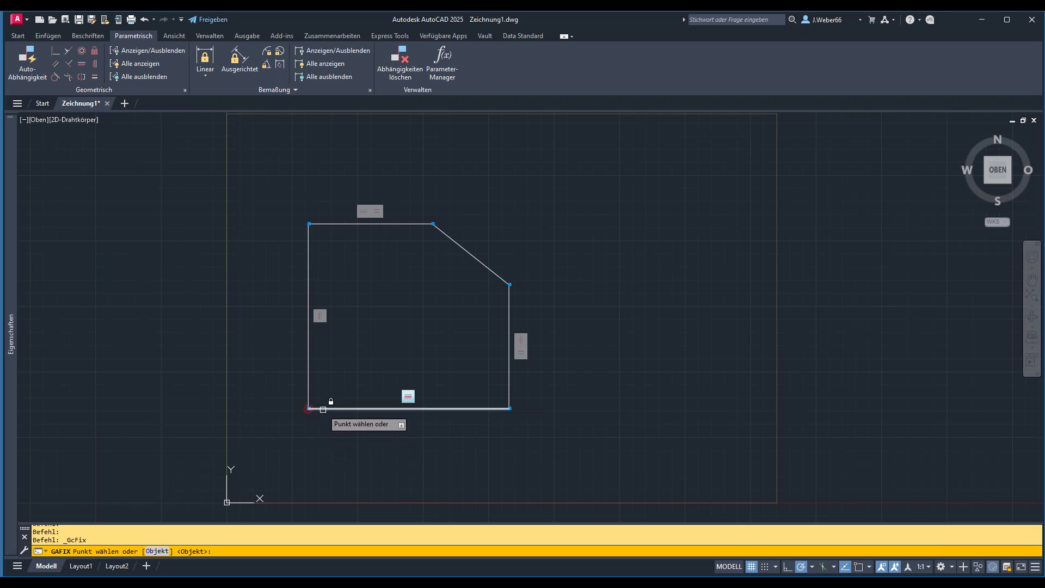
Fix the plate's lower-left corner with a Fest constraint
{"action": "left_click", "coordinate": [323, 409]}
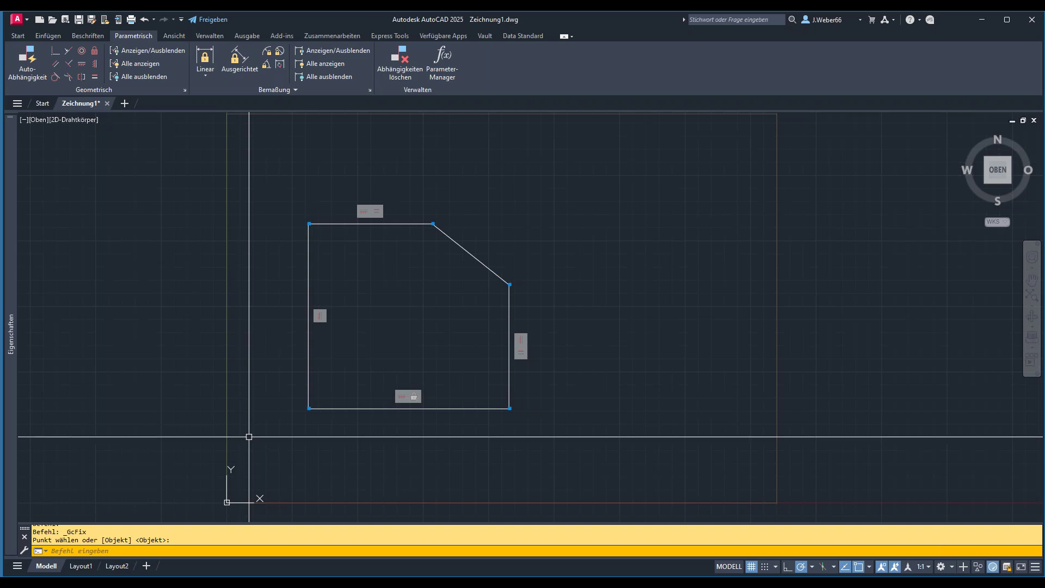
{"action": "left_click", "coordinate": [206, 56]}
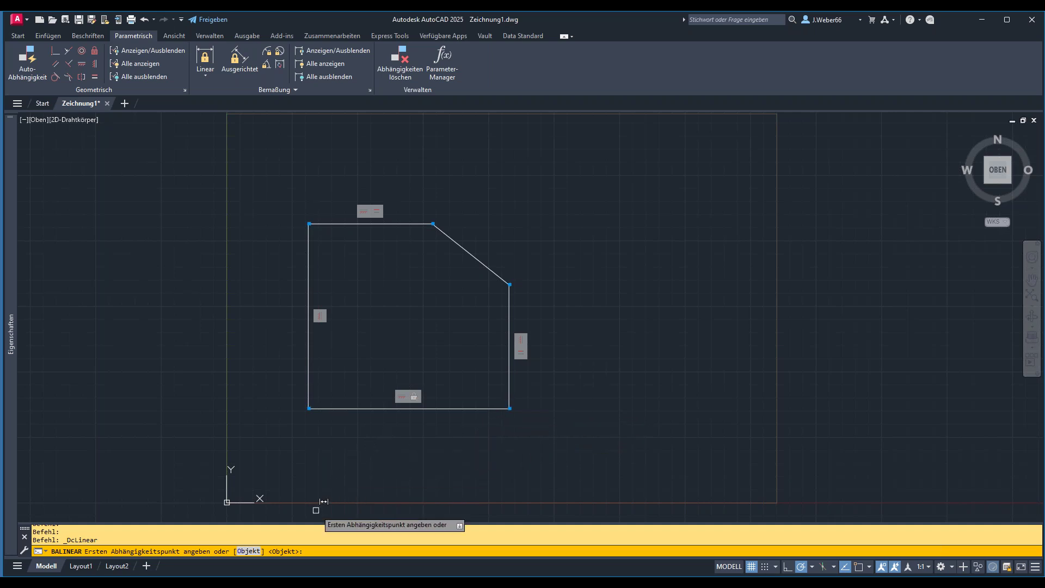
Dimension the bottom edge as a linear constraint named laenge=150
{"action": "left_click", "coordinate": [256, 551]}
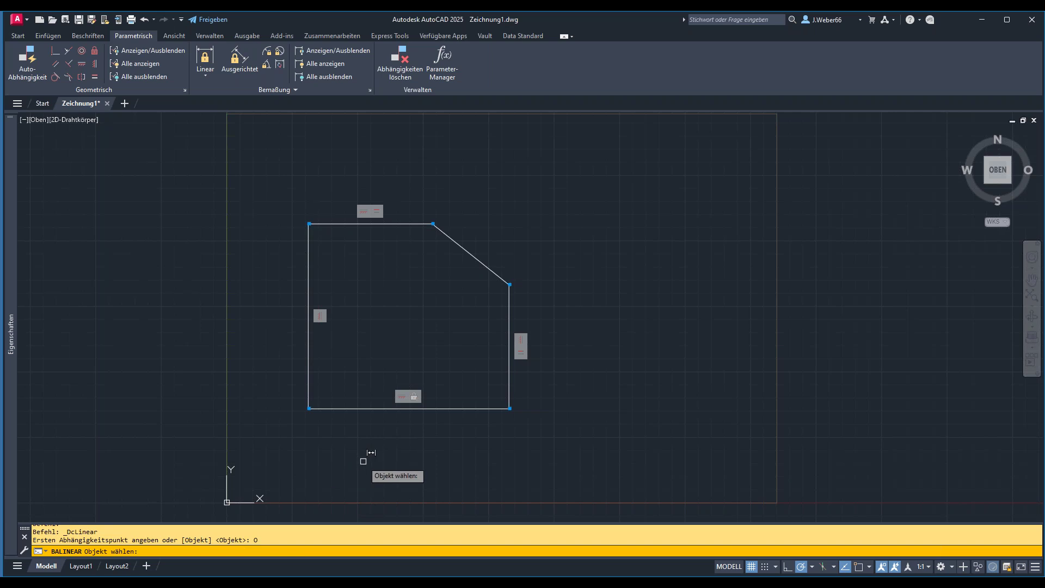
{"action": "left_click", "coordinate": [374, 409]}
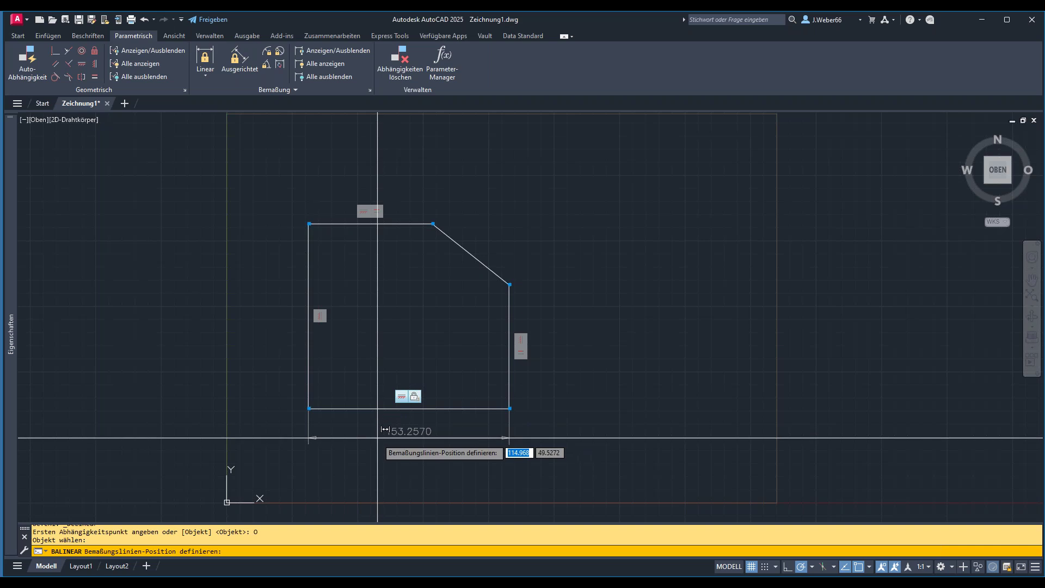
{"action": "left_click", "coordinate": [396, 439]}
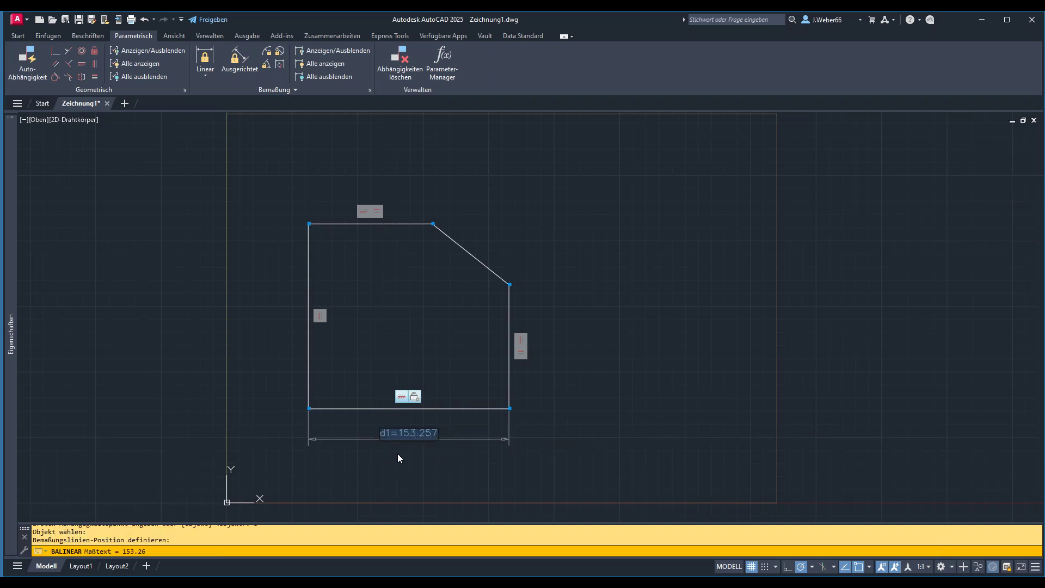
{"action": "scroll", "coordinate": [398, 453], "scroll_direction": "down", "scroll_amount": 1}
{"action": "scroll", "coordinate": [397, 453], "scroll_direction": "up", "scroll_amount": 4}
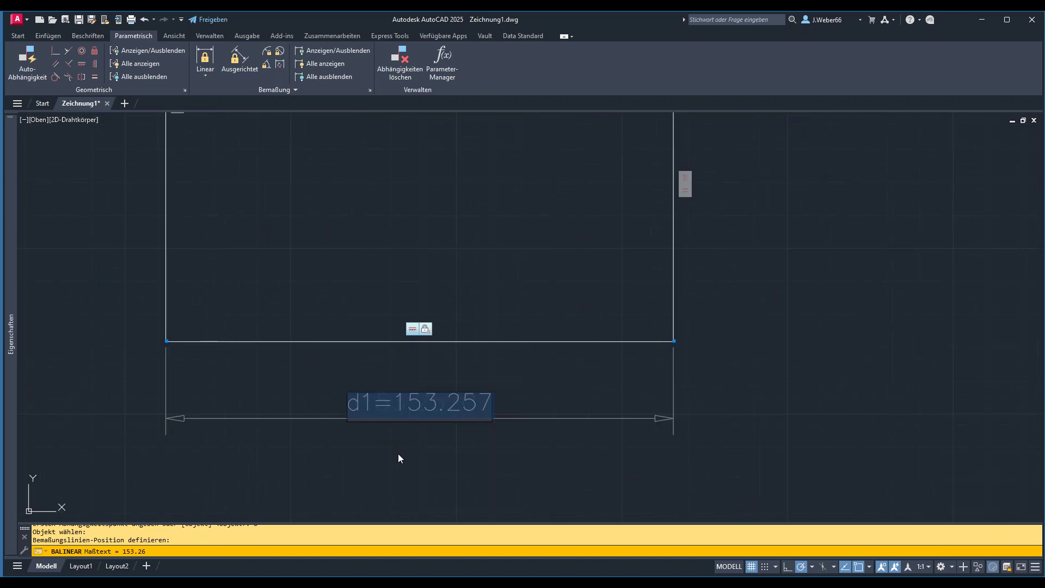
{"action": "type", "text": "150"}
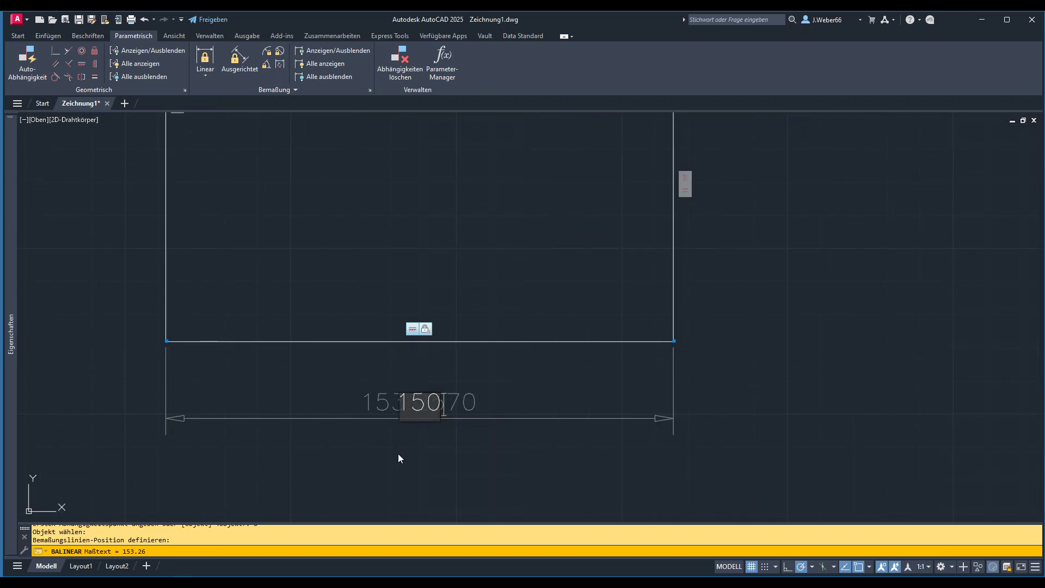
{"action": "key", "text": "Home"}
{"action": "type", "text": "laenge="}
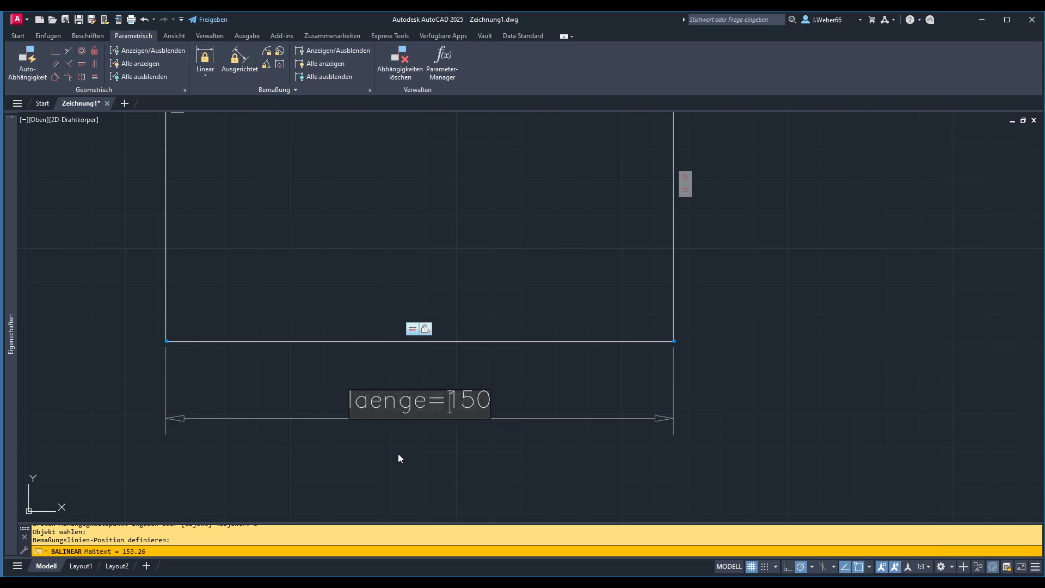
{"action": "key", "text": "Return"}
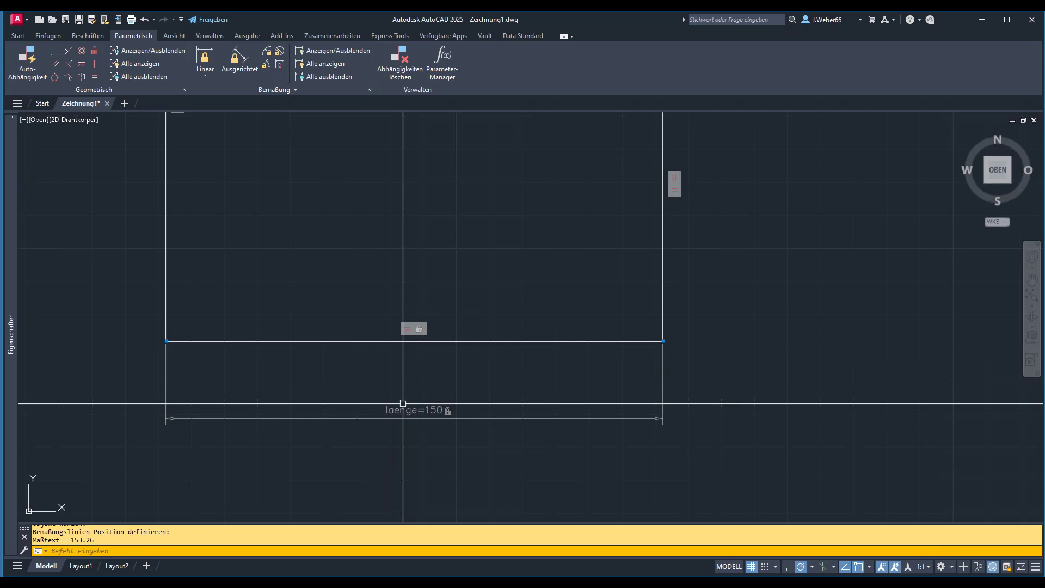
Zoom and pan to bring the whole resized plate into view
{"action": "scroll", "coordinate": [430, 452], "scroll_direction": "up", "scroll_amount": 2}
{"action": "scroll", "coordinate": [414, 457], "scroll_direction": "down", "scroll_amount": 2}
{"action": "scroll", "coordinate": [414, 457], "scroll_direction": "down", "scroll_amount": 2}
{"action": "scroll", "coordinate": [410, 450], "scroll_direction": "down", "scroll_amount": 1}
{"action": "middle_click_drag", "start_coordinate": [380, 334], "coordinate": [399, 366]}
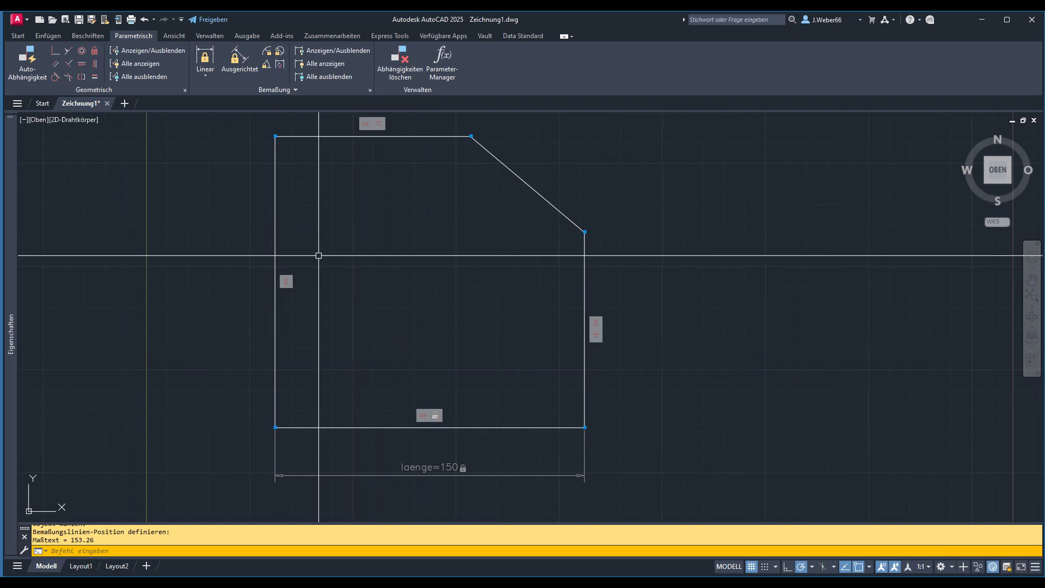
{"action": "left_click", "coordinate": [212, 75]}
Add a vertical dimension constraint on the left edge, placed left of the plate
{"action": "left_click", "coordinate": [210, 138]}
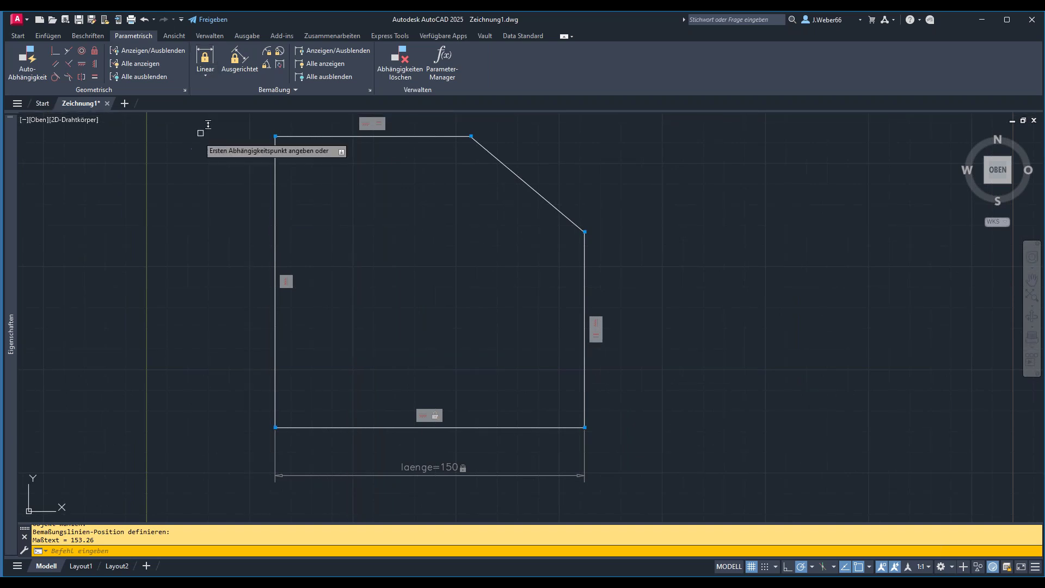
{"action": "left_click", "coordinate": [256, 551]}
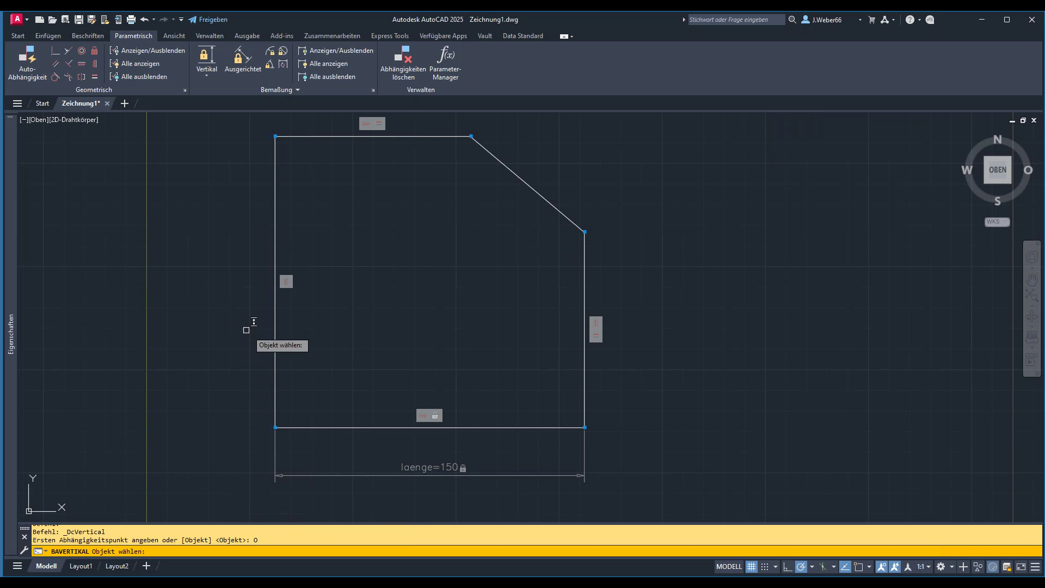
{"action": "left_click", "coordinate": [273, 336]}
{"action": "left_click", "coordinate": [227, 333]}
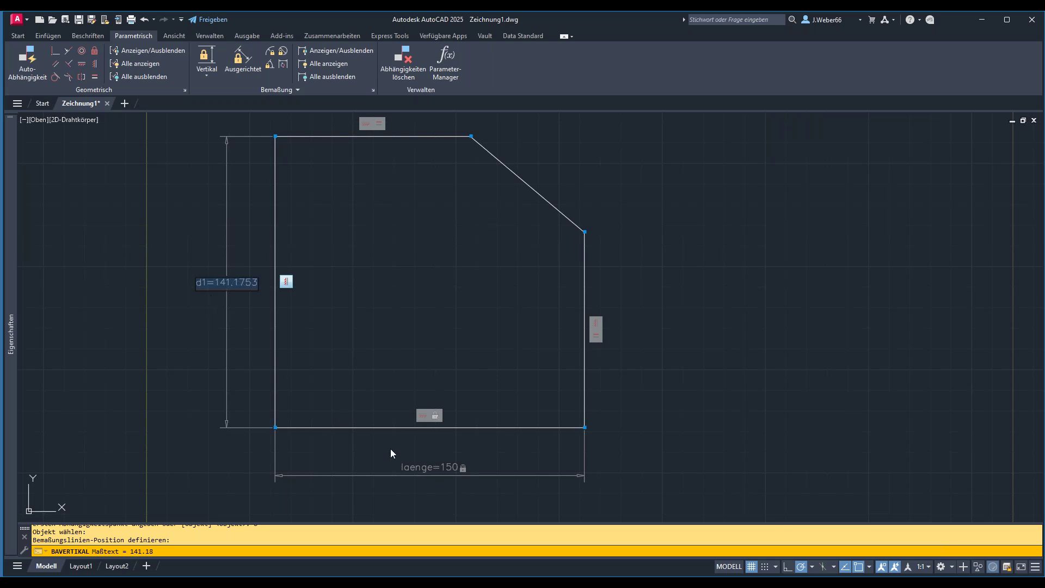
Set the vertical dimension's expression to hoehe=laenge
{"action": "left_click", "coordinate": [412, 471]}
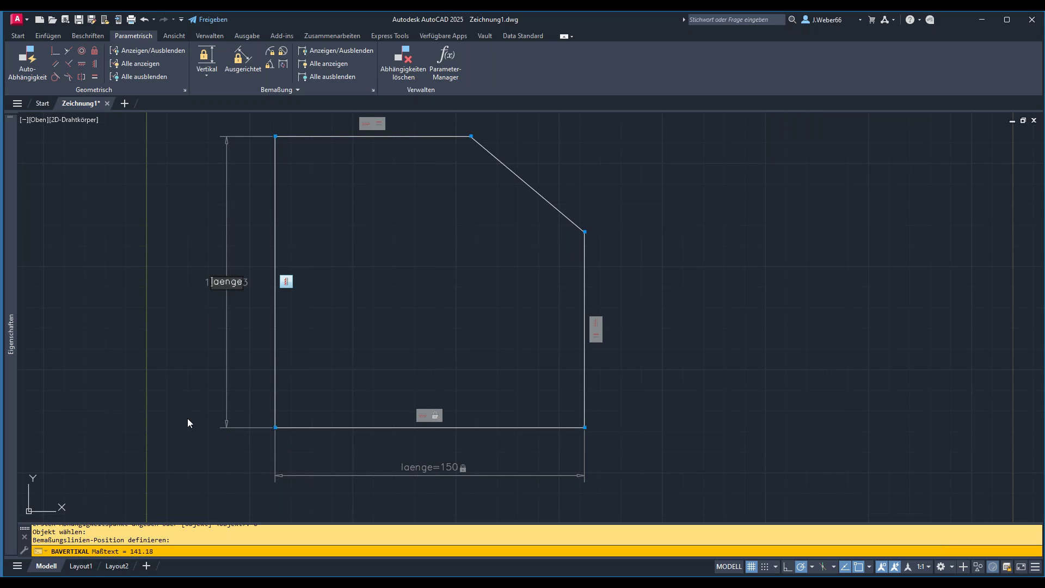
{"action": "key", "text": "Home"}
{"action": "type", "text": "breiet"}
{"action": "type", "text": "="}
{"action": "key", "text": "BackSpace"}
{"action": "key", "text": "BackSpace"}
{"action": "key", "text": "BackSpace"}
{"action": "type", "text": "te ="}
{"action": "key", "text": "BackSpace"}
{"action": "key", "text": "BackSpace"}
{"action": "key", "text": "BackSpace"}
{"action": "key", "text": "BackSpace"}
{"action": "key", "text": "BackSpace"}
{"action": "key", "text": "BackSpace"}
{"action": "key", "text": "BackSpace"}
{"action": "type", "text": "hoehe"}
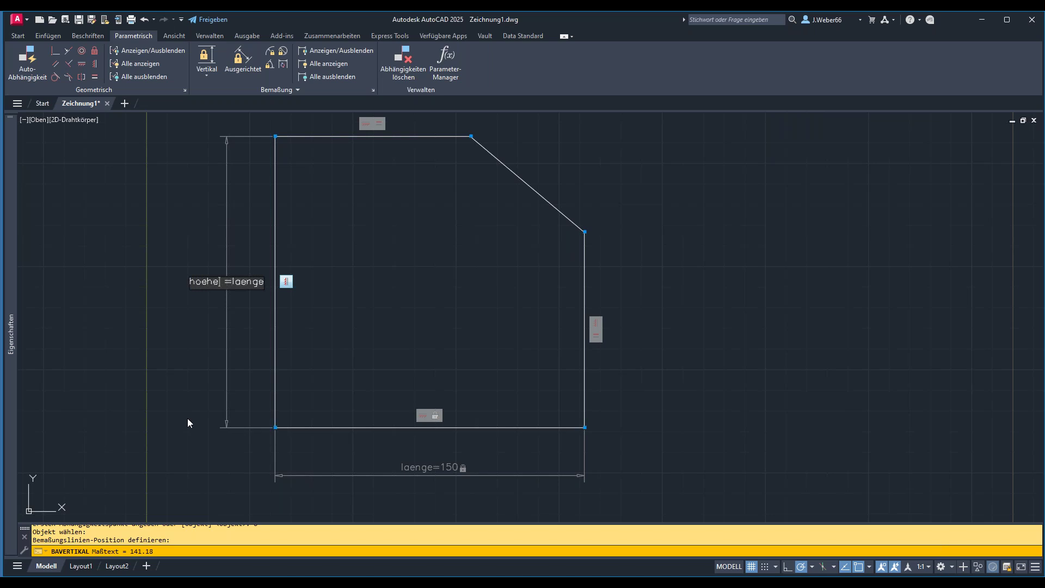
{"action": "key", "text": "Delete"}
{"action": "key", "text": "Return"}
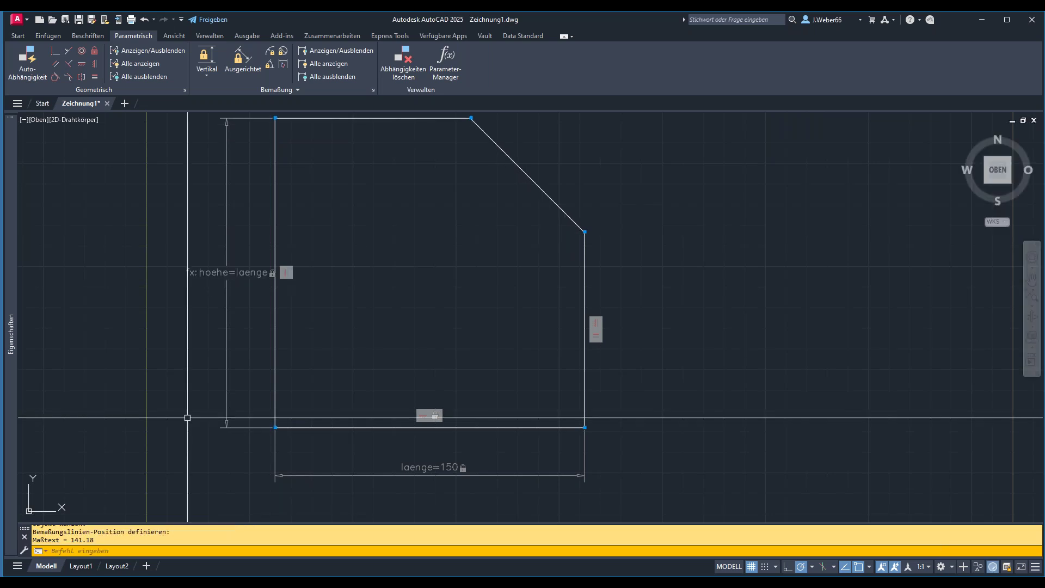
Add a 135° reference angle Win1 between the top edge and the chamfer diagonal
{"action": "scroll", "coordinate": [245, 450], "scroll_direction": "up", "scroll_amount": 2}
{"action": "scroll", "coordinate": [245, 450], "scroll_direction": "down", "scroll_amount": 2}
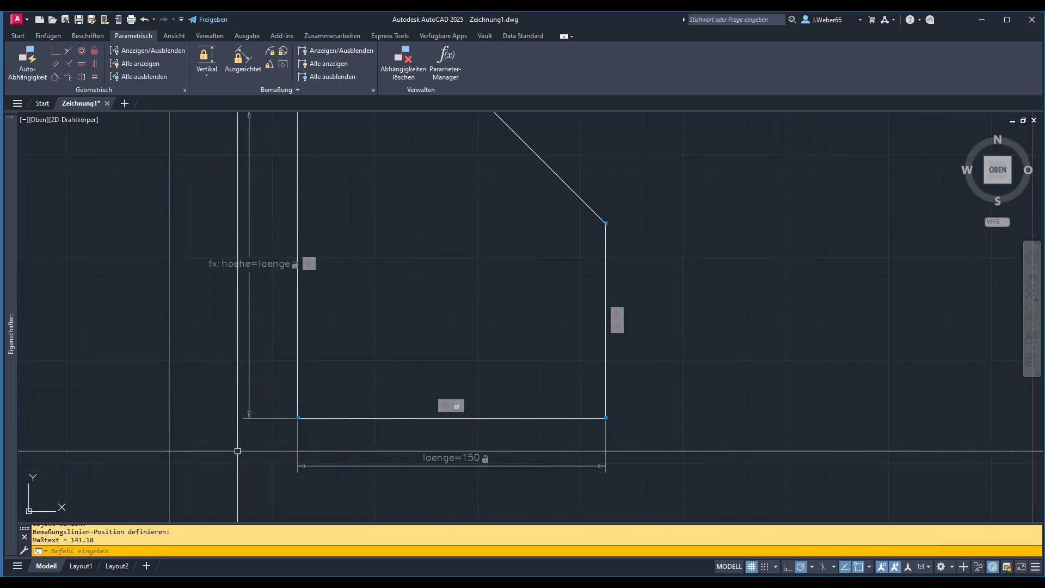
{"action": "scroll", "coordinate": [237, 435], "scroll_direction": "down", "scroll_amount": 2}
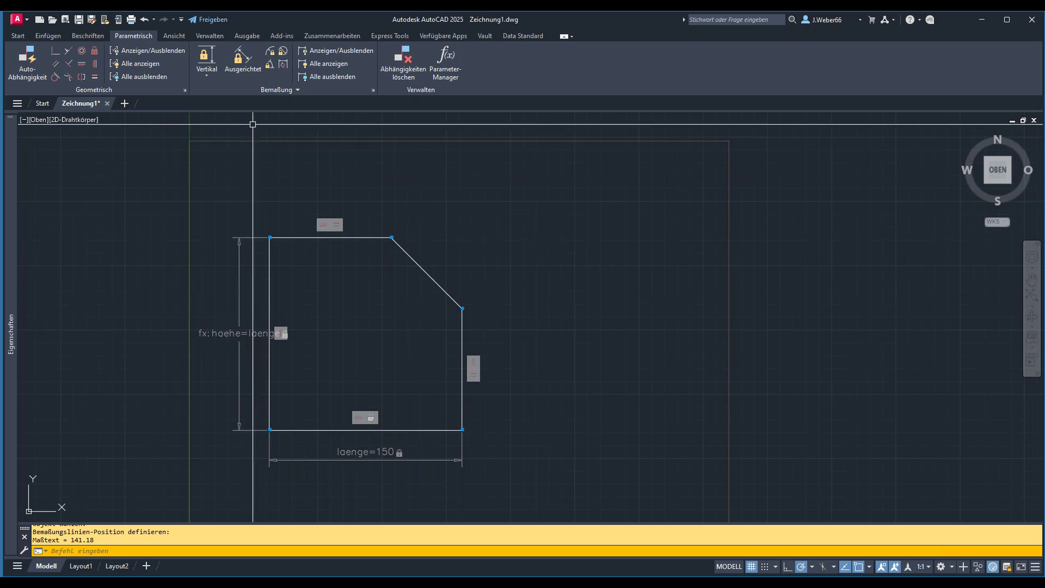
{"action": "left_click", "coordinate": [207, 71]}
{"action": "left_click", "coordinate": [207, 71]}
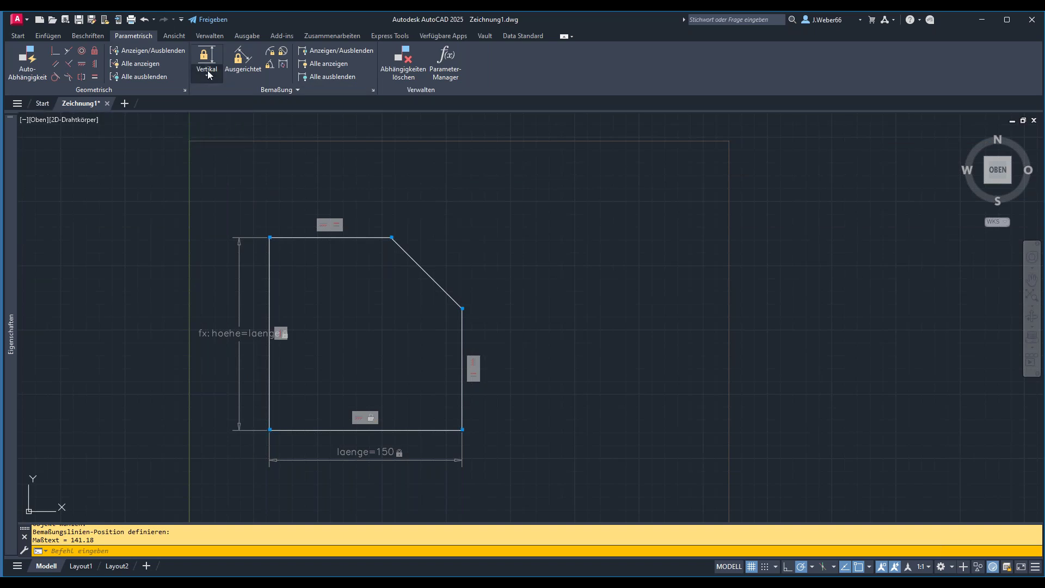
{"action": "left_click", "coordinate": [270, 65]}
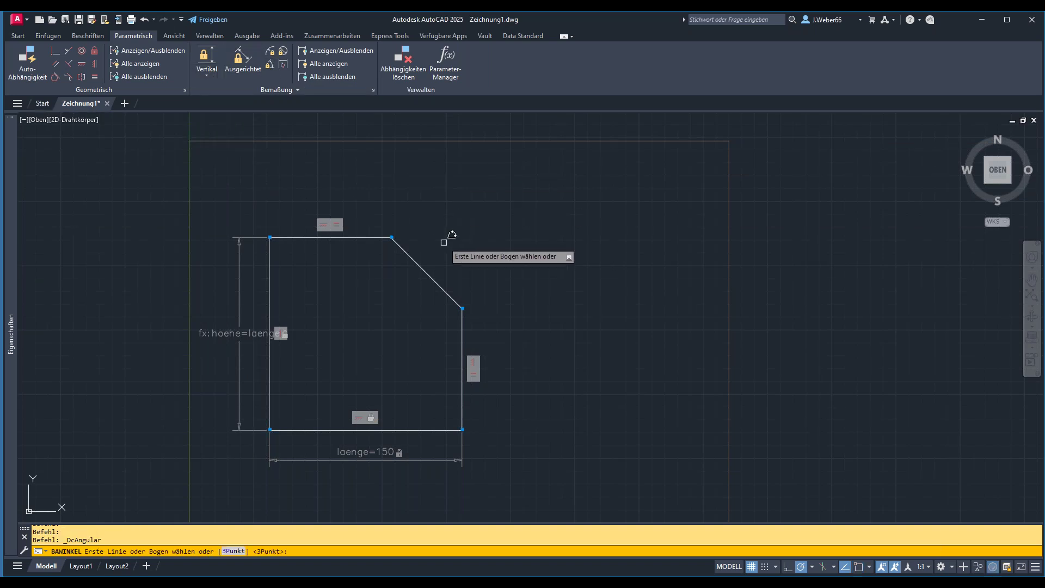
{"action": "left_click", "coordinate": [375, 237]}
{"action": "left_click", "coordinate": [417, 264]}
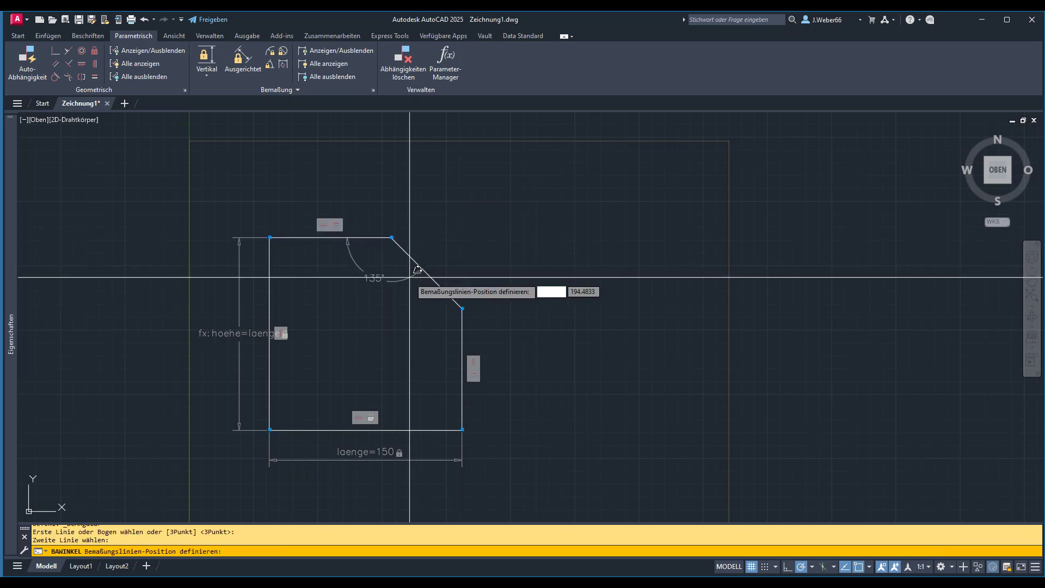
{"action": "left_click", "coordinate": [401, 281]}
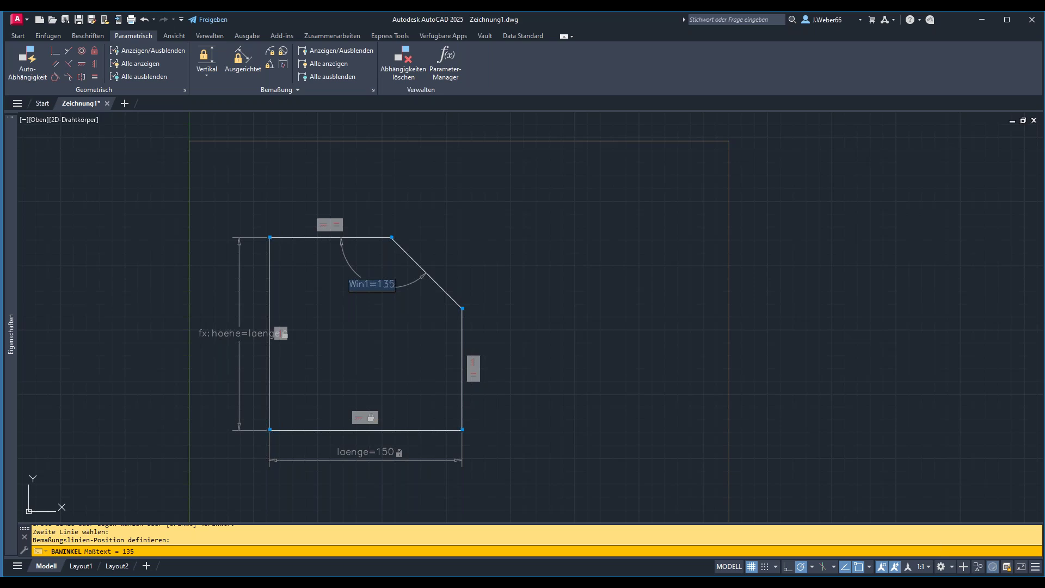
{"action": "key", "text": "Return"}
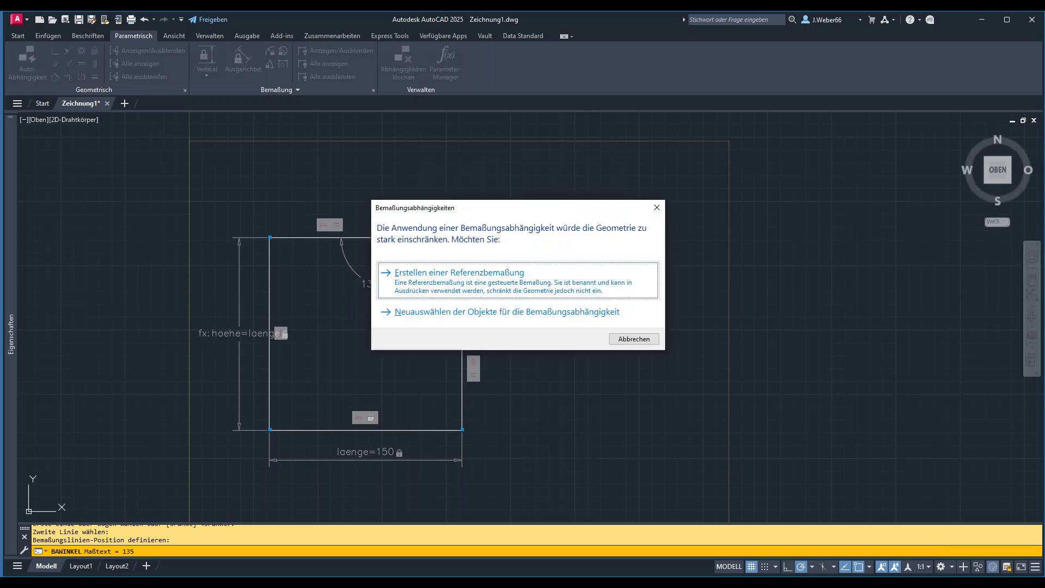
{"action": "left_click", "coordinate": [448, 278]}
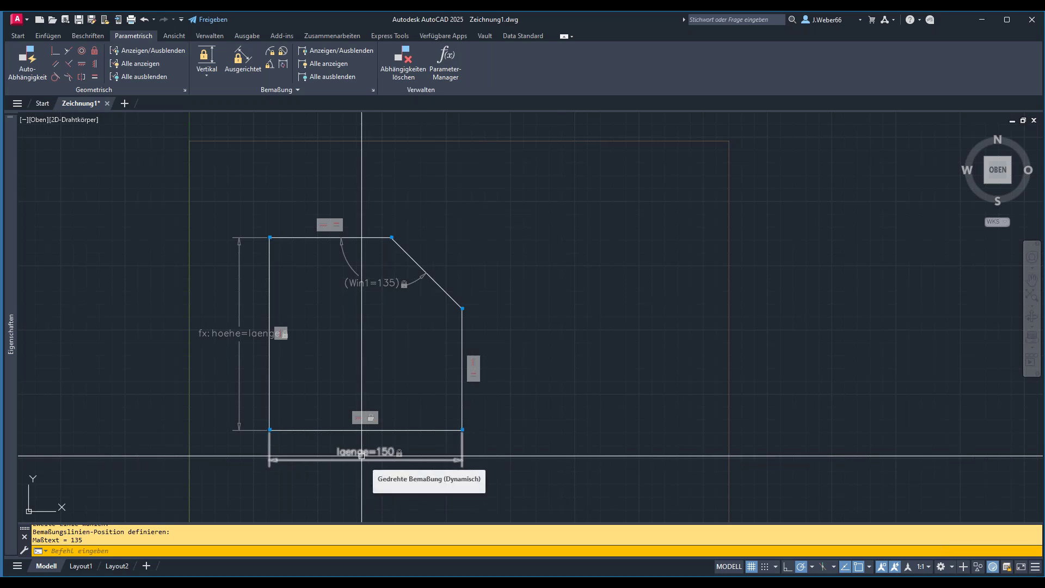
{"action": "left_click", "coordinate": [454, 83]}
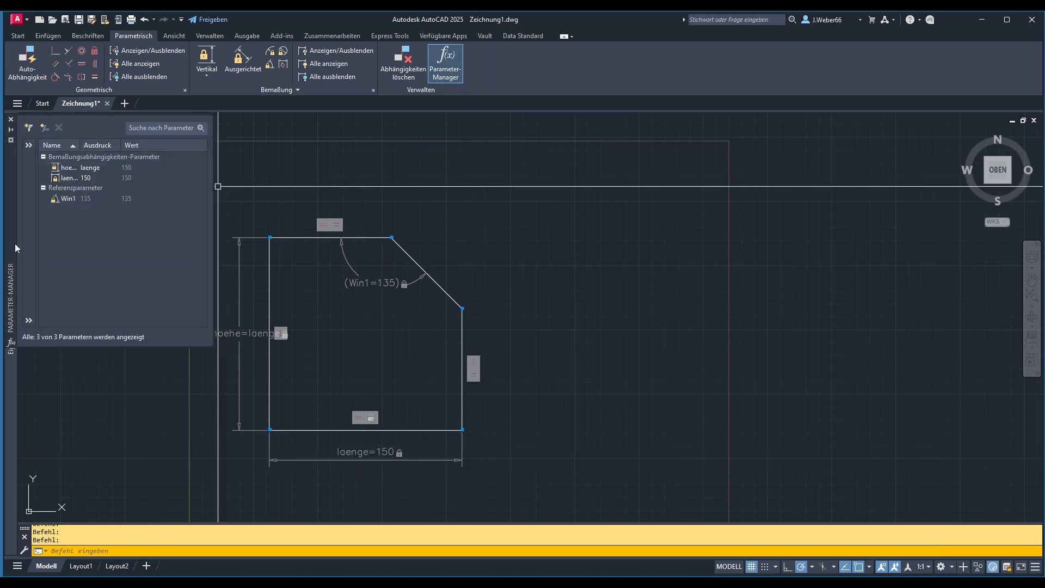
In the Parameters Manager, change the laenge expression to 200 and close the palette
{"action": "left_click_drag", "start_coordinate": [7, 246], "coordinate": [301, 224]}
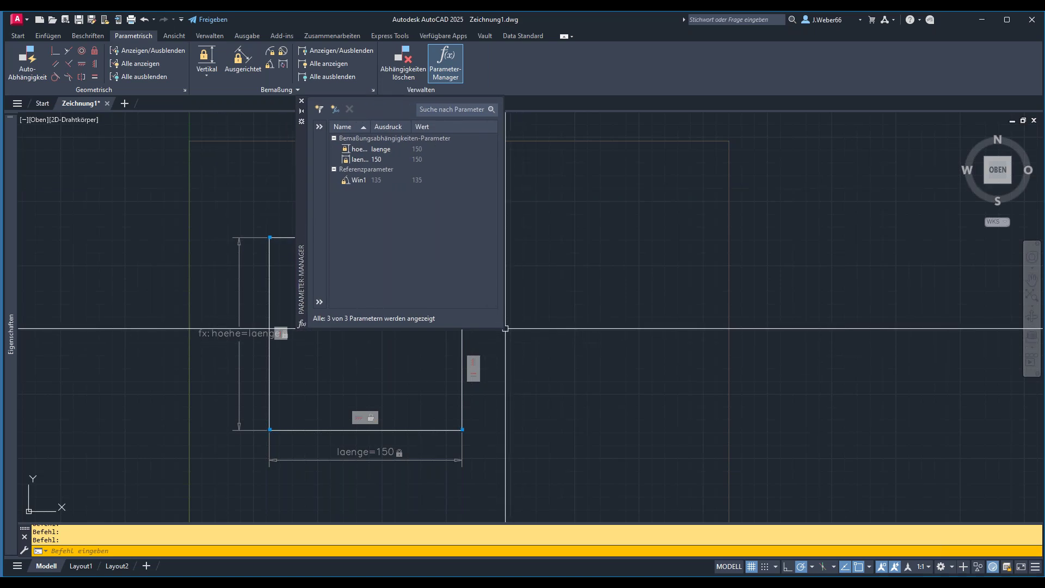
{"action": "left_click_drag", "start_coordinate": [504, 325], "coordinate": [628, 253]}
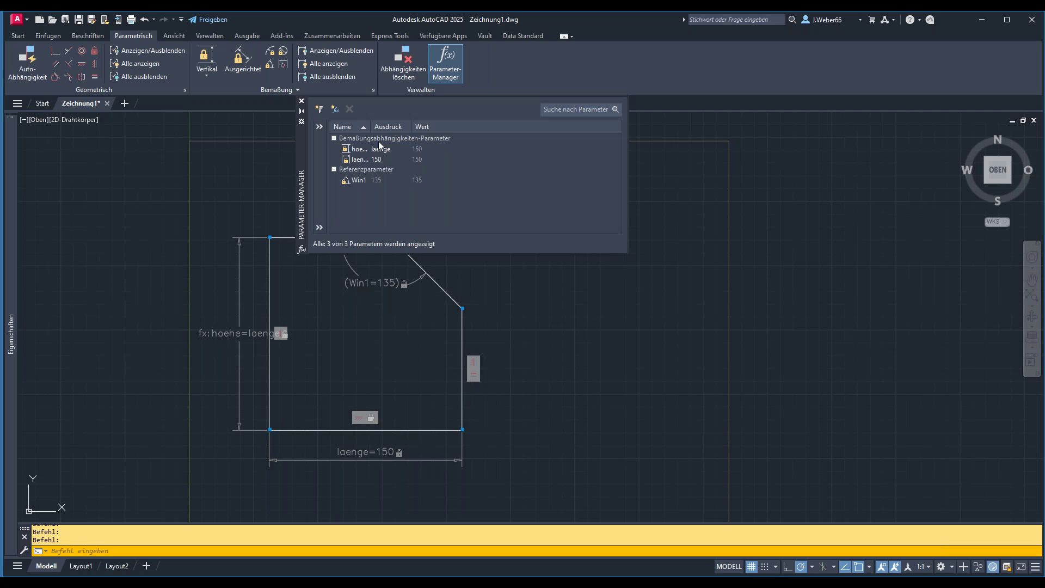
{"action": "left_click_drag", "start_coordinate": [370, 126], "coordinate": [410, 127]}
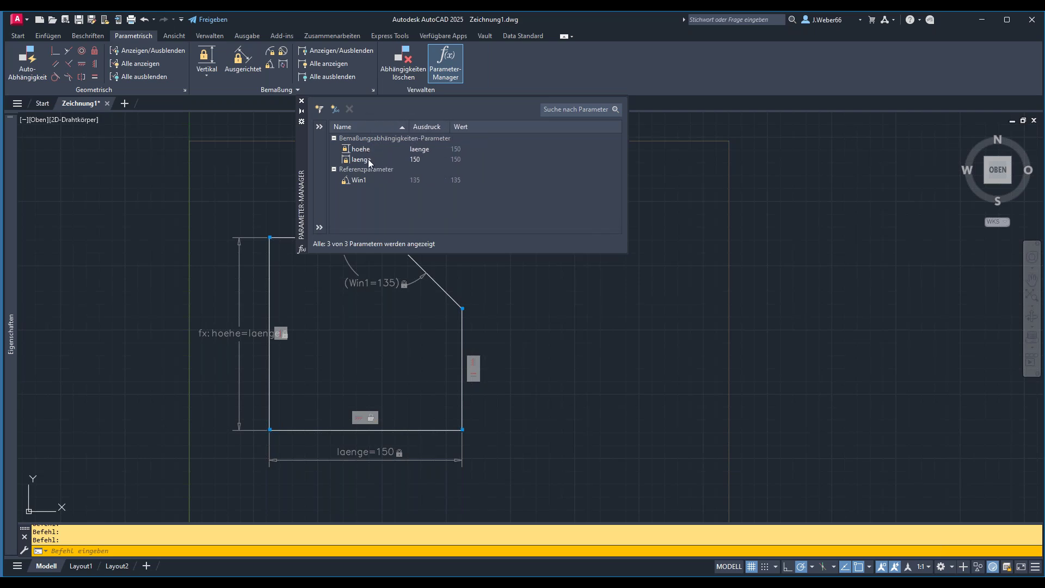
{"action": "left_click", "coordinate": [417, 162]}
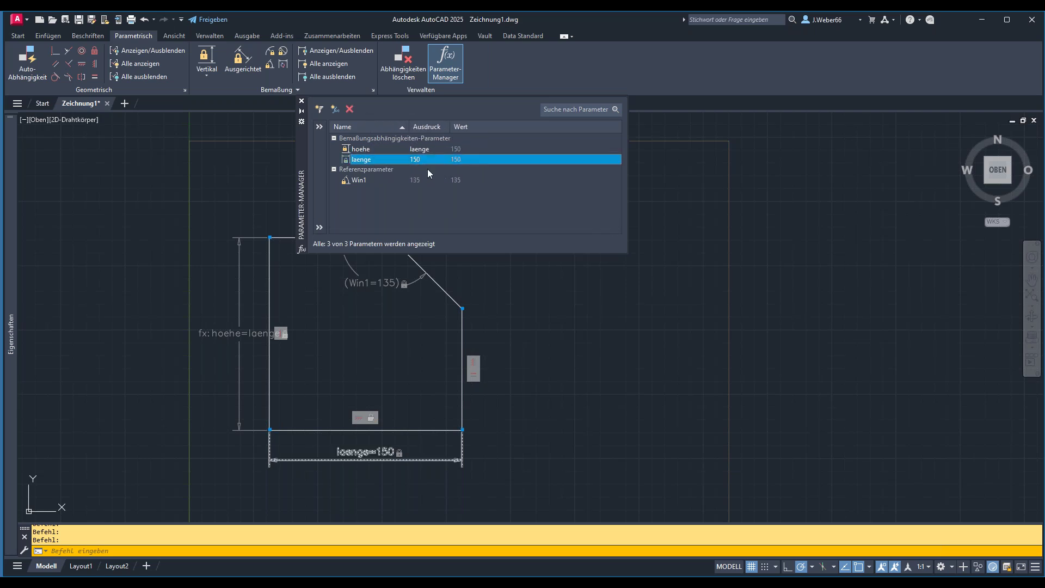
{"action": "left_click", "coordinate": [416, 160]}
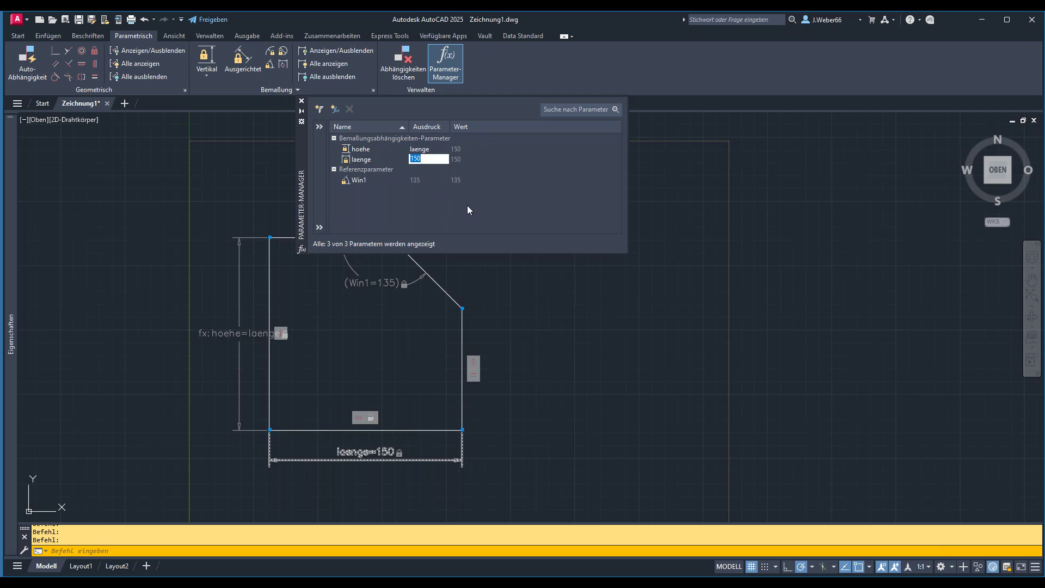
{"action": "type", "text": "200"}
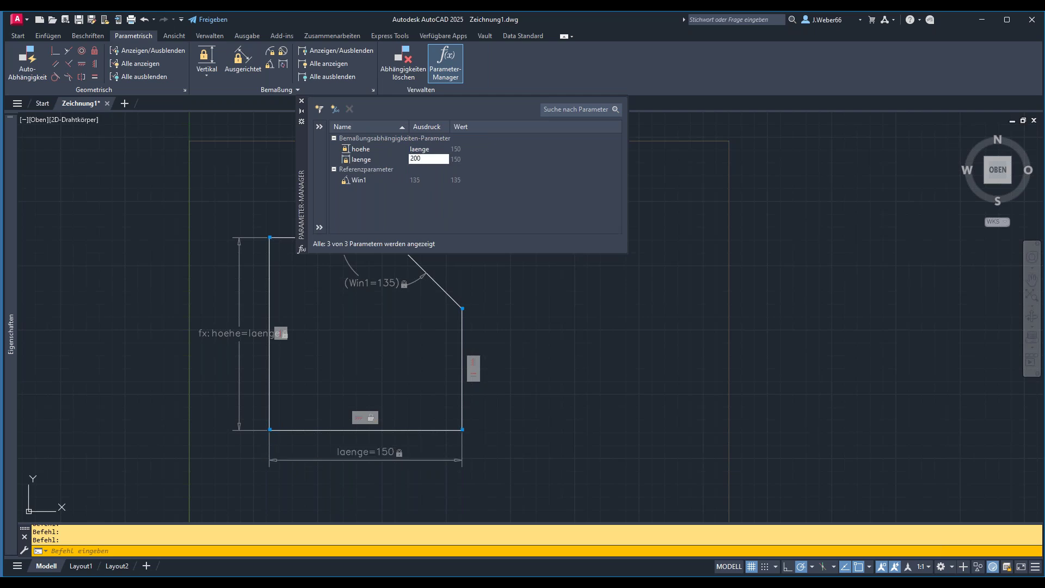
{"action": "key", "text": "Return"}
{"action": "left_click_drag", "start_coordinate": [305, 194], "coordinate": [565, 235]}
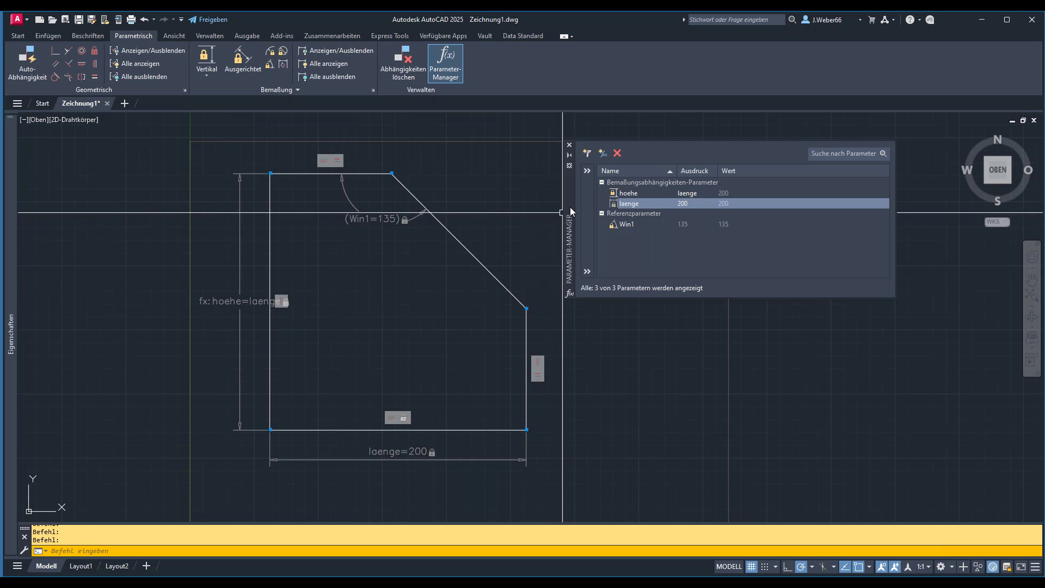
{"action": "left_click", "coordinate": [570, 145]}
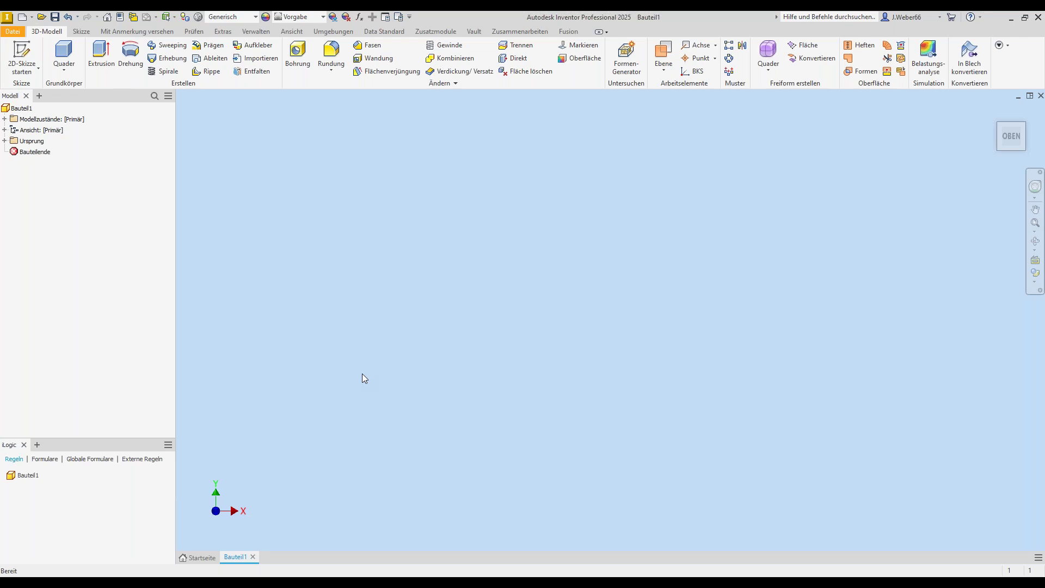
Start sketch Skizze1 on an origin plane of Bauteil1 and pan the view
{"action": "left_click", "coordinate": [21, 55]}
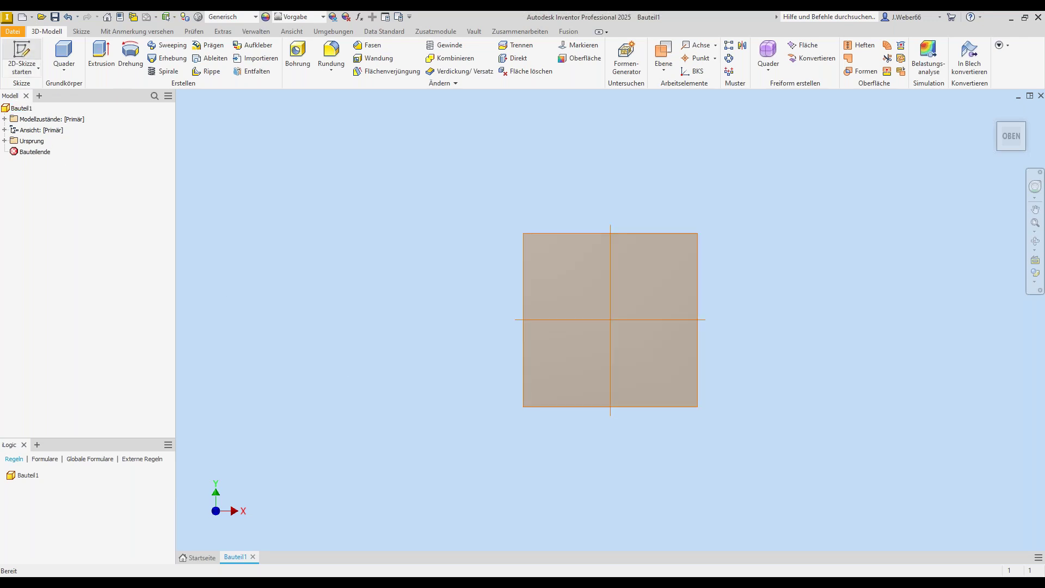
{"action": "left_click", "coordinate": [531, 178]}
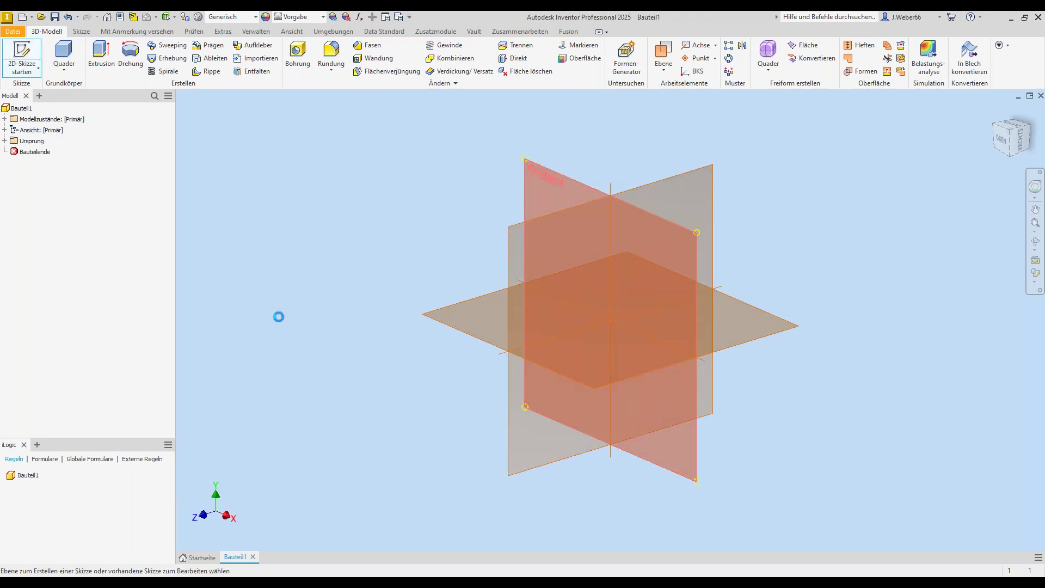
{"action": "middle_click_drag", "start_coordinate": [476, 256], "coordinate": [275, 367]}
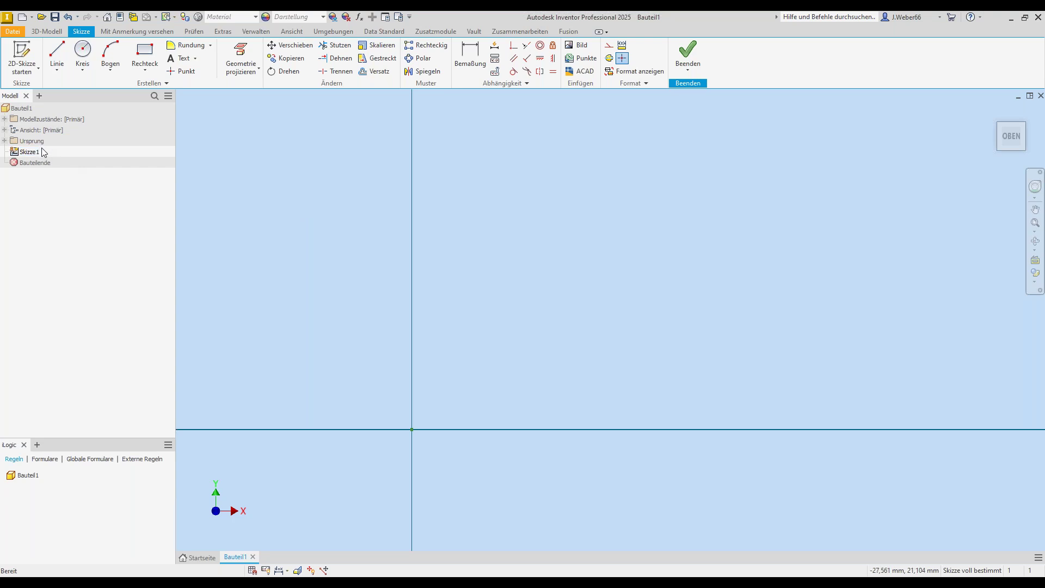
Expand Ursprung in the browser, select the sketch origin point, and start the Linie tool
{"action": "left_click", "coordinate": [5, 141]}
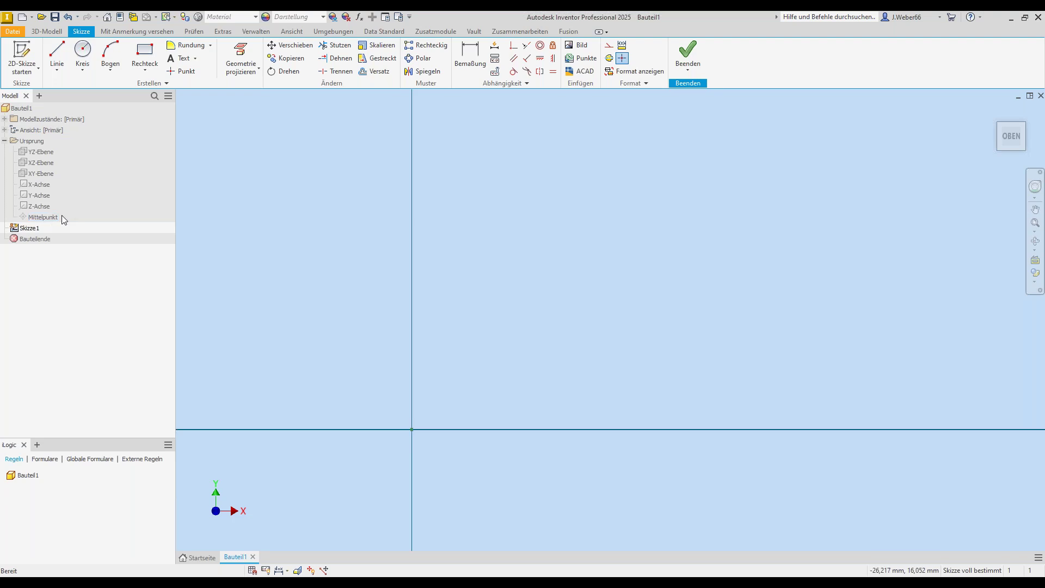
{"action": "left_click", "coordinate": [412, 430]}
{"action": "left_click", "coordinate": [58, 53]}
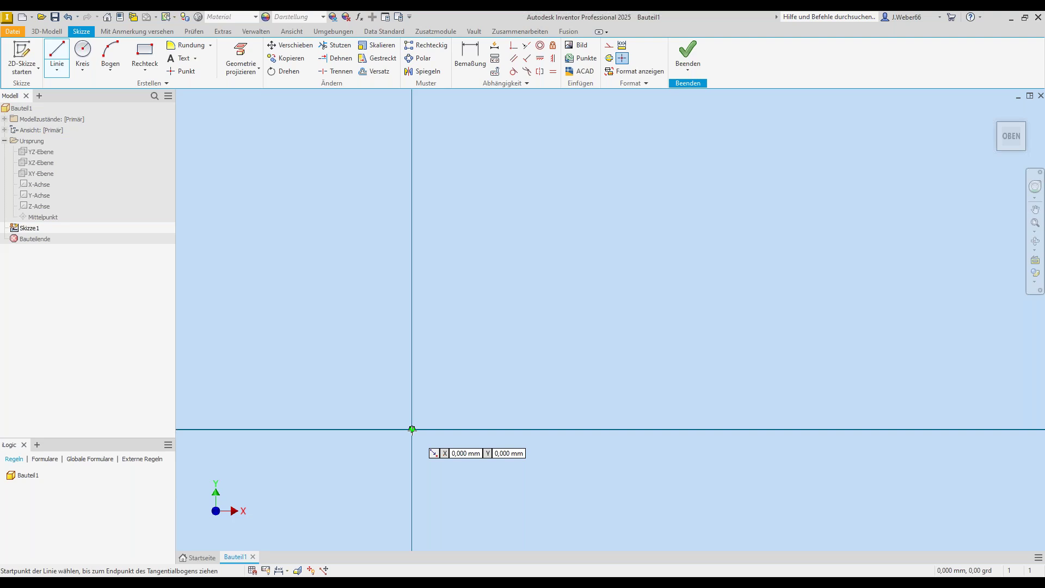
Draw a trial line from the origin with length expression laenge=150
{"action": "left_click", "coordinate": [412, 430]}
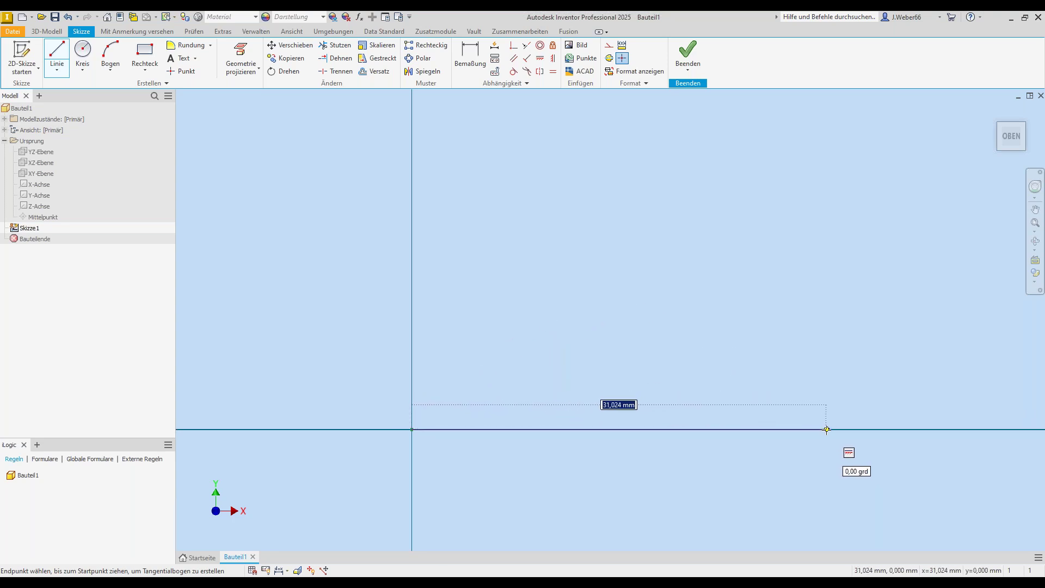
{"action": "type", "text": "laenge=150"}
{"action": "type", "text": "+ 2"}
{"action": "type", "text": " cm"}
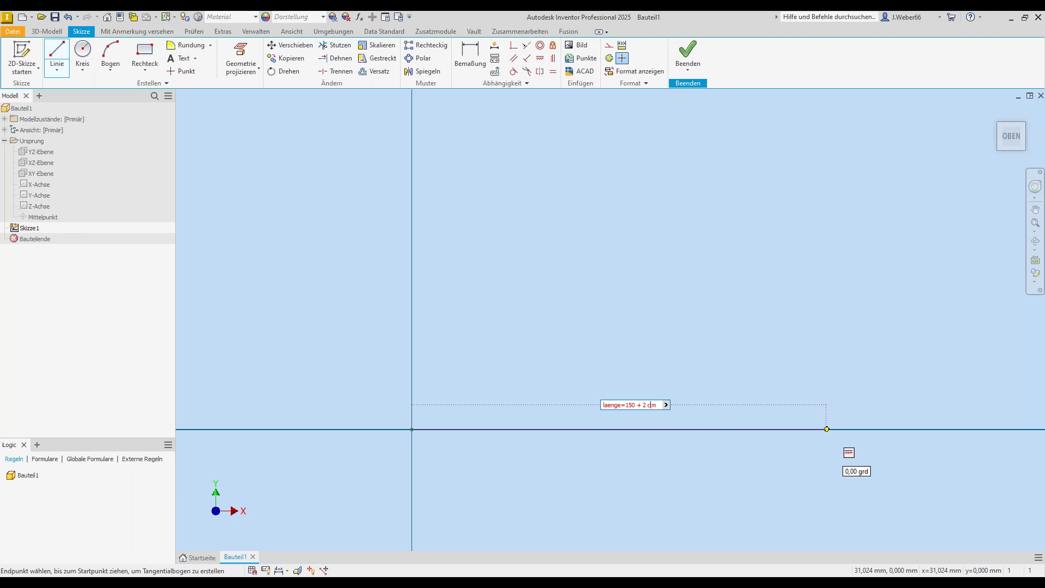
{"action": "key", "text": "BackSpace"}
{"action": "key", "text": "BackSpace"}
{"action": "key", "text": "BackSpace"}
{"action": "key", "text": "BackSpace"}
{"action": "key", "text": "BackSpace"}
{"action": "key", "text": "BackSpace"}
{"action": "key", "text": "BackSpace"}
{"action": "key", "text": "BackSpace"}
{"action": "type", "text": "0"}
{"action": "key", "text": "Return"}
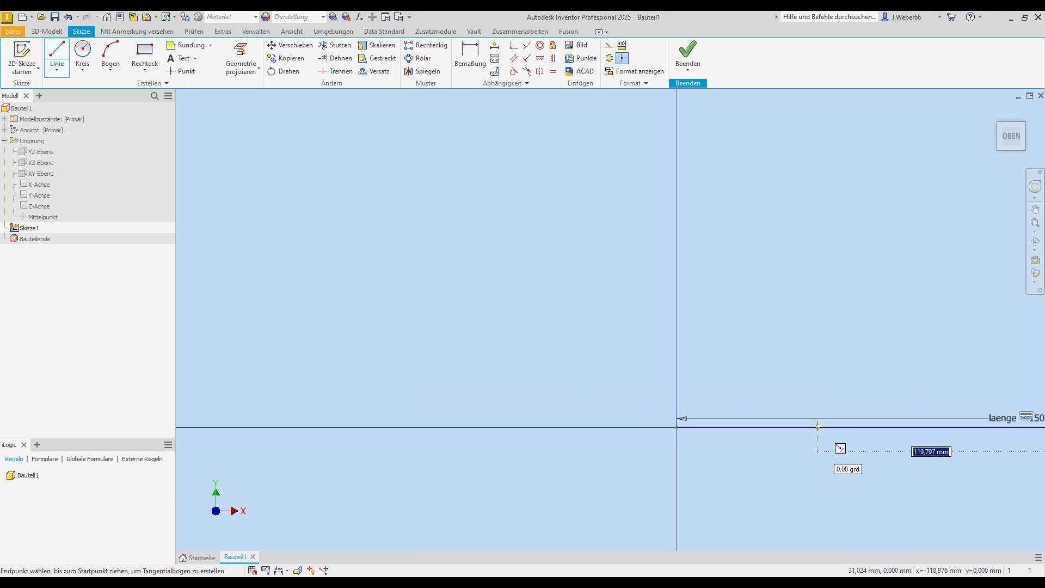
{"action": "right_click", "coordinate": [438, 330]}
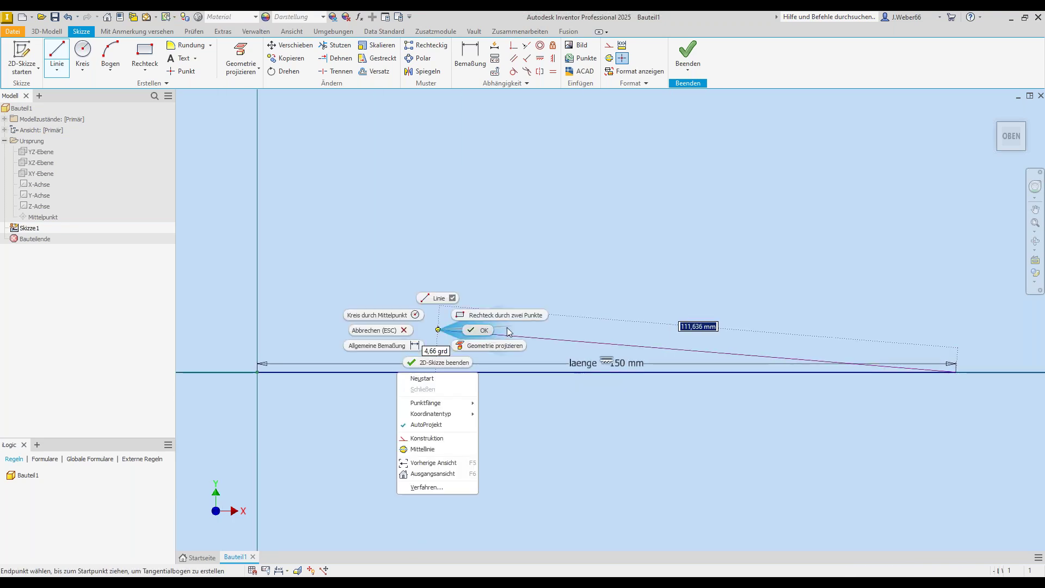
{"action": "left_click", "coordinate": [508, 331]}
{"action": "left_click_drag", "start_coordinate": [625, 373], "coordinate": [629, 448]}
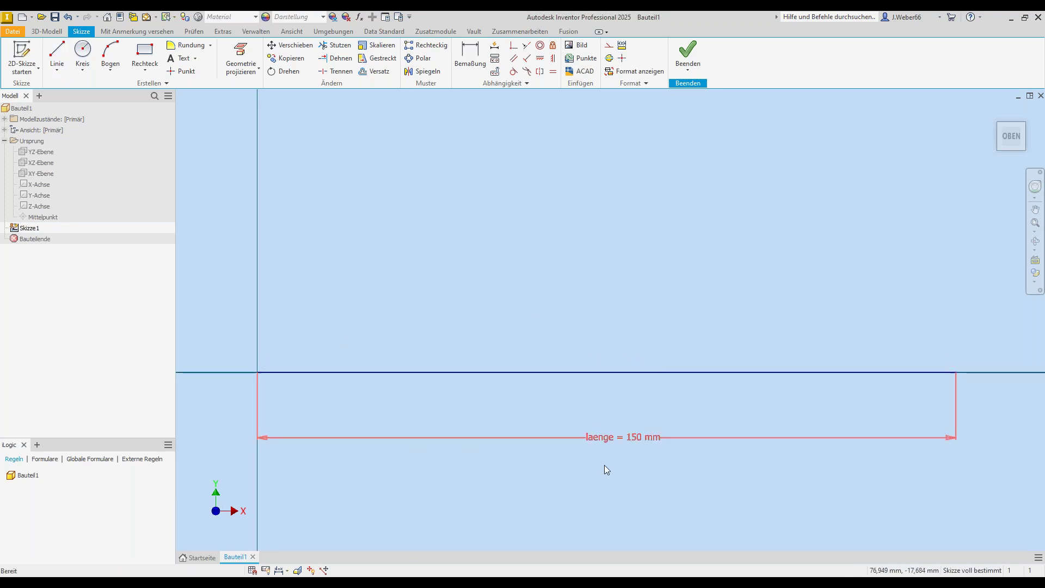
{"action": "scroll", "coordinate": [583, 488], "scroll_direction": "up", "scroll_amount": 3}
{"action": "middle_click_drag", "start_coordinate": [583, 488], "coordinate": [504, 411]}
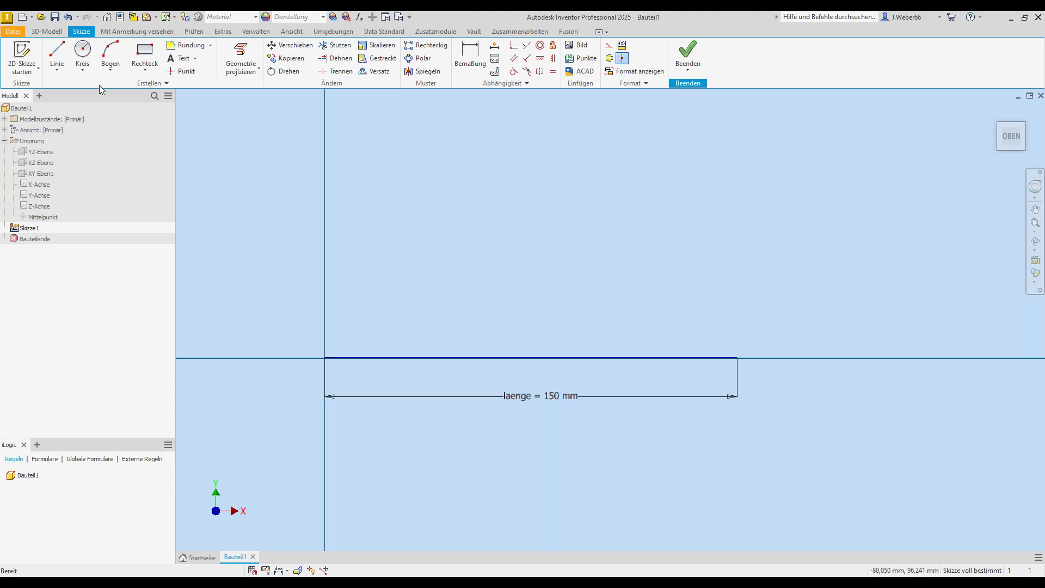
Undo the trial line and draw the closed five-sided outline with a diagonal corner
{"action": "left_click", "coordinate": [67, 17]}
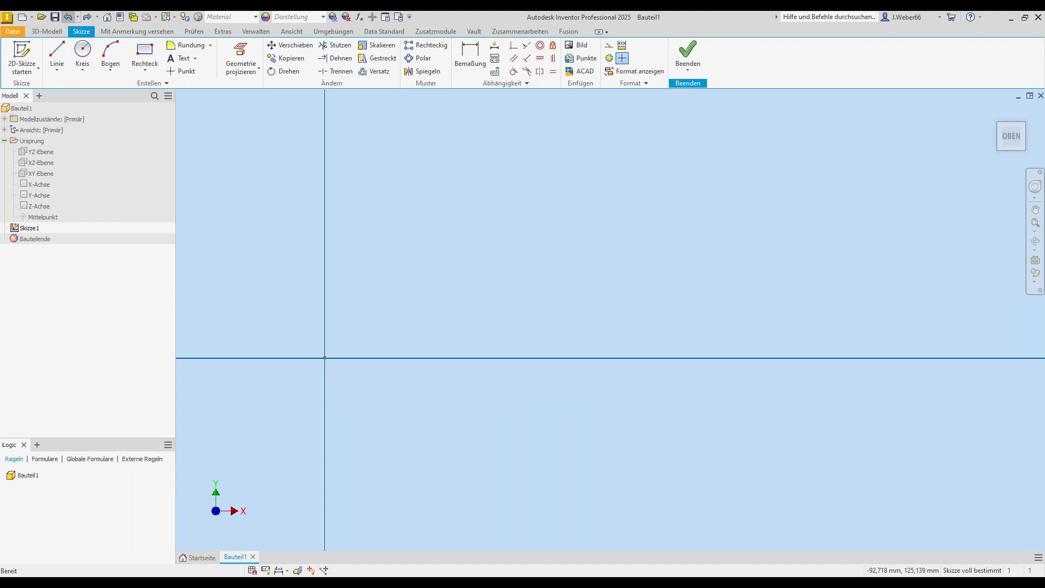
{"action": "left_click", "coordinate": [57, 51]}
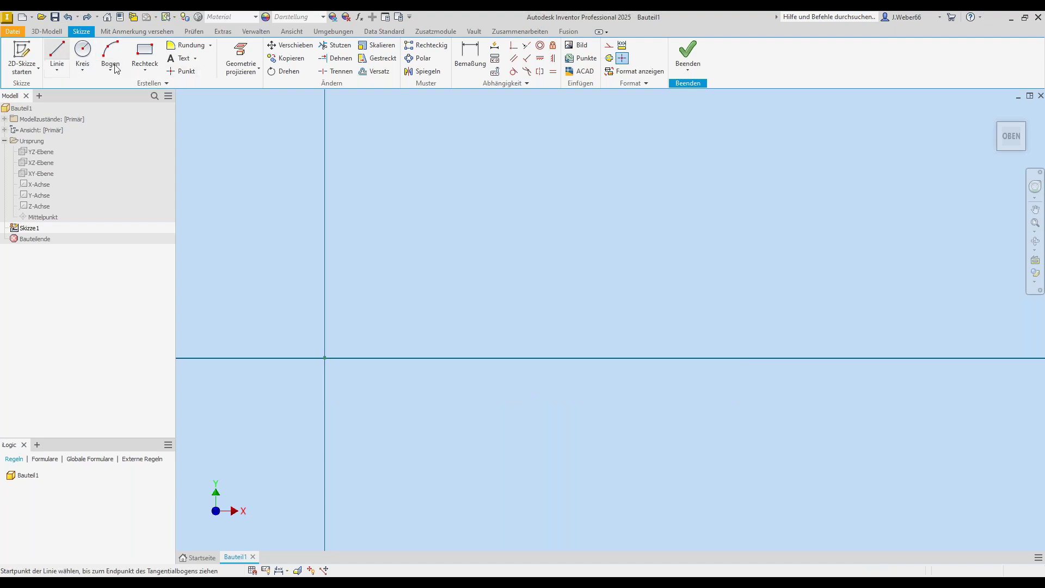
{"action": "left_click", "coordinate": [325, 358]}
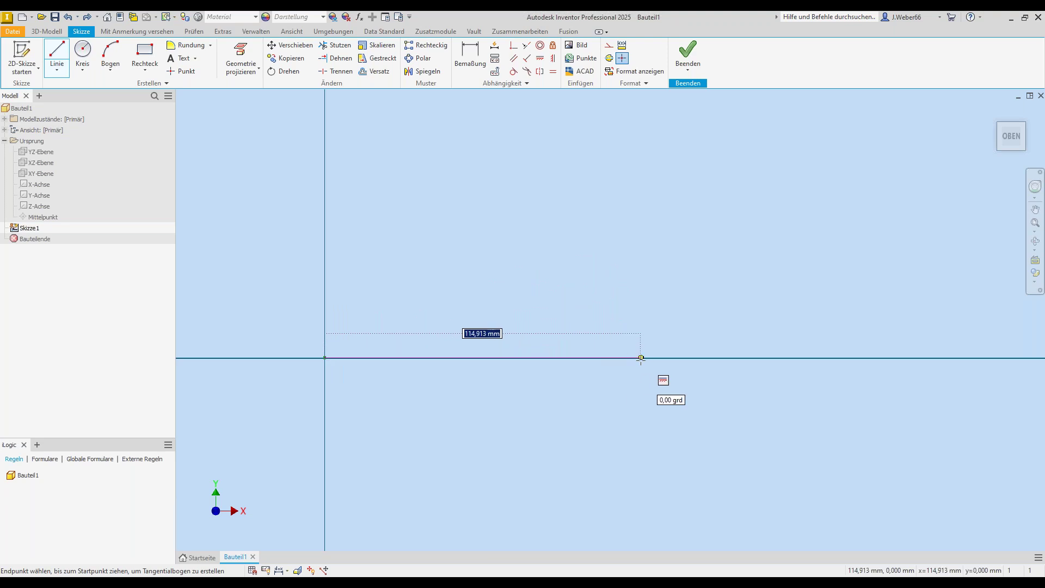
{"action": "left_click", "coordinate": [641, 358]}
{"action": "middle_click_drag", "start_coordinate": [637, 239], "coordinate": [653, 325]}
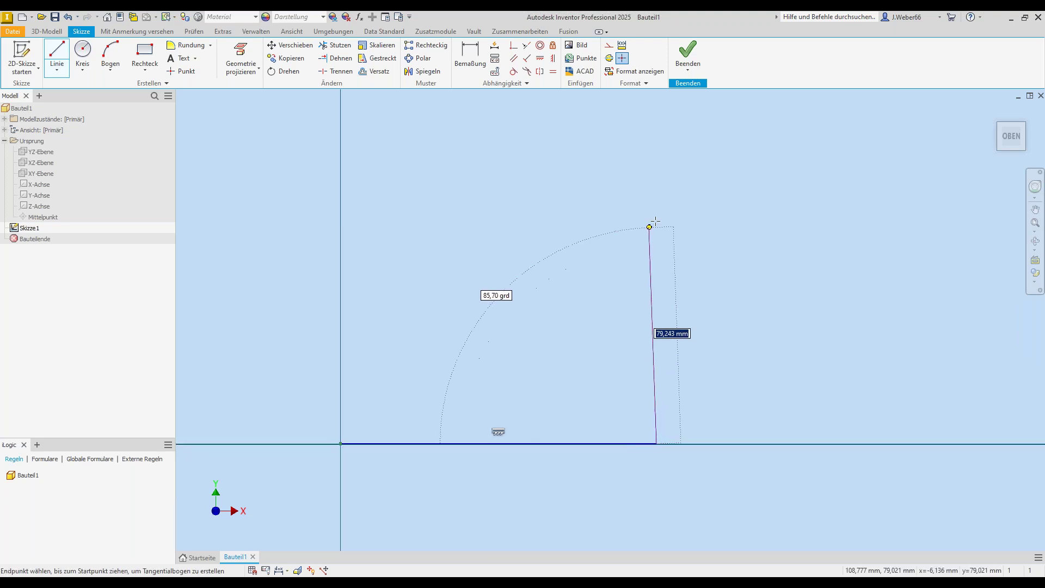
{"action": "left_click", "coordinate": [656, 221]}
{"action": "left_click", "coordinate": [524, 111]}
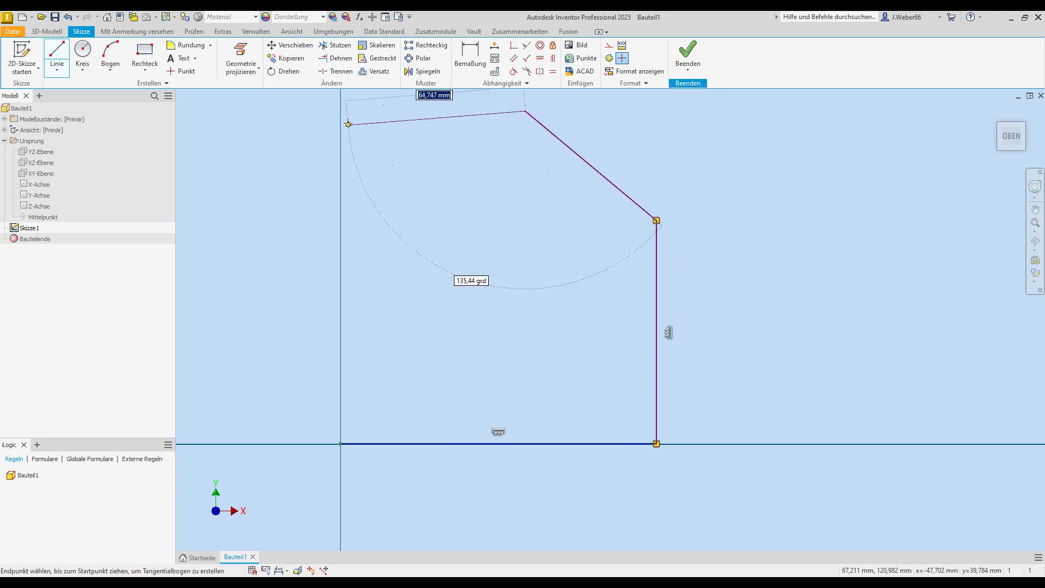
{"action": "left_click", "coordinate": [341, 110]}
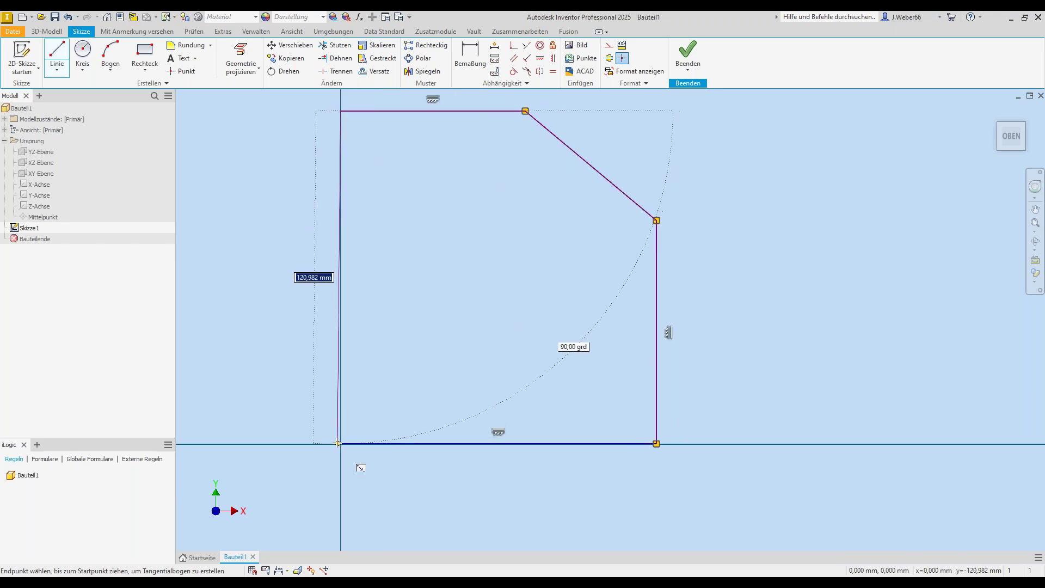
{"action": "left_click", "coordinate": [341, 442]}
{"action": "right_click", "coordinate": [388, 347]}
{"action": "left_click", "coordinate": [428, 347]}
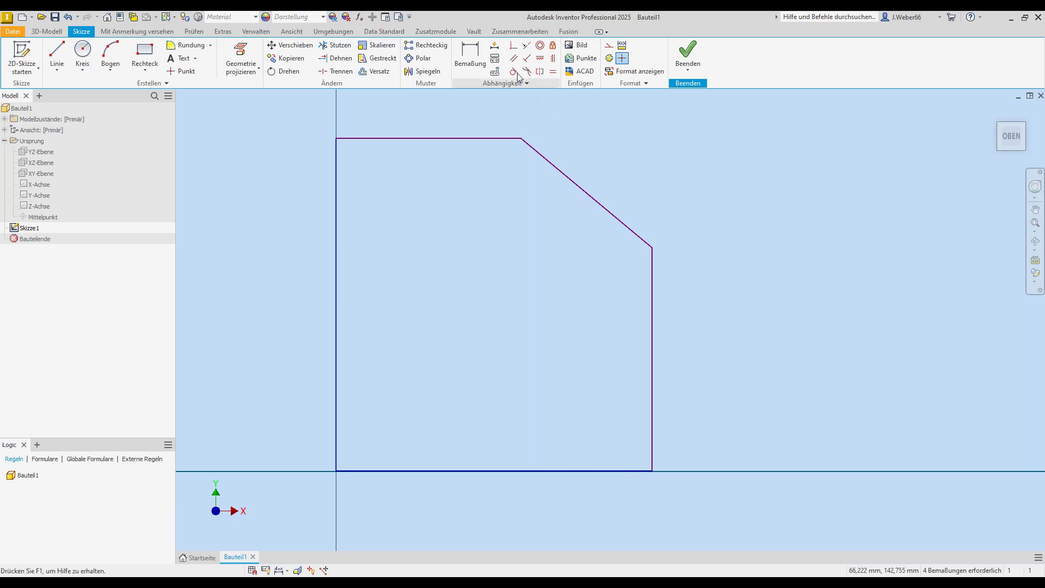
Turn off Bemaßungen in Automatische Bemaßung and show all constraints with F8
{"action": "left_click", "coordinate": [496, 49]}
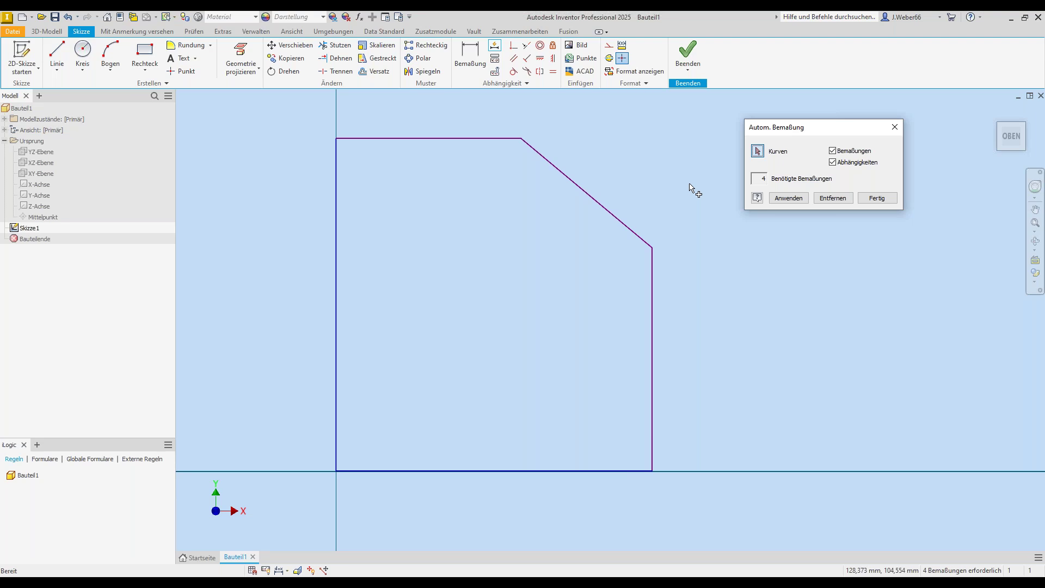
{"action": "left_click", "coordinate": [833, 150]}
{"action": "left_click", "coordinate": [893, 130]}
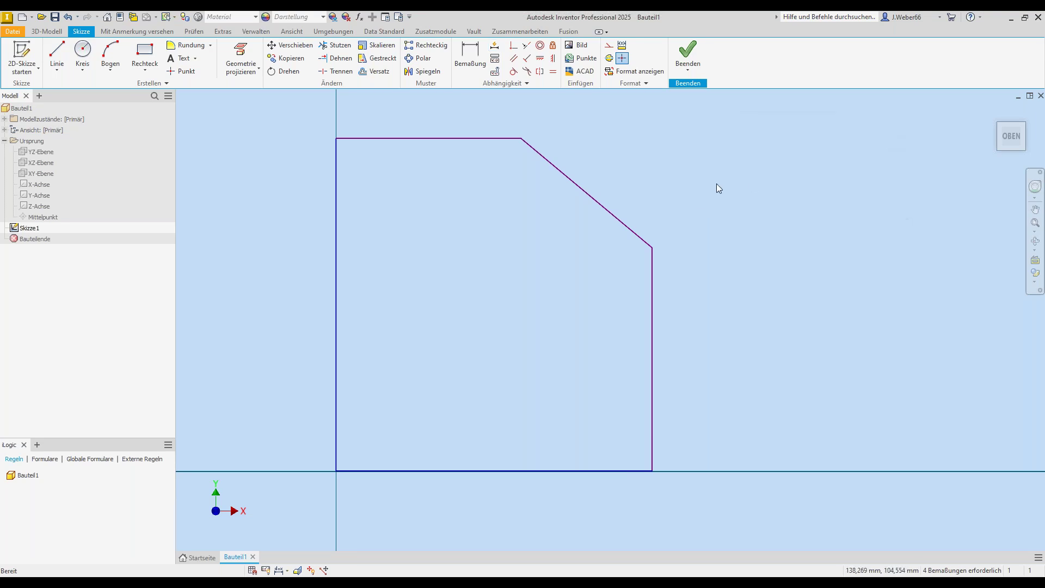
{"action": "key", "text": "F8"}
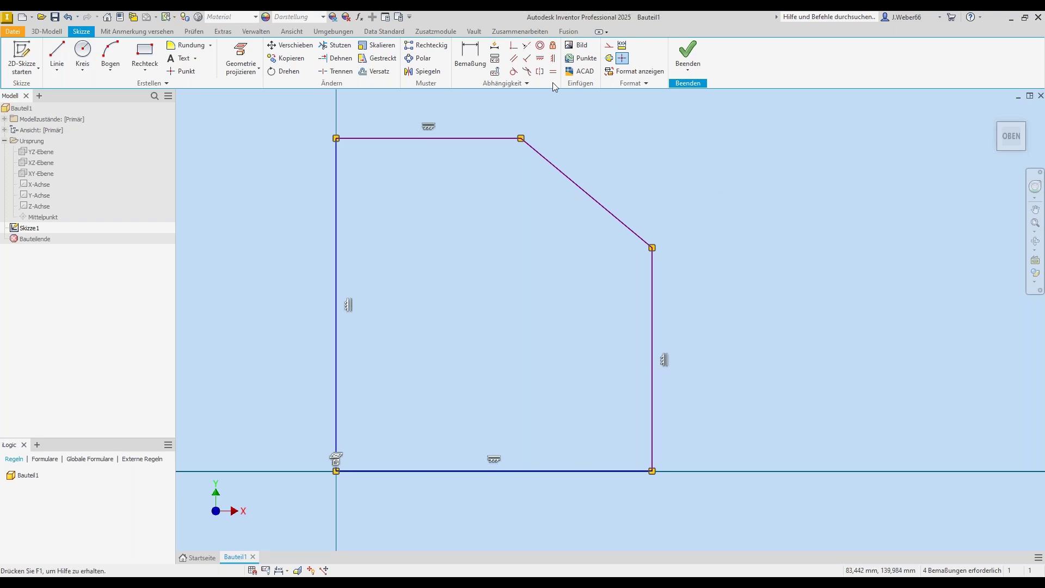
Review the Ableitung constraint settings without changes, then hide all constraints with F9
{"action": "left_click", "coordinate": [494, 58]}
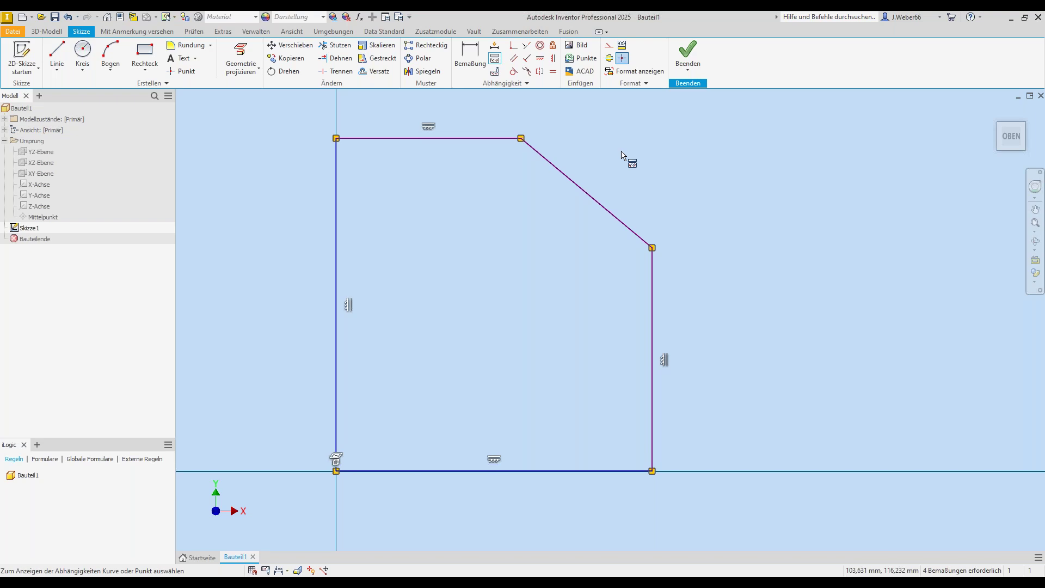
{"action": "left_click", "coordinate": [496, 72]}
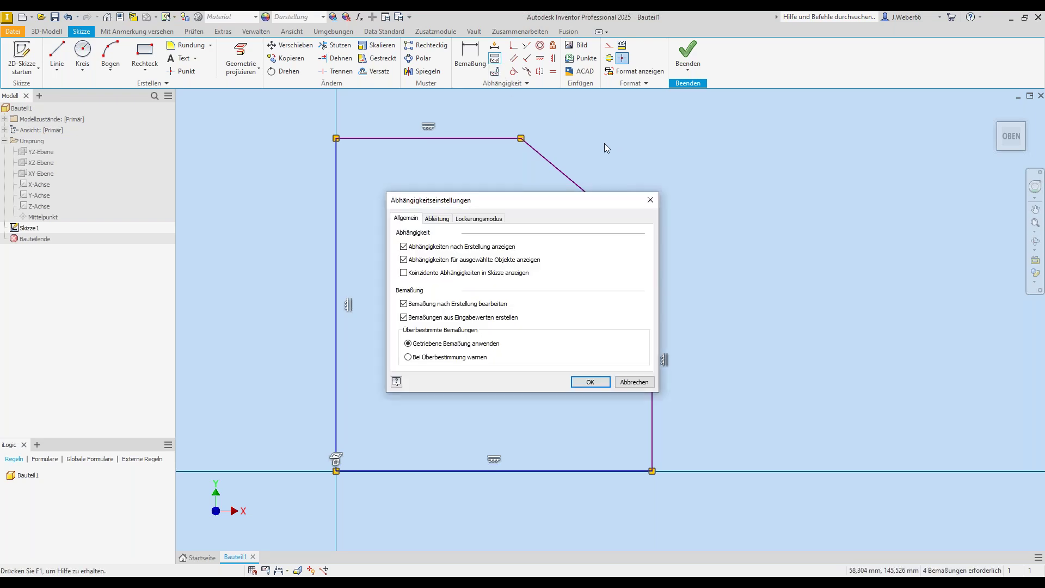
{"action": "left_click", "coordinate": [436, 219]}
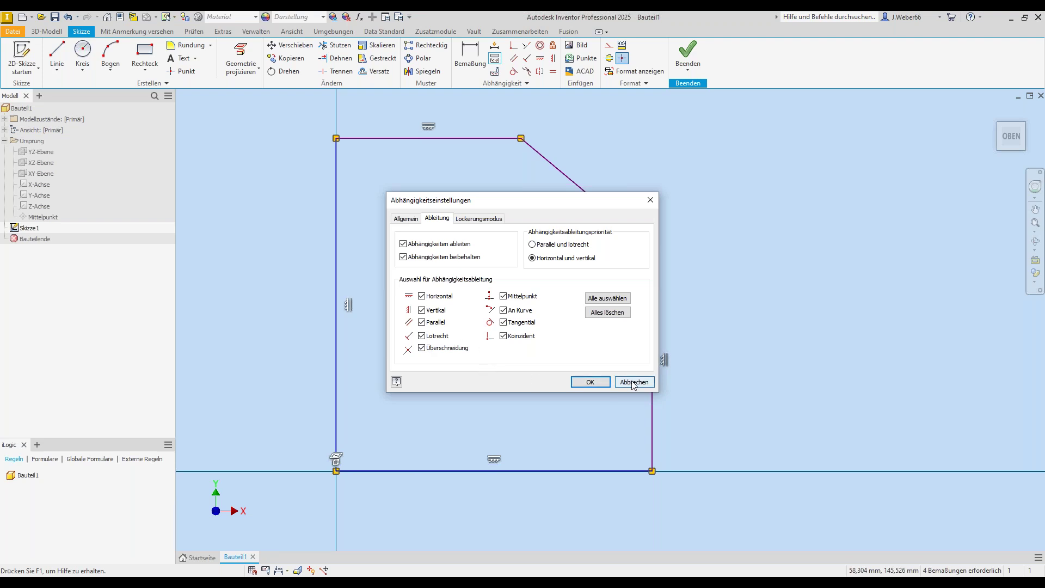
{"action": "left_click", "coordinate": [590, 382]}
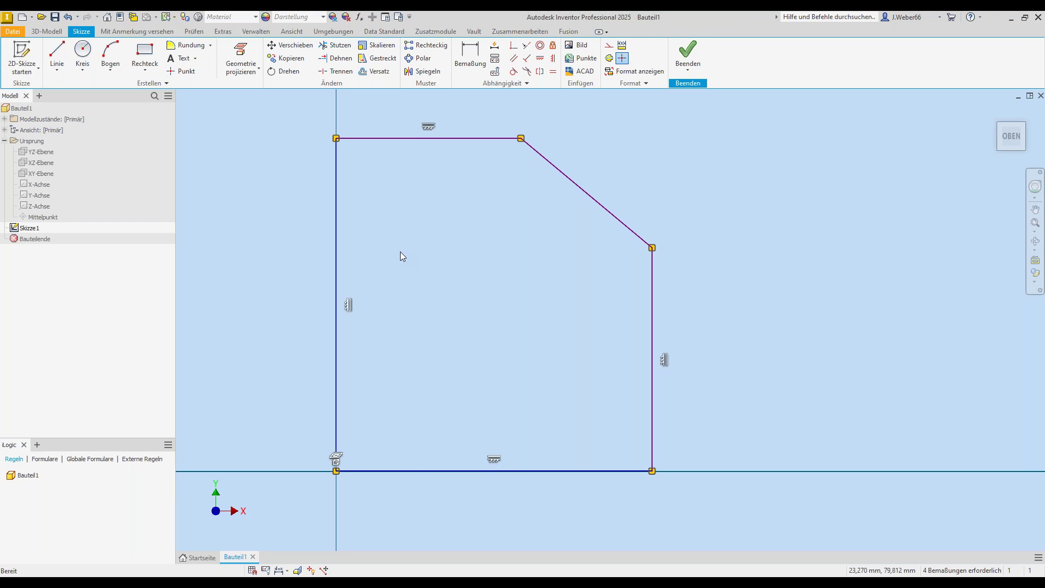
{"action": "key", "text": "F9"}
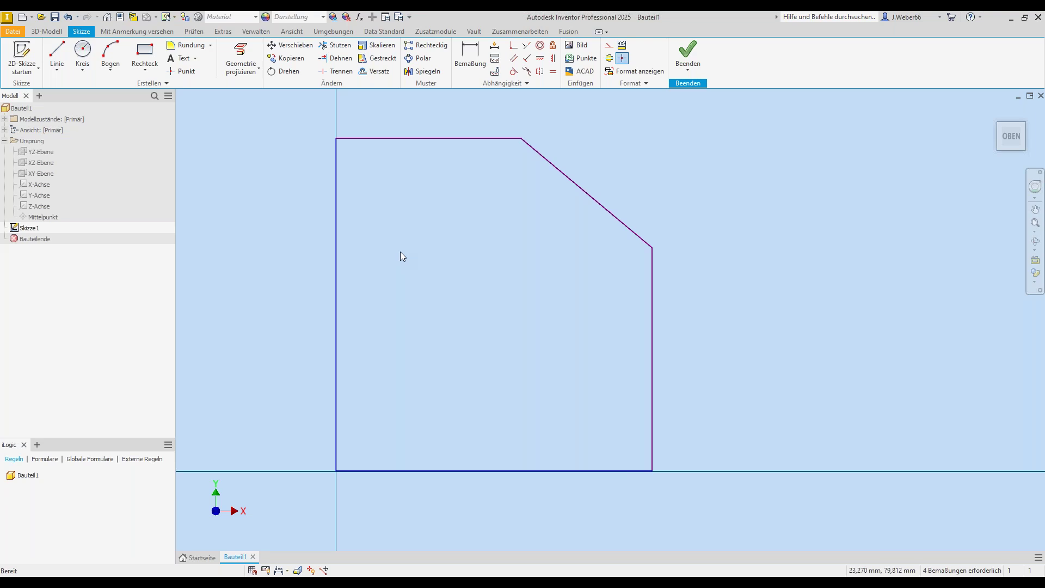
Make the top and right edges of the outline equal in length
{"action": "middle_click_drag", "start_coordinate": [458, 253], "coordinate": [457, 259]}
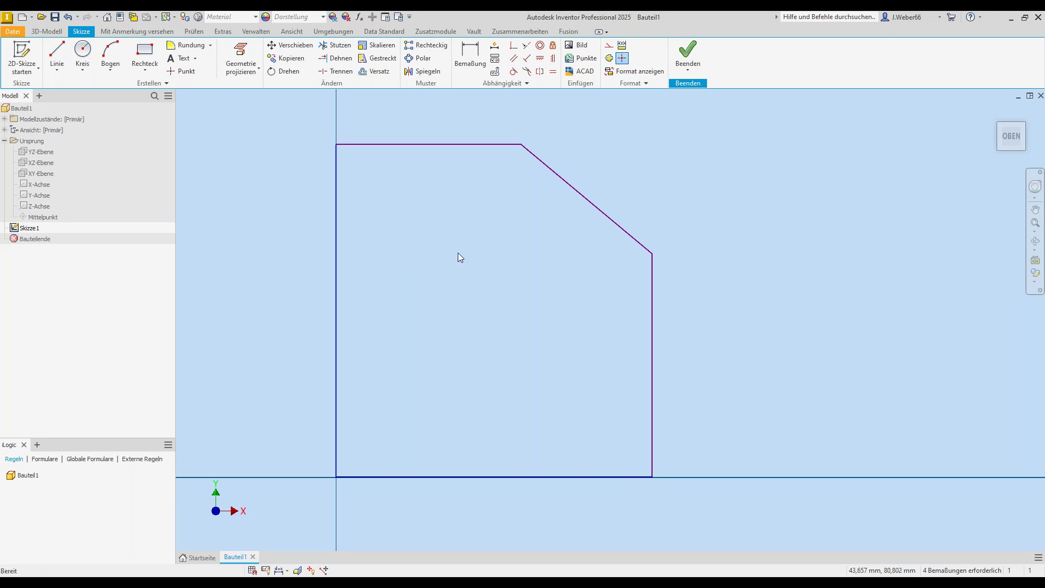
{"action": "left_click", "coordinate": [553, 73]}
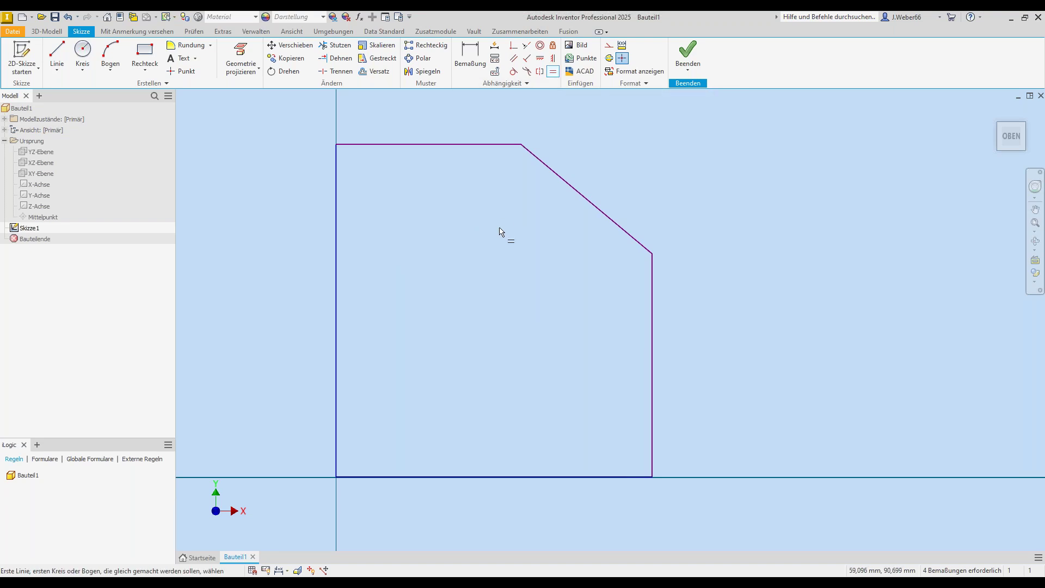
{"action": "left_click", "coordinate": [418, 145]}
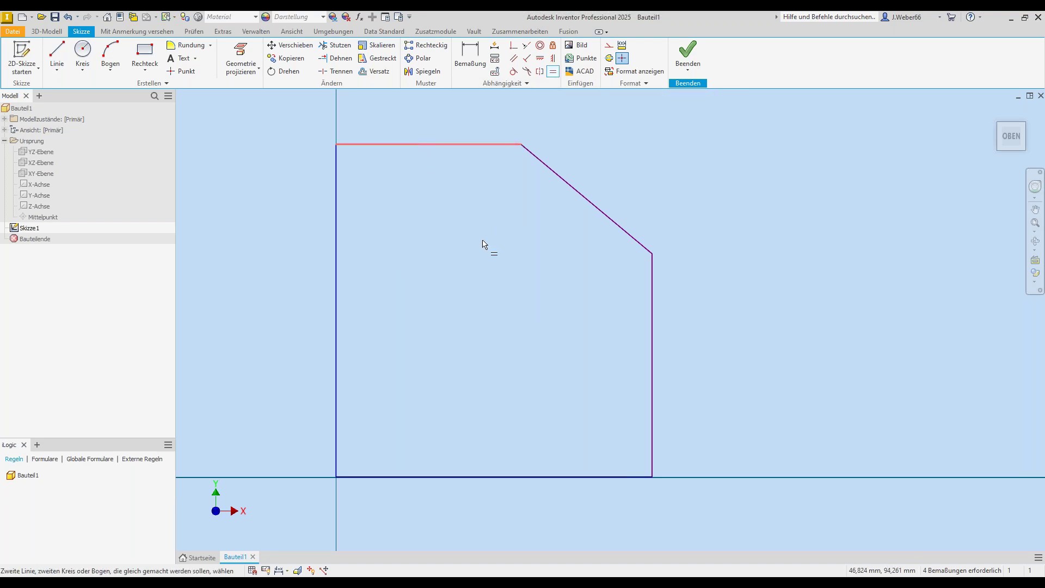
{"action": "left_click", "coordinate": [654, 319]}
{"action": "right_click", "coordinate": [466, 310]}
{"action": "left_click", "coordinate": [492, 279]}
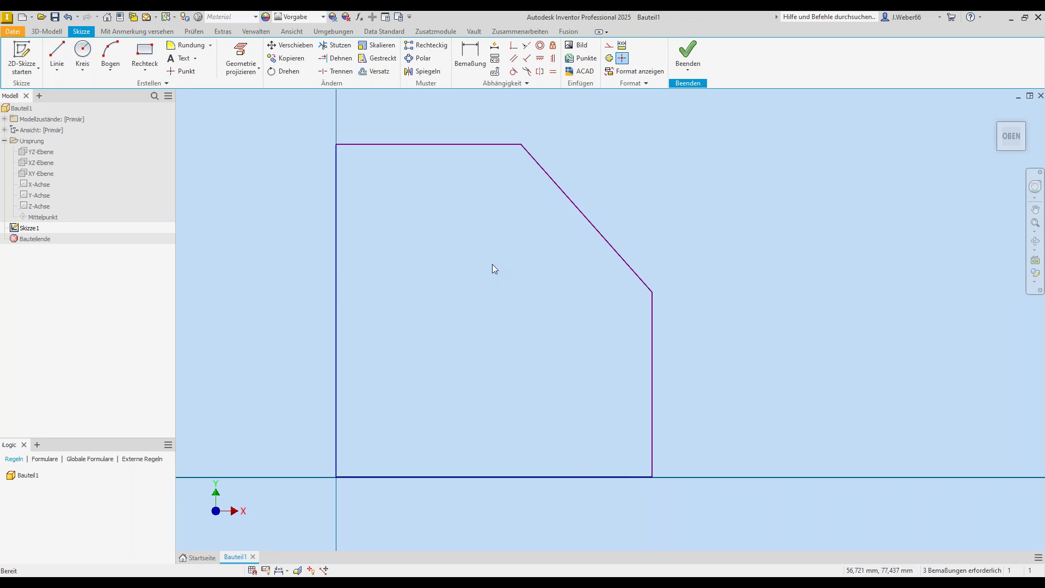
Drag the chamfer edge further into the plate, shortening the top and right edges
{"action": "left_click_drag", "start_coordinate": [599, 233], "coordinate": [653, 212]}
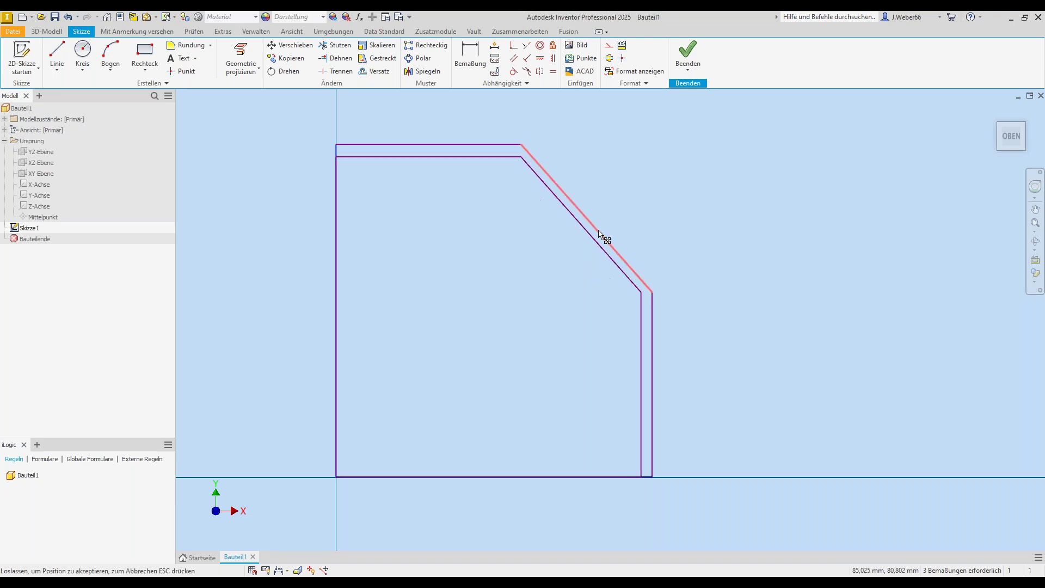
{"action": "left_click_drag", "start_coordinate": [653, 212], "coordinate": [598, 259]}
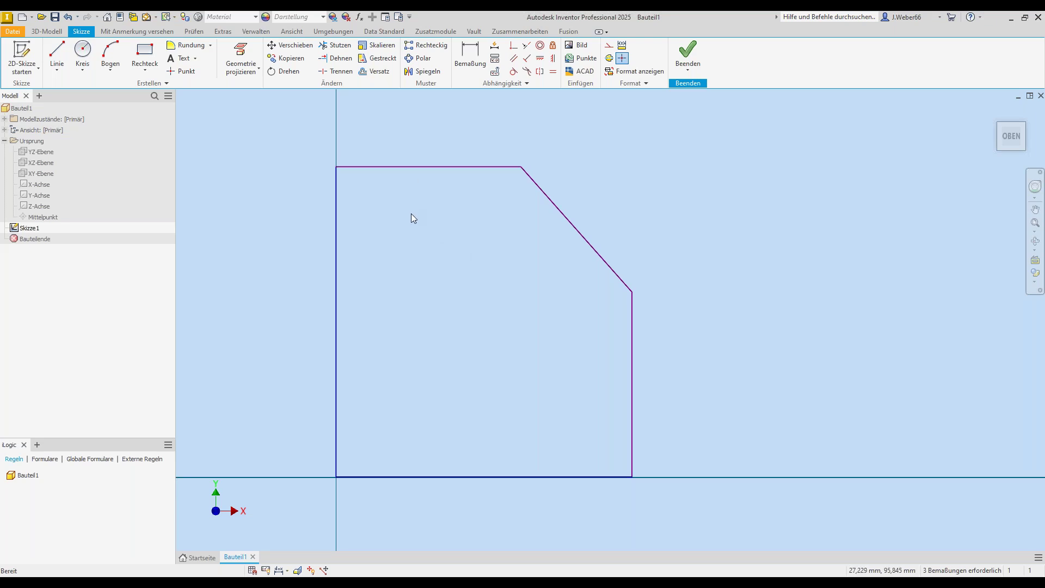
{"action": "left_click", "coordinate": [466, 68]}
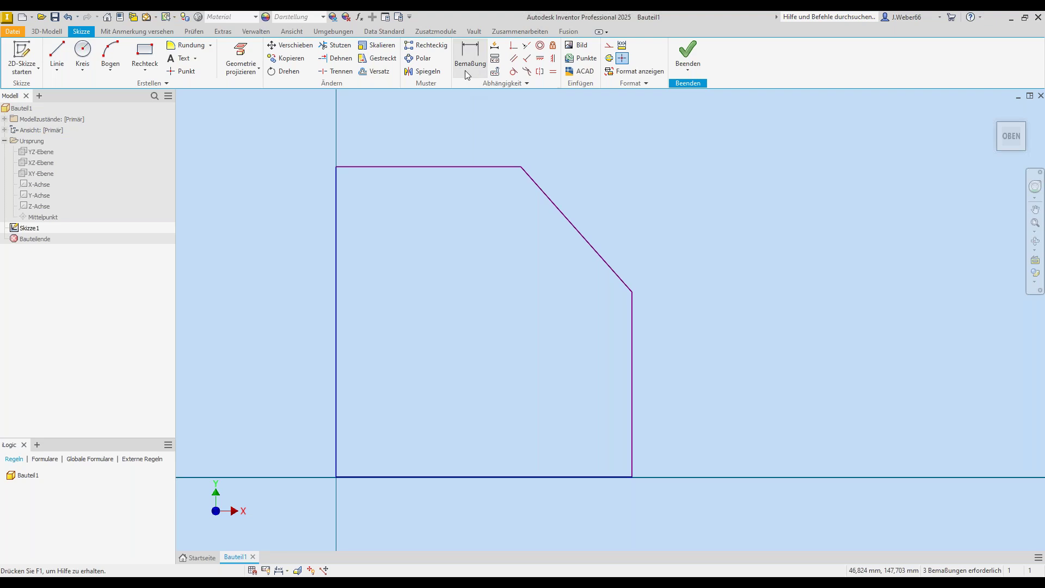
Dimension the bottom edge as d0 = 150 mm
{"action": "left_click", "coordinate": [436, 478]}
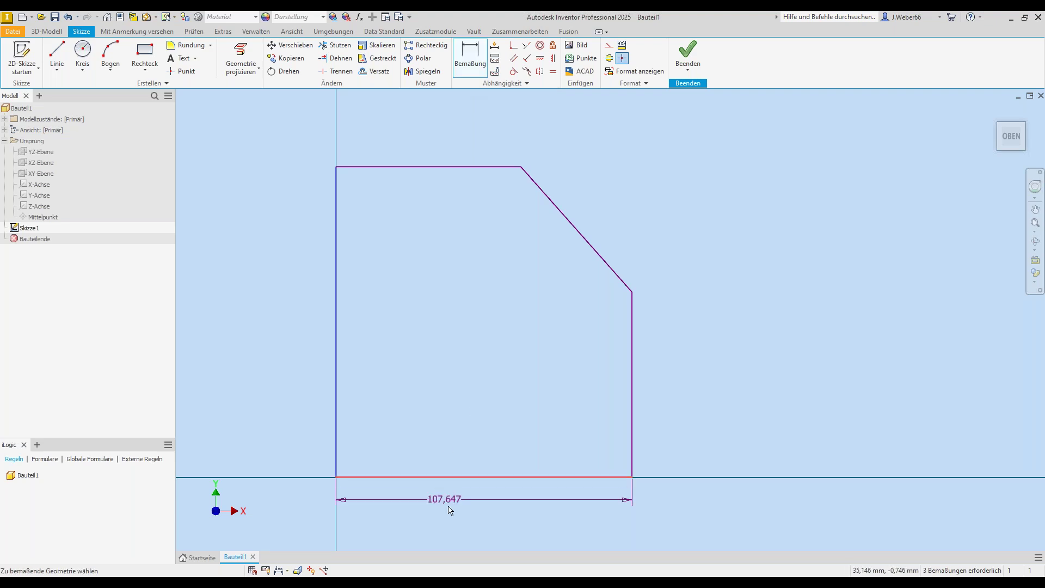
{"action": "left_click", "coordinate": [483, 506]}
{"action": "type", "text": "150"}
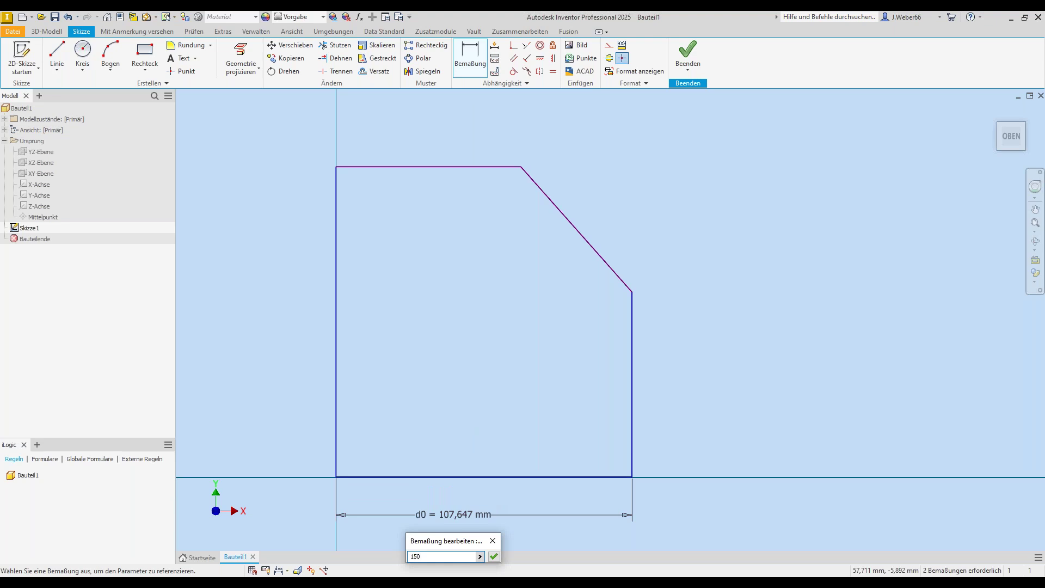
{"action": "key", "text": "Return"}
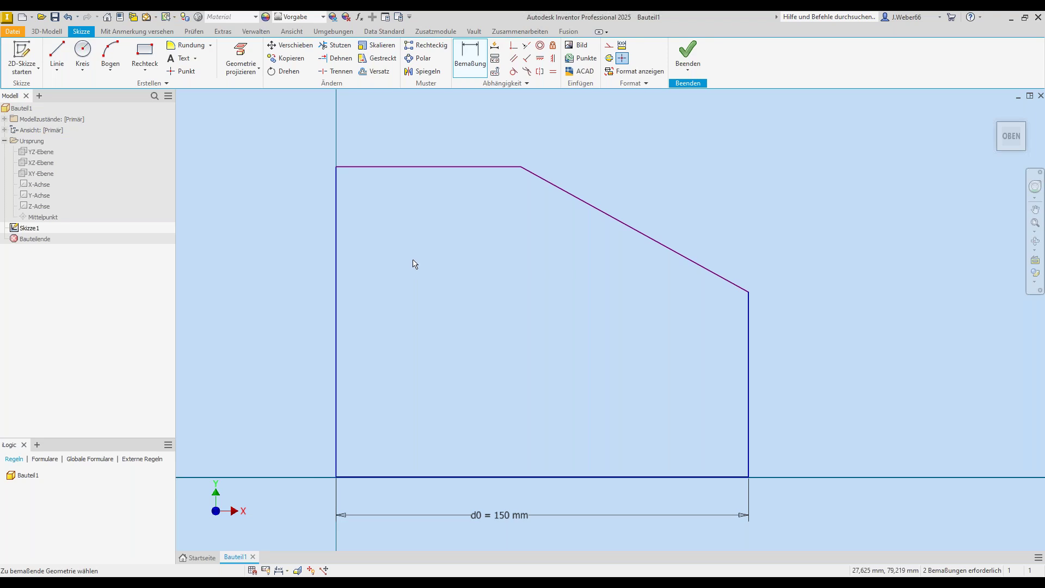
Finish dimensioning, then open d0's value editor and close it unchanged
{"action": "right_click", "coordinate": [426, 347]}
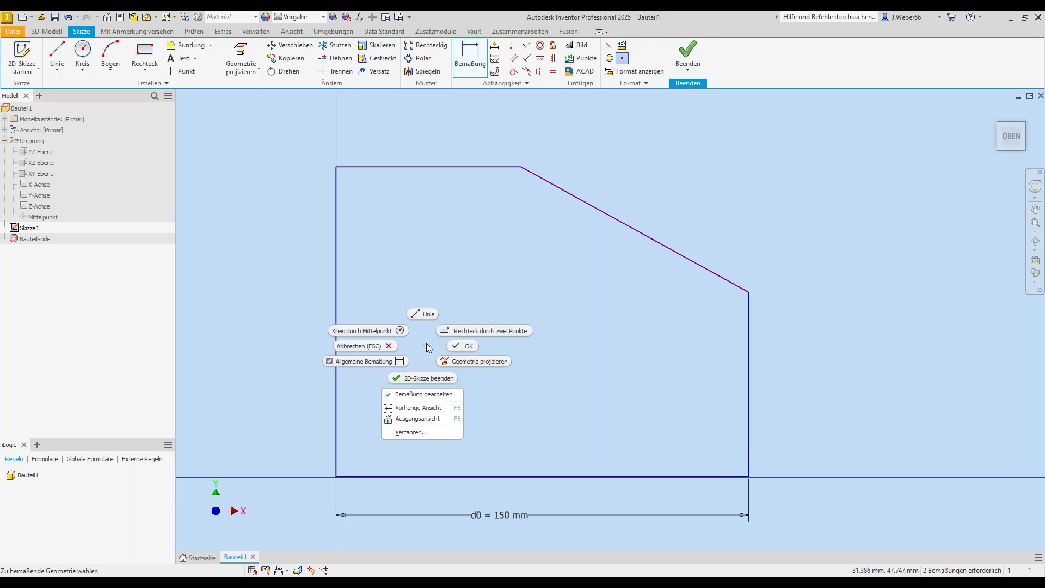
{"action": "left_click", "coordinate": [462, 346]}
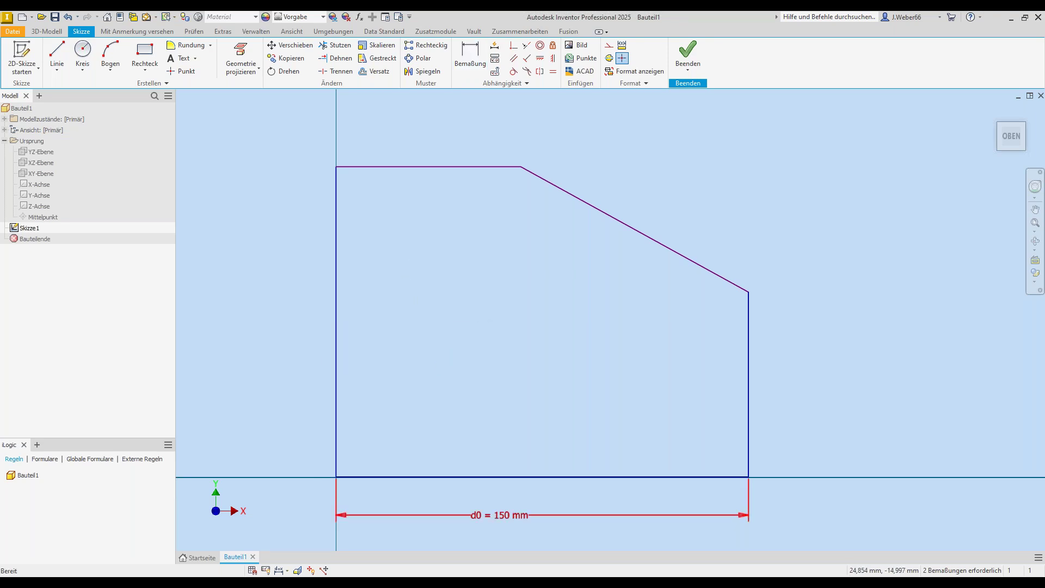
{"action": "double_click", "coordinate": [475, 518]}
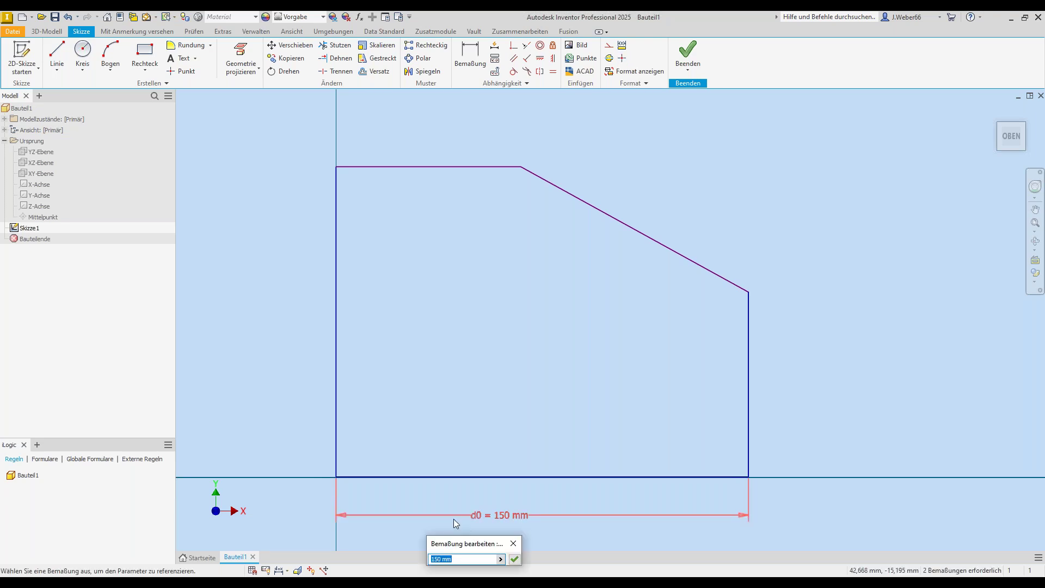
{"action": "left_click_drag", "start_coordinate": [463, 543], "coordinate": [427, 298]}
{"action": "left_click", "coordinate": [476, 300]}
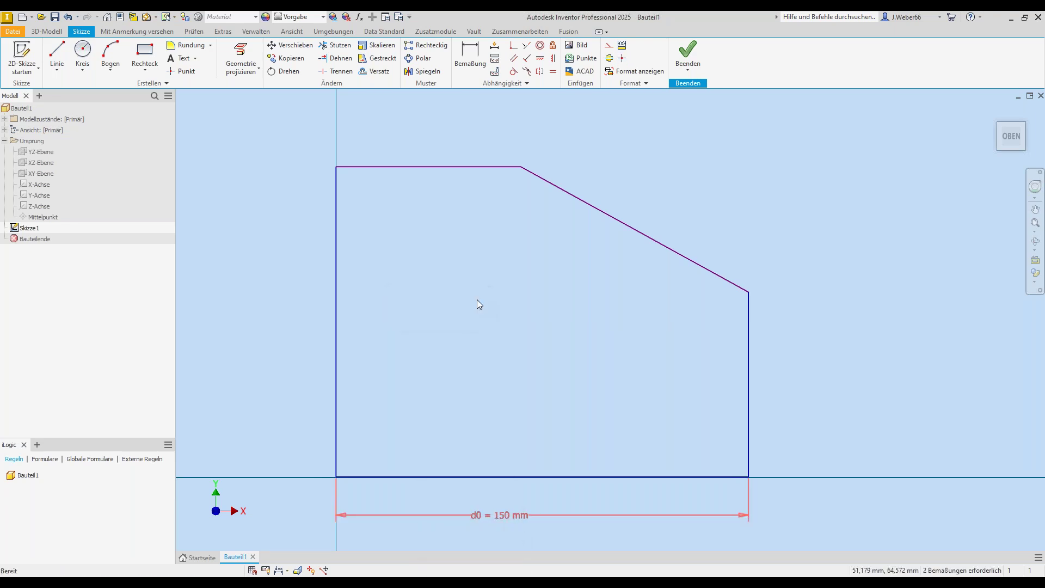
{"action": "left_click", "coordinate": [464, 63]}
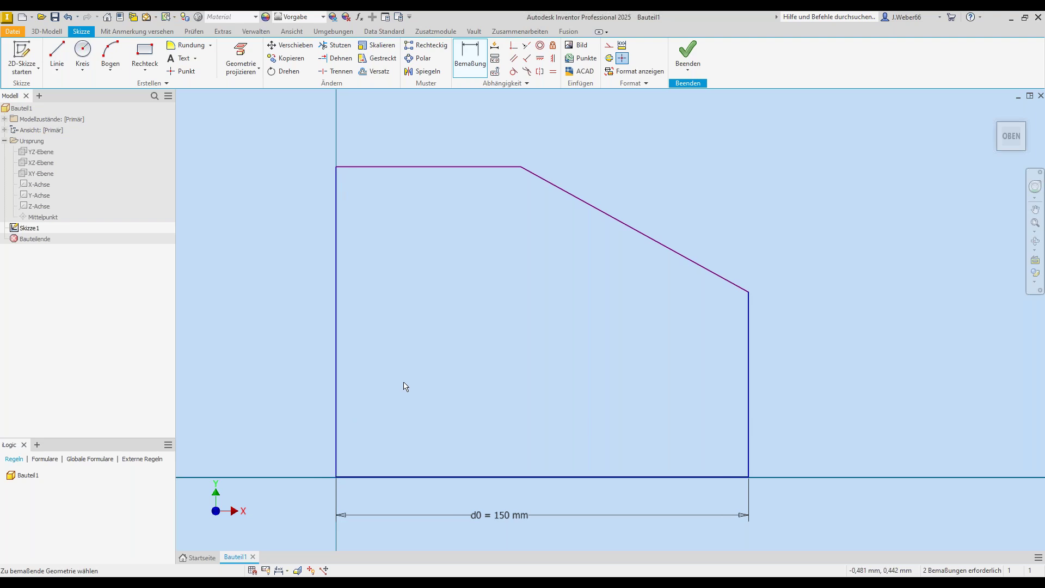
Dimension the left edge height as d1 = d0
{"action": "left_click", "coordinate": [337, 319]}
{"action": "left_click", "coordinate": [297, 315]}
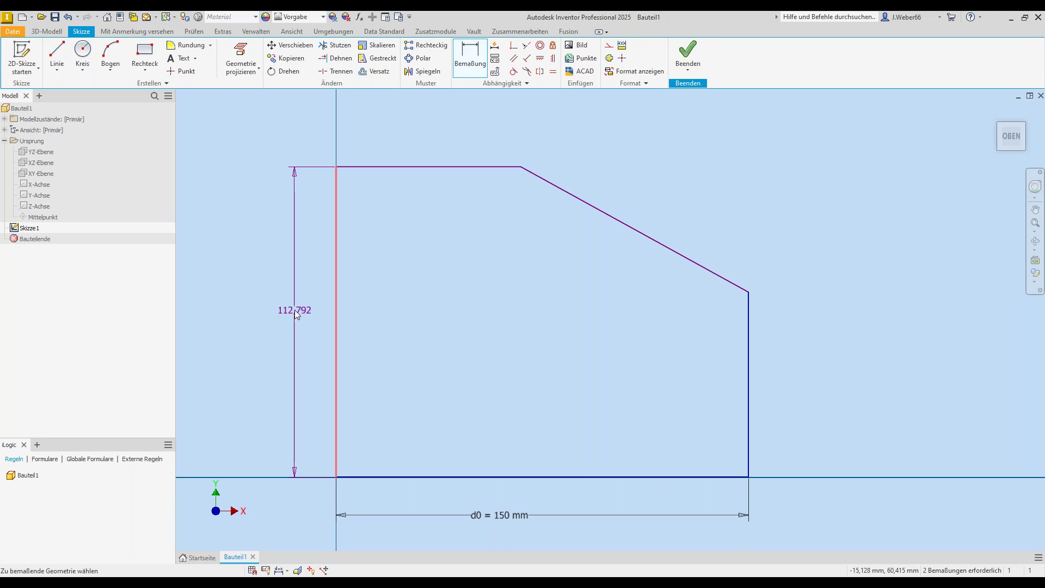
{"action": "left_click", "coordinate": [506, 514]}
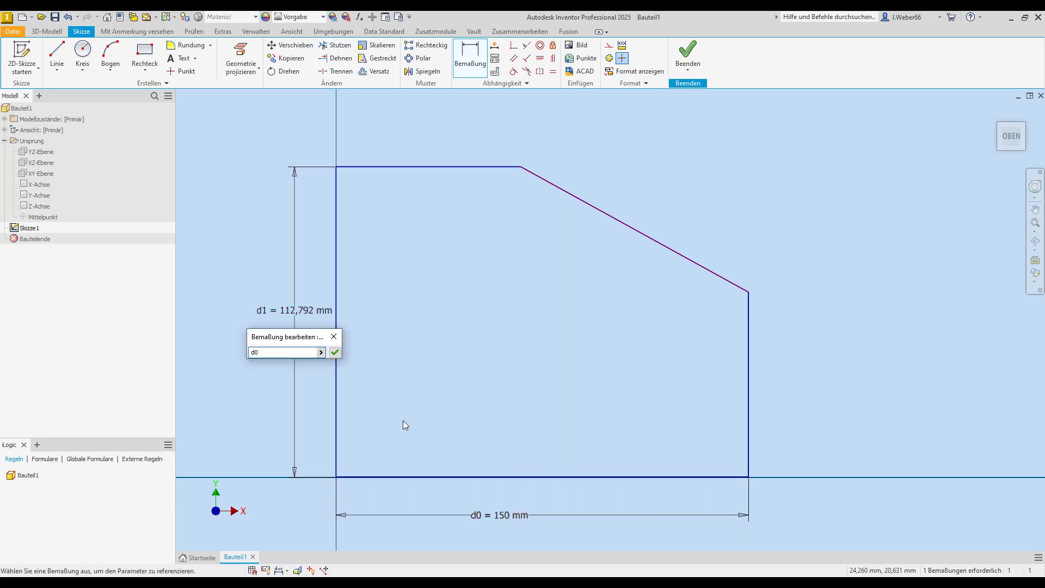
{"action": "left_click", "coordinate": [335, 352]}
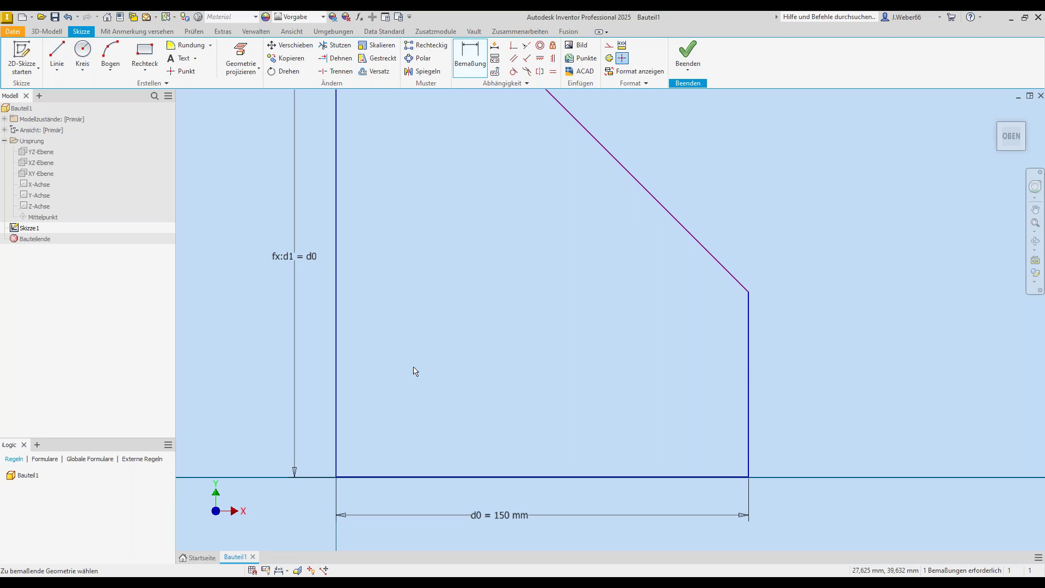
{"action": "scroll", "coordinate": [414, 369], "scroll_direction": "up", "scroll_amount": 2}
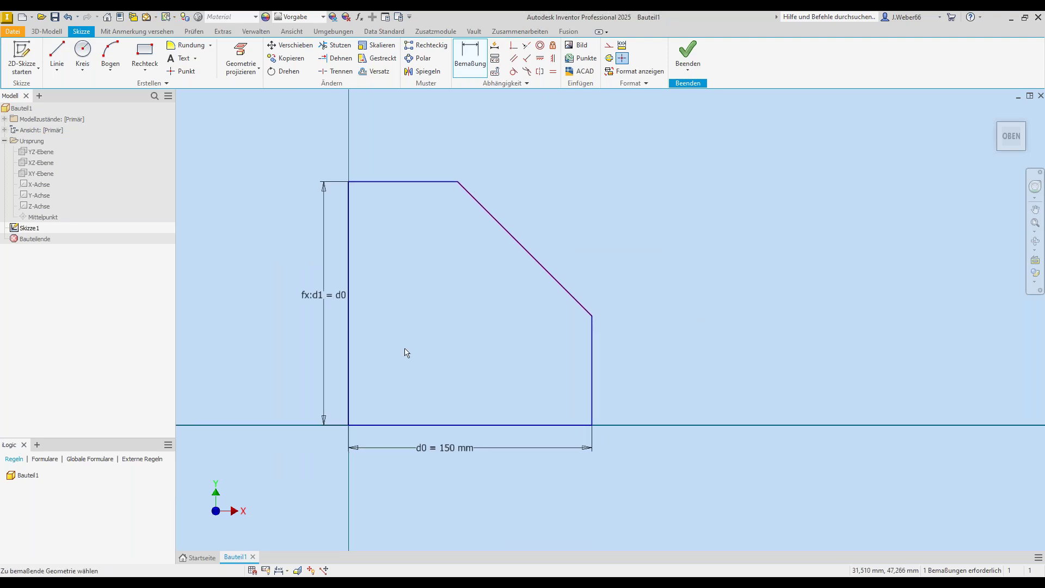
{"action": "right_click", "coordinate": [469, 326]}
{"action": "key", "text": "Escape"}
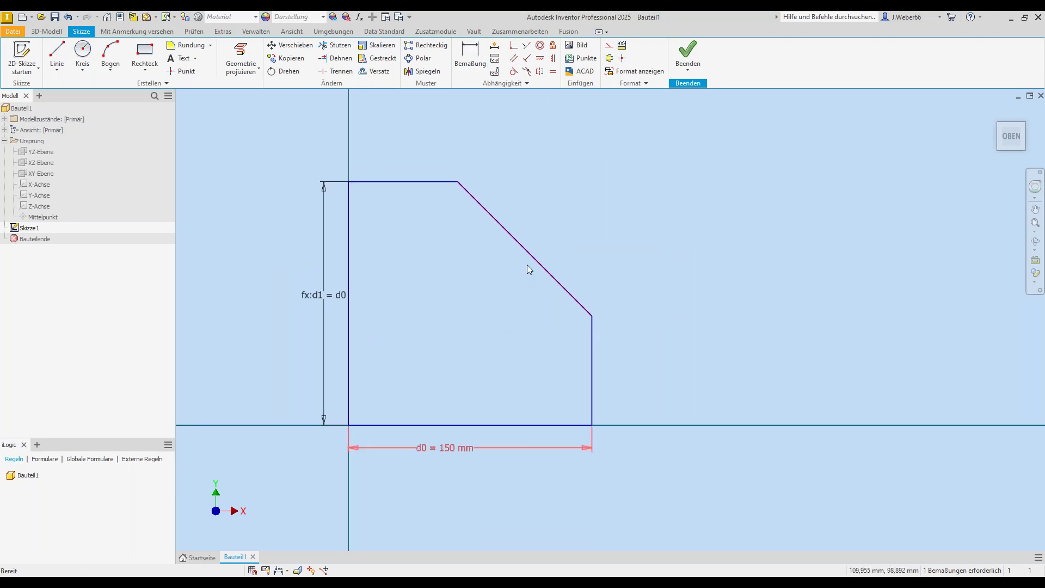
Reposition the chamfer diagonal and move the d1 dimension further left
{"action": "left_click_drag", "start_coordinate": [528, 264], "coordinate": [497, 276]}
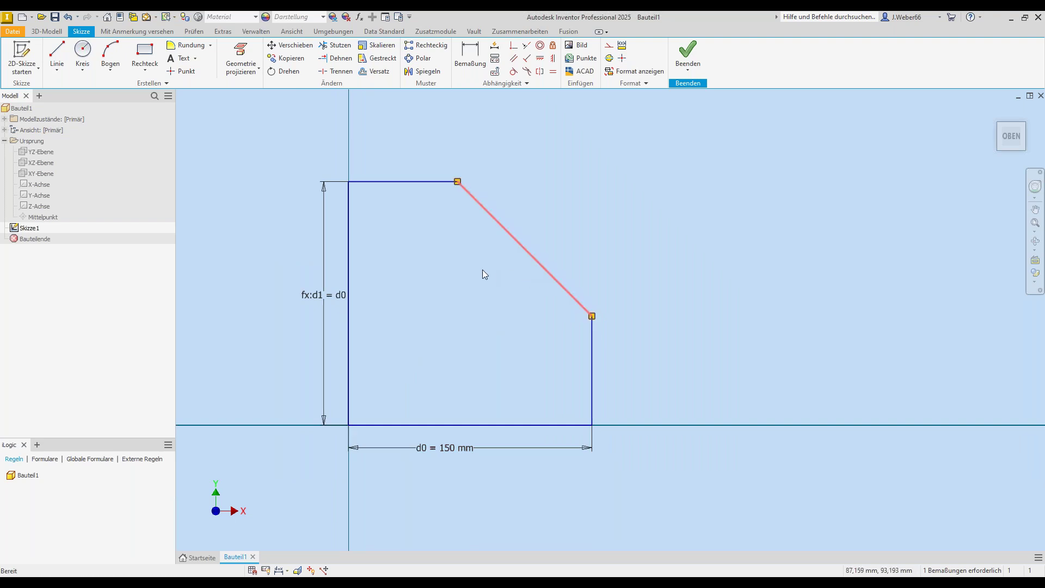
{"action": "mouse_move", "coordinate": [593, 321]}
{"action": "left_mouse_down"}
{"action": "mouse_move", "coordinate": [581, 268]}
{"action": "mouse_move", "coordinate": [533, 395]}
{"action": "mouse_move", "coordinate": [542, 267]}
{"action": "mouse_move", "coordinate": [529, 288]}
{"action": "left_mouse_up"}
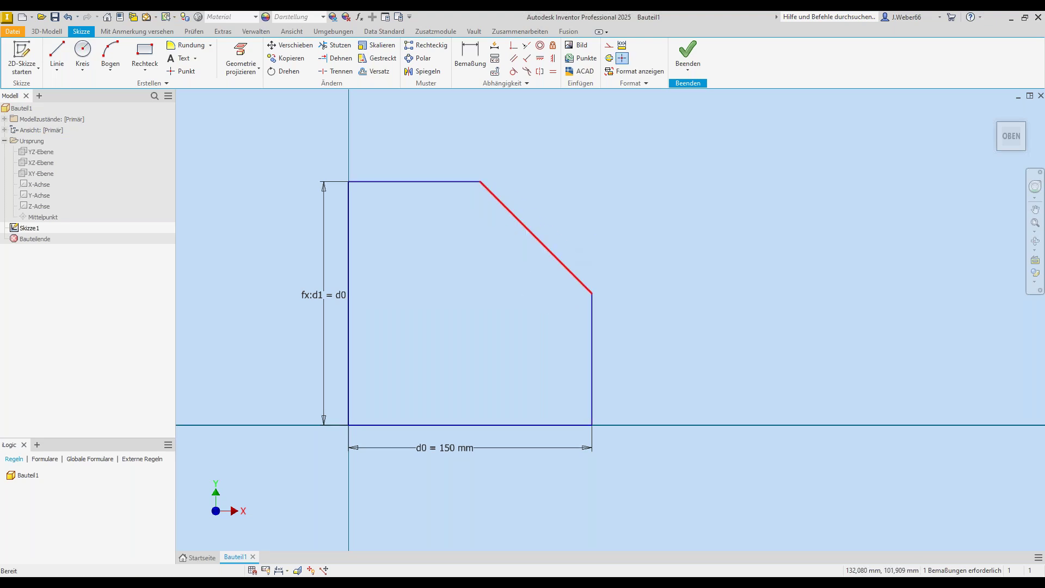
{"action": "left_click_drag", "start_coordinate": [592, 294], "coordinate": [551, 319]}
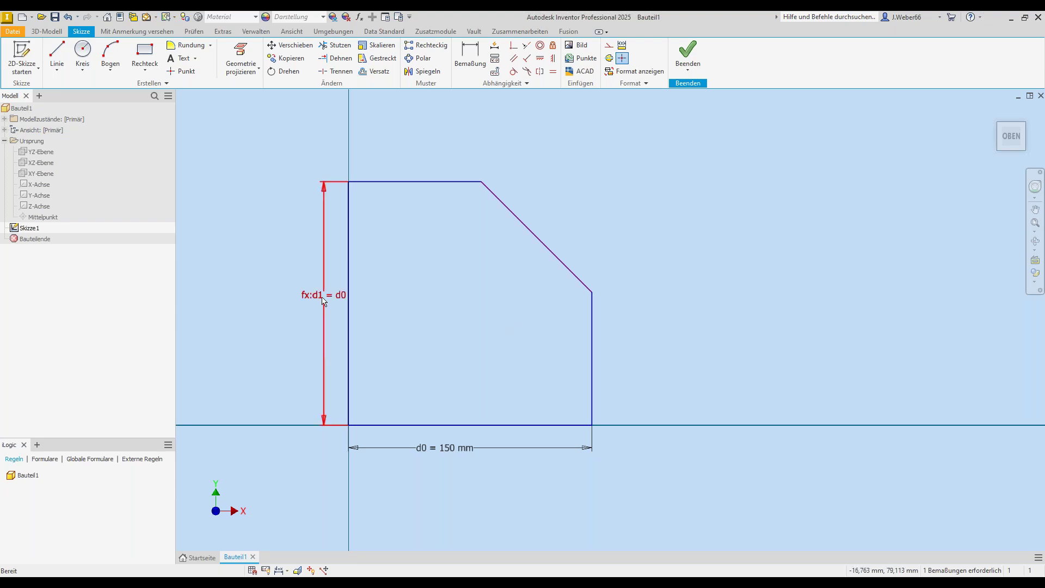
{"action": "left_click_drag", "start_coordinate": [315, 295], "coordinate": [278, 296]}
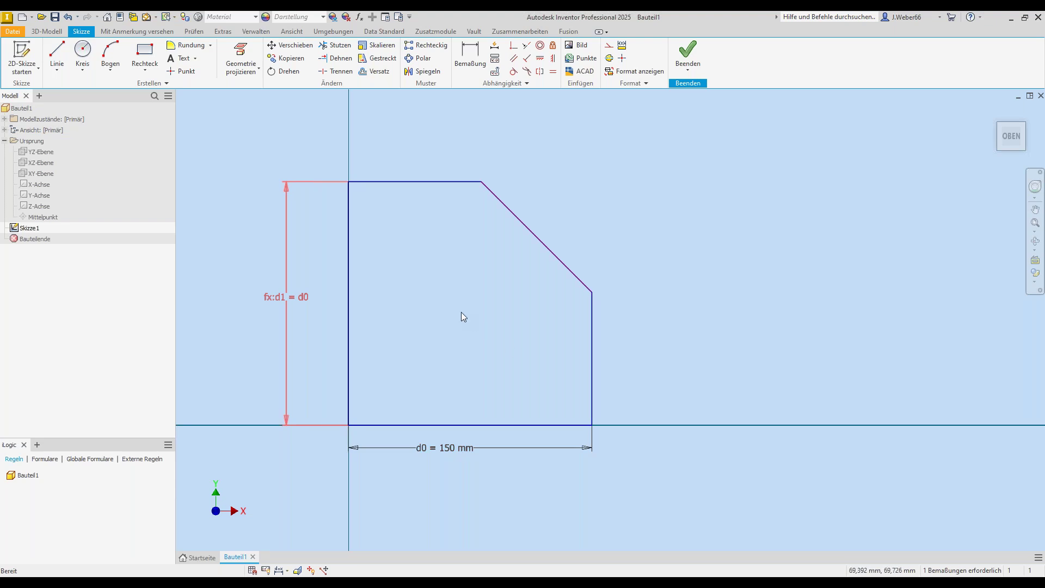
Dimension the right edge height as d0 / 3, then place a circle centre inside the plate
{"action": "left_click", "coordinate": [470, 54]}
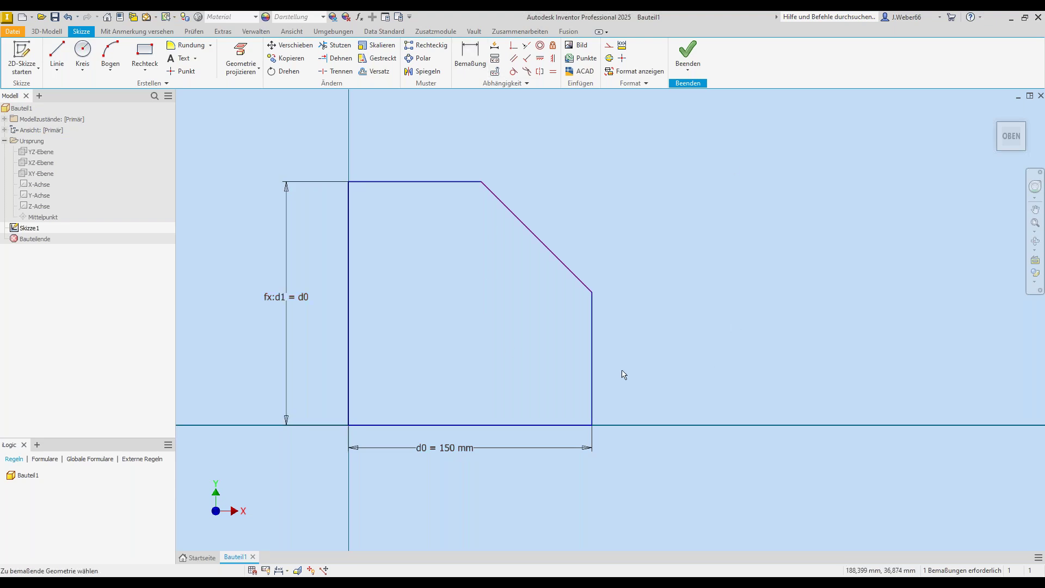
{"action": "left_click", "coordinate": [592, 377]}
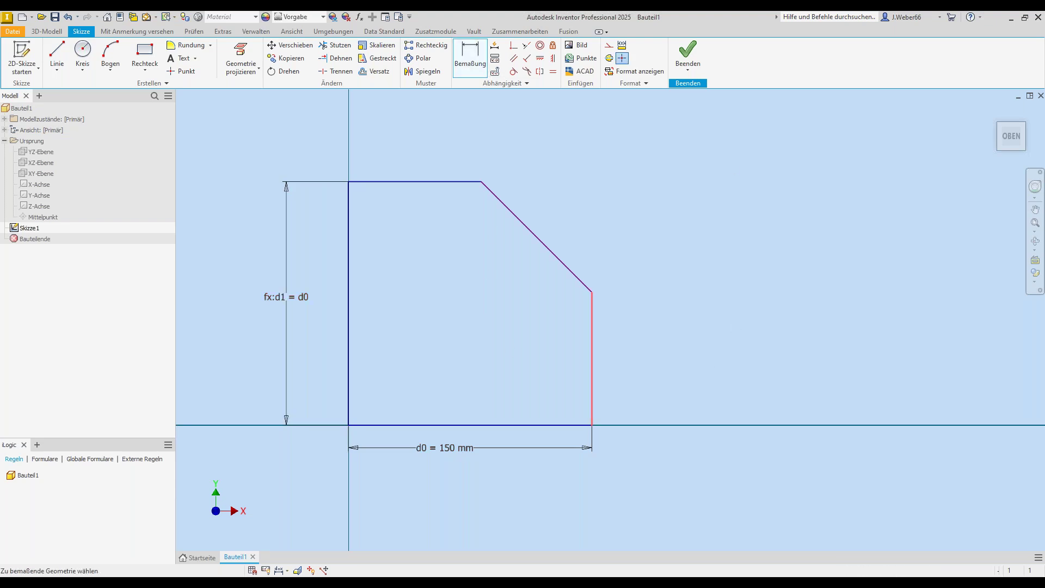
{"action": "left_click", "coordinate": [597, 510]}
{"action": "left_click", "coordinate": [462, 451]}
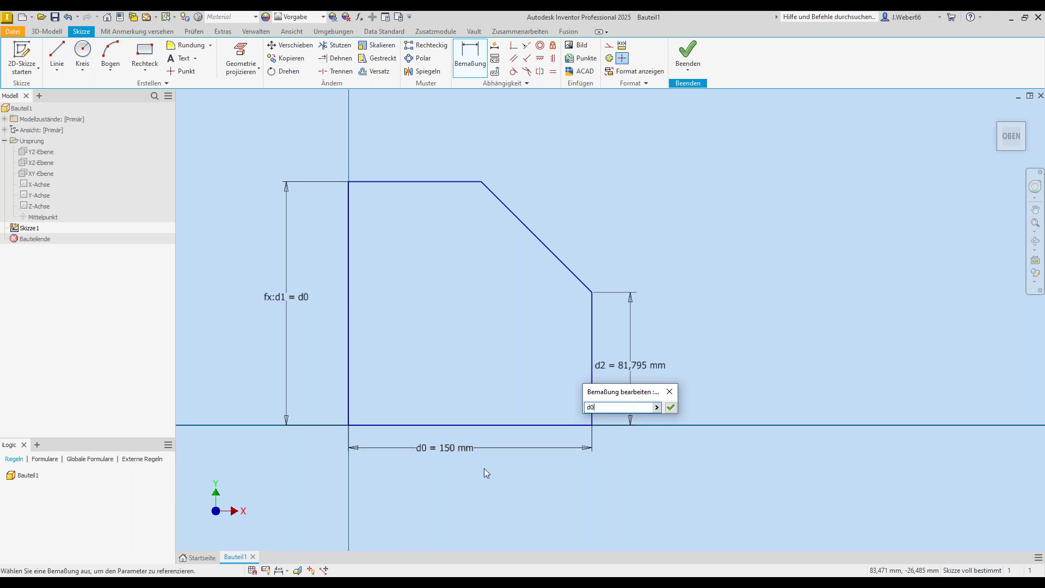
{"action": "type", "text": "/ 3"}
{"action": "key", "text": "Return"}
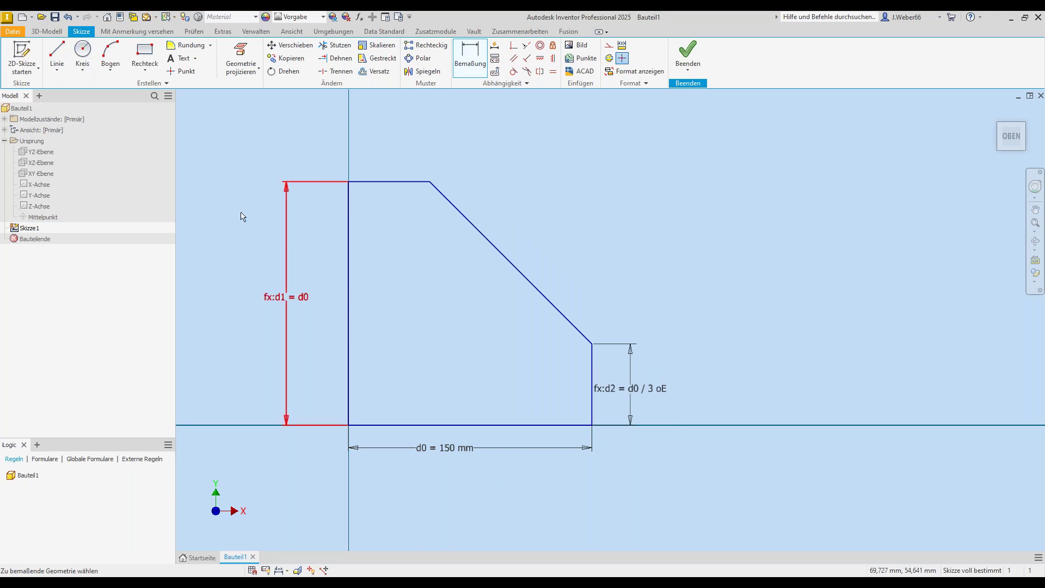
{"action": "left_click", "coordinate": [82, 57]}
{"action": "left_click", "coordinate": [414, 359]}
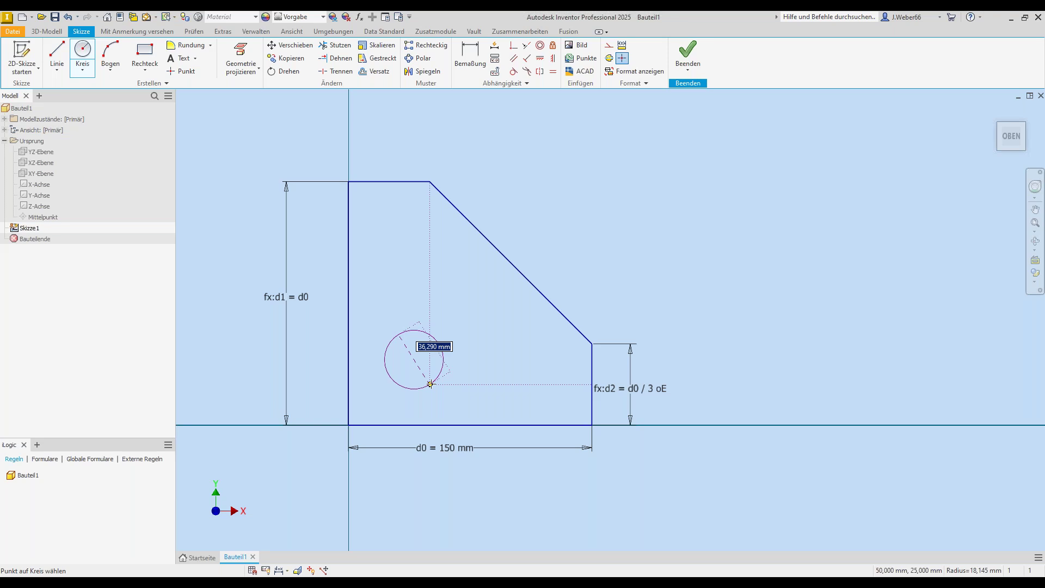
Give the hole circle a 40 mm diameter and nudge it within the plate
{"action": "type", "text": "40"}
{"action": "key", "text": "Return"}
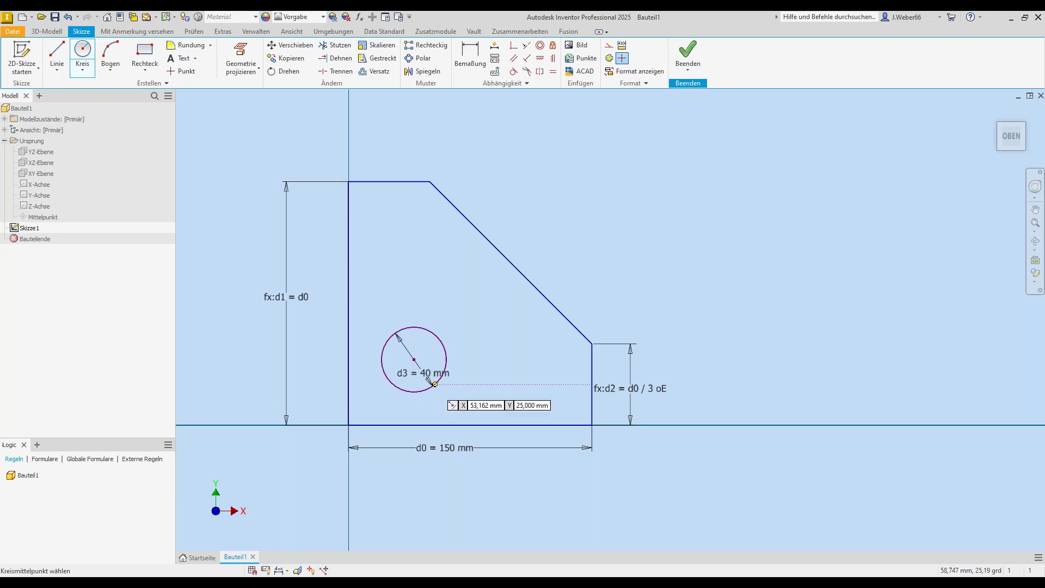
{"action": "right_click", "coordinate": [488, 316]}
{"action": "key", "text": "Escape"}
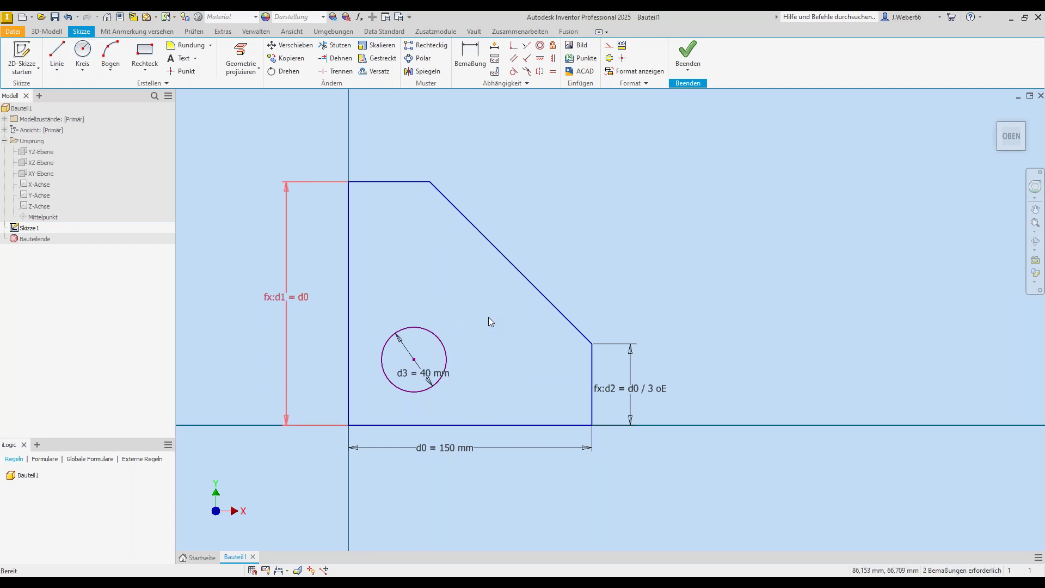
{"action": "middle_click_drag", "start_coordinate": [487, 315], "coordinate": [498, 312]}
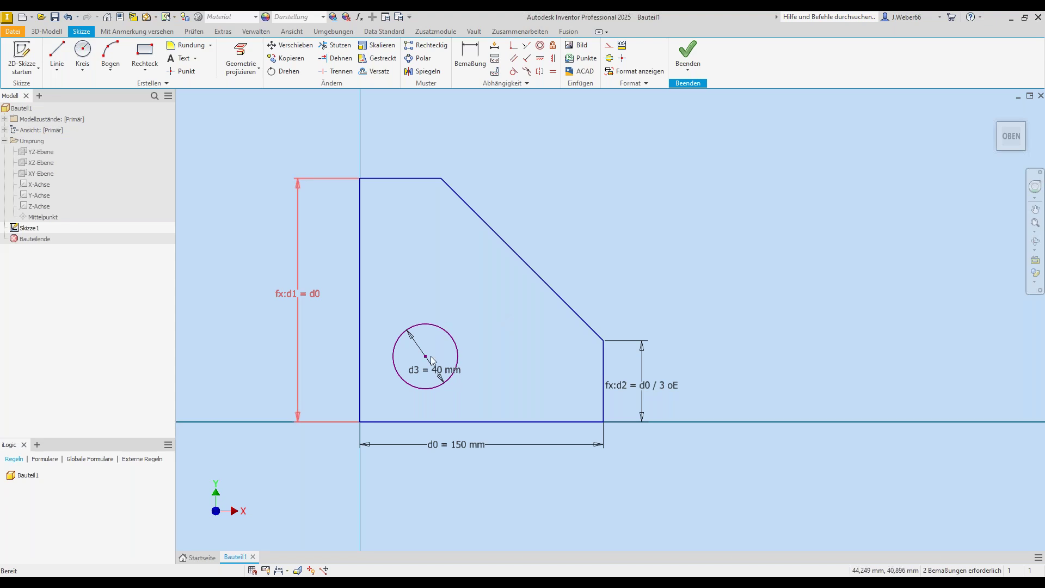
{"action": "left_click_drag", "start_coordinate": [425, 357], "coordinate": [425, 300]}
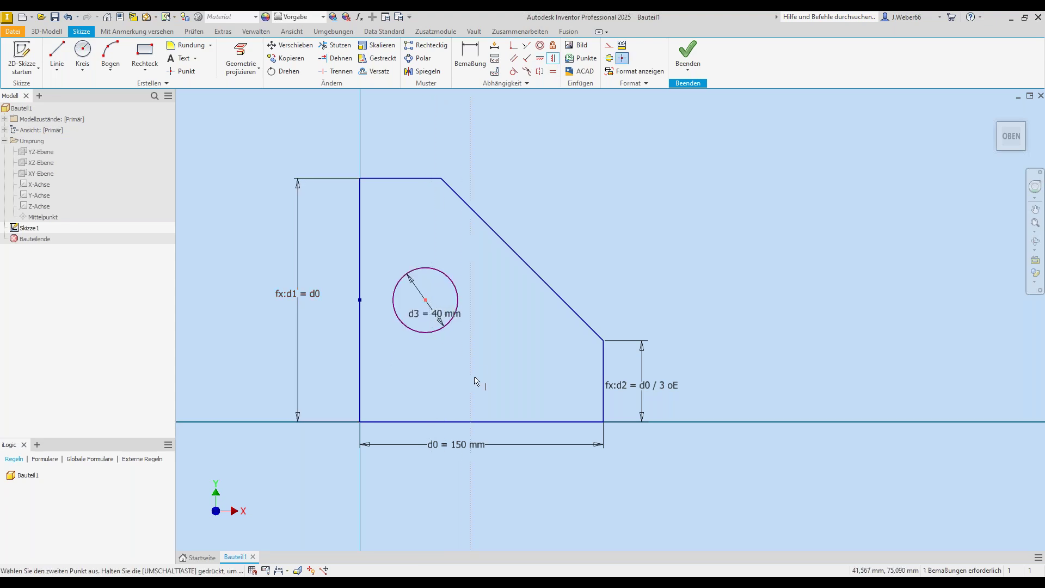
Vertically align the circle centre with the bottom edge's midpoint
{"action": "left_click", "coordinate": [481, 421]}
{"action": "right_click", "coordinate": [390, 352]}
{"action": "left_click", "coordinate": [420, 346]}
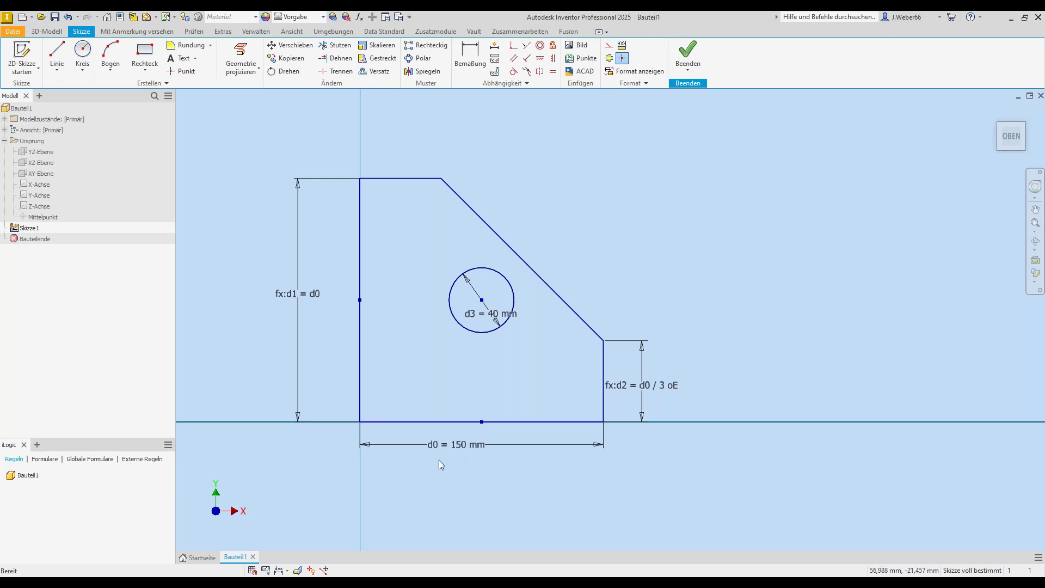
With Relax Mode on, drag the hole circle toward the plate's lower left
{"action": "left_click", "coordinate": [324, 570]}
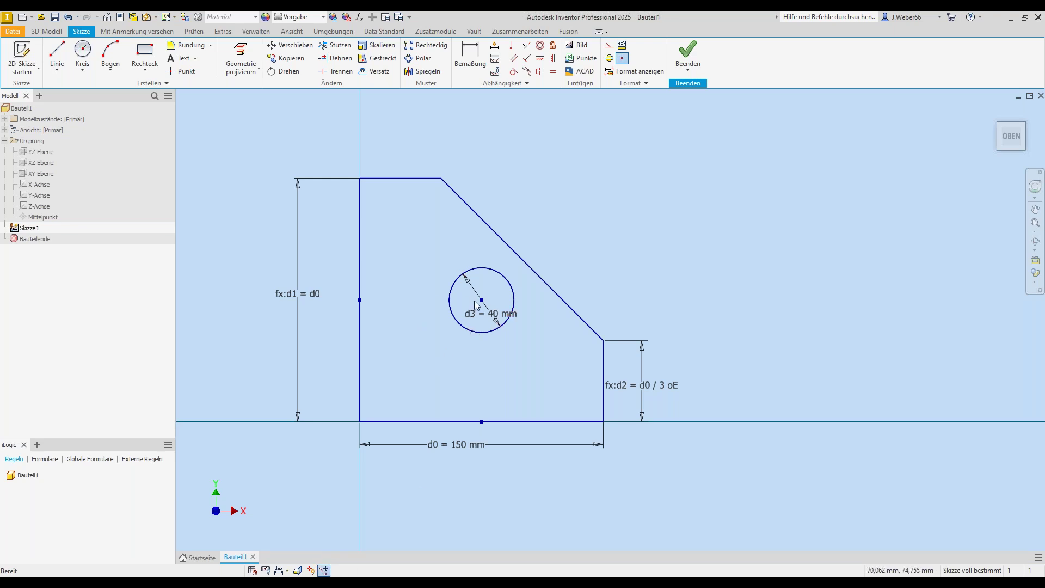
{"action": "mouse_move", "coordinate": [482, 300]}
{"action": "left_mouse_down", "text": "ctrl"}
{"action": "mouse_move", "coordinate": [448, 357]}
{"action": "mouse_move", "coordinate": [527, 340]}
{"action": "mouse_move", "coordinate": [426, 297]}
{"action": "mouse_move", "coordinate": [445, 345]}
{"action": "mouse_move", "coordinate": [401, 353]}
{"action": "mouse_move", "coordinate": [482, 366]}
{"action": "mouse_move", "coordinate": [429, 353]}
{"action": "left_mouse_up", "text": "ctrl"}
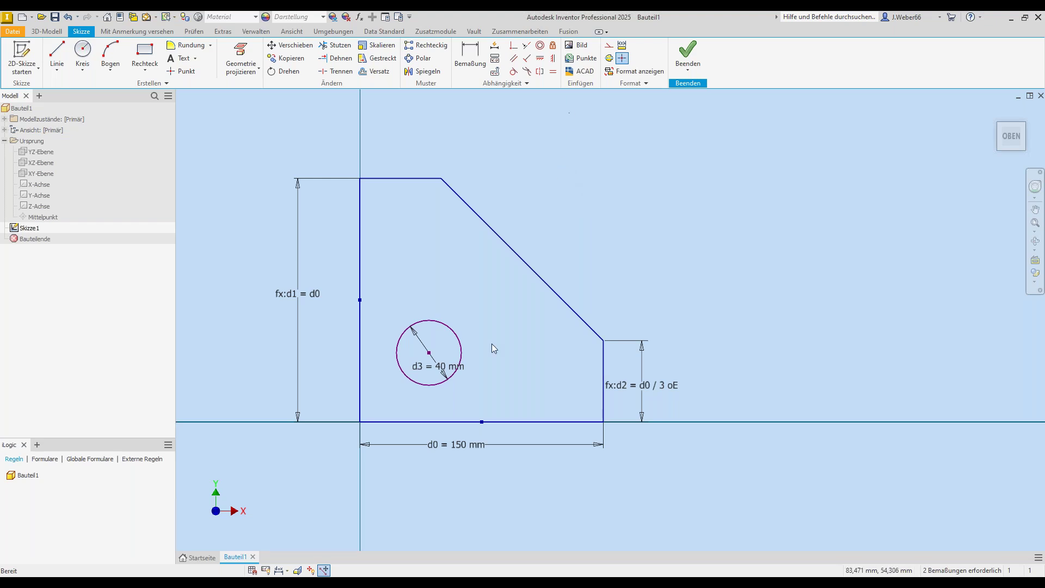
{"action": "left_click_drag", "start_coordinate": [430, 354], "coordinate": [482, 300]}
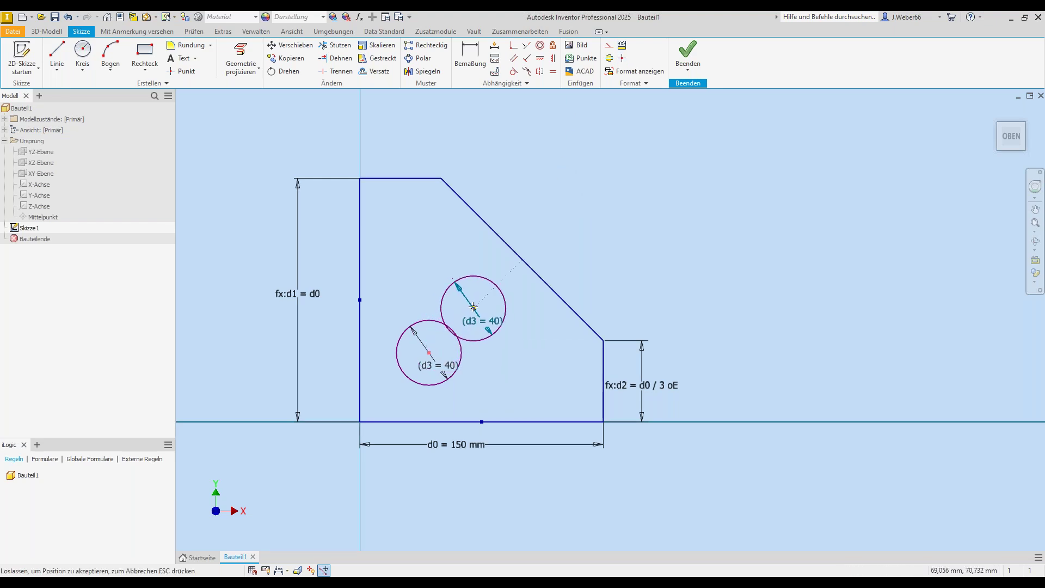
{"action": "left_click_drag", "start_coordinate": [482, 300], "coordinate": [482, 300]}
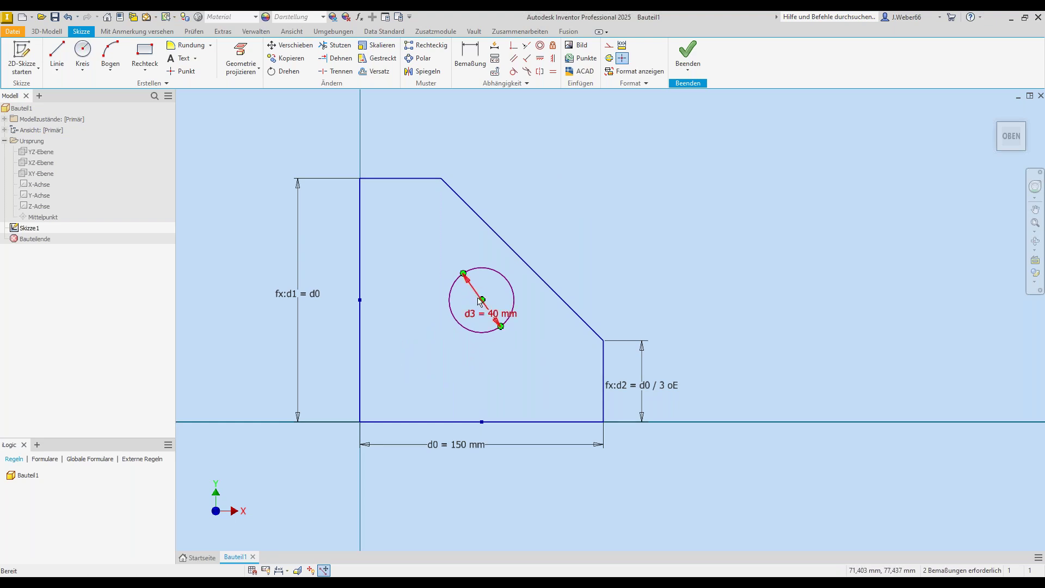
{"action": "left_click_drag", "start_coordinate": [482, 300], "coordinate": [426, 340]}
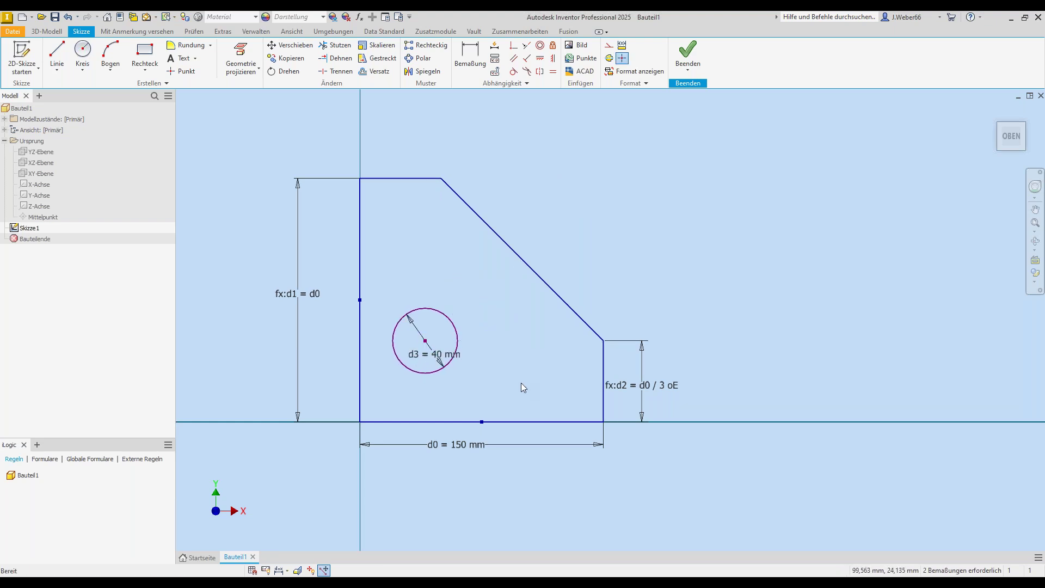
{"action": "left_click", "coordinate": [469, 64]}
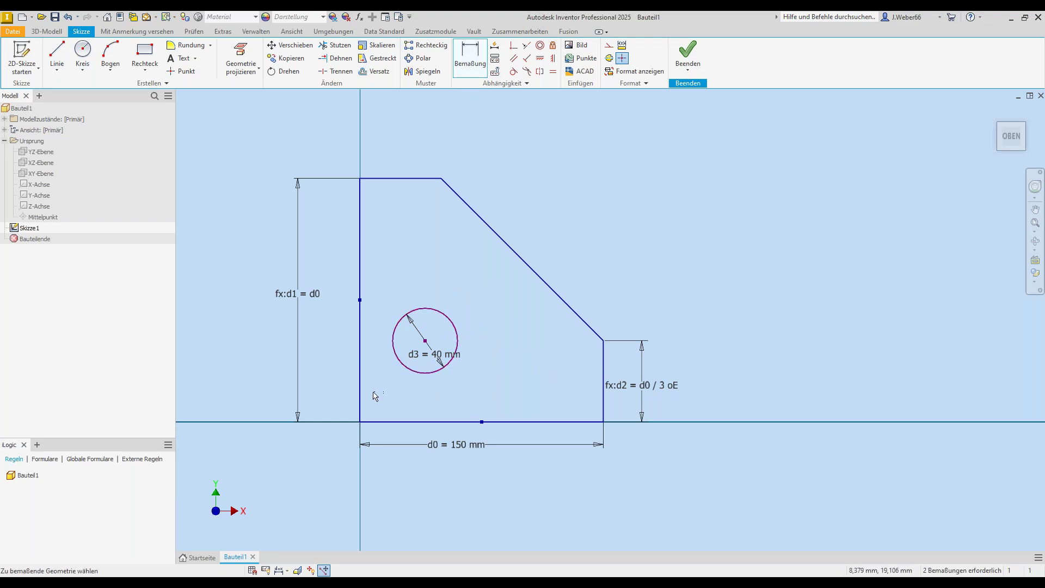
Dimension the hole centre 40 mm from the left edge and 50 mm from the bottom
{"action": "left_click", "coordinate": [360, 402]}
{"action": "left_click", "coordinate": [403, 364]}
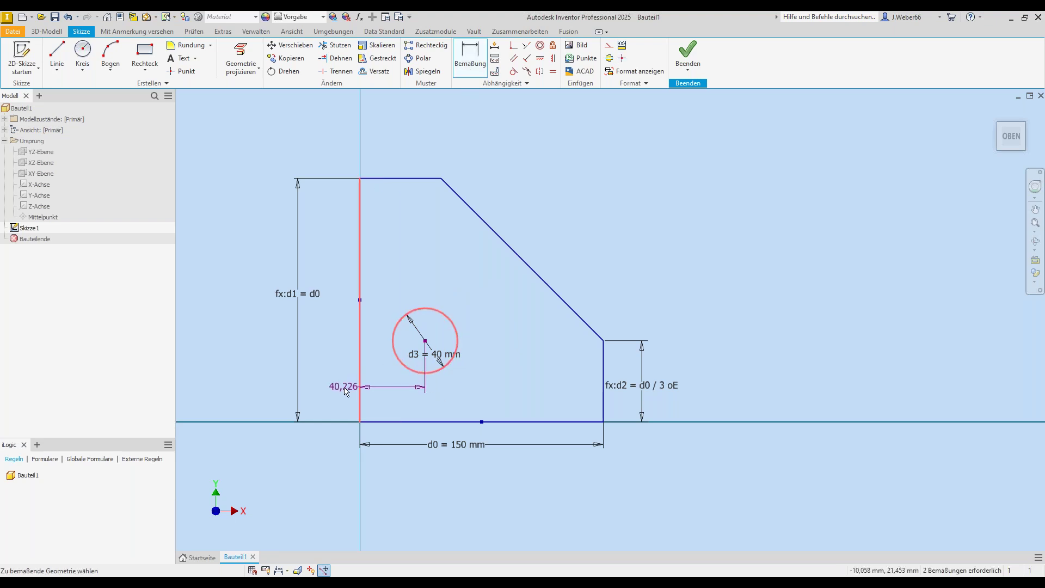
{"action": "left_click", "coordinate": [391, 436]}
{"action": "type", "text": "40"}
{"action": "key", "text": "Return"}
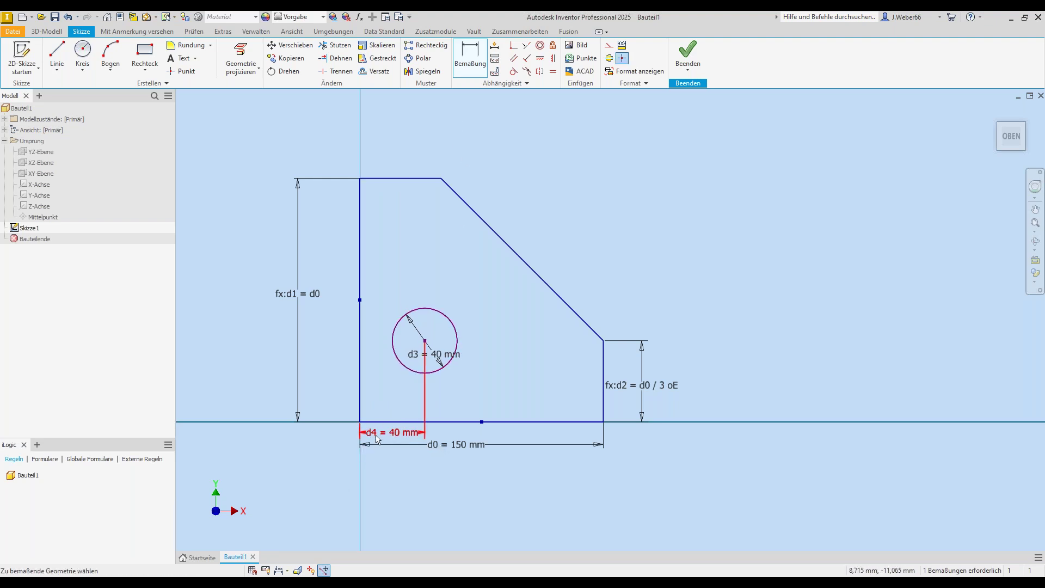
{"action": "left_click", "coordinate": [381, 422]}
{"action": "left_click", "coordinate": [408, 369]}
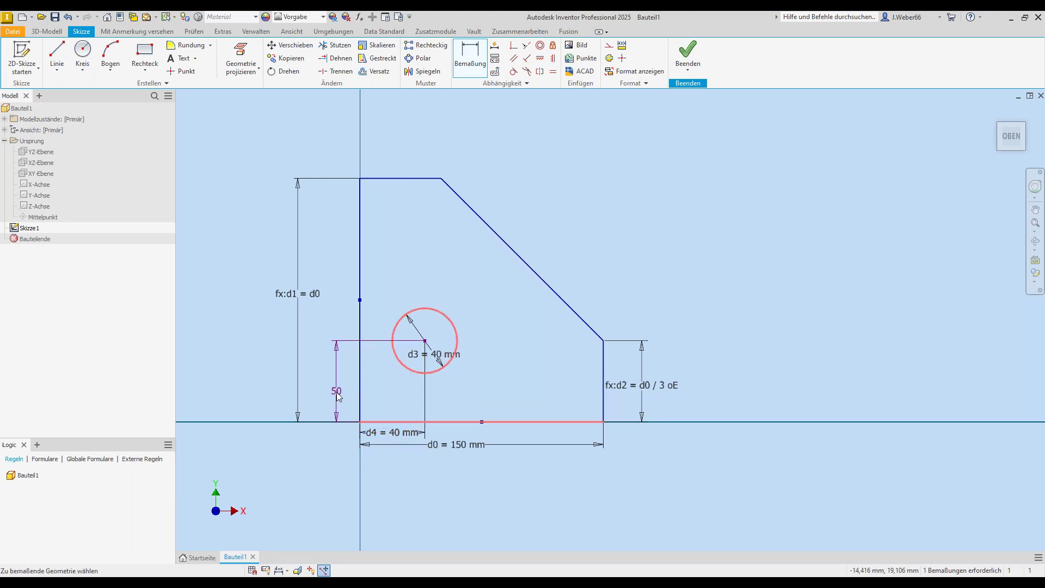
{"action": "left_click", "coordinate": [337, 394]}
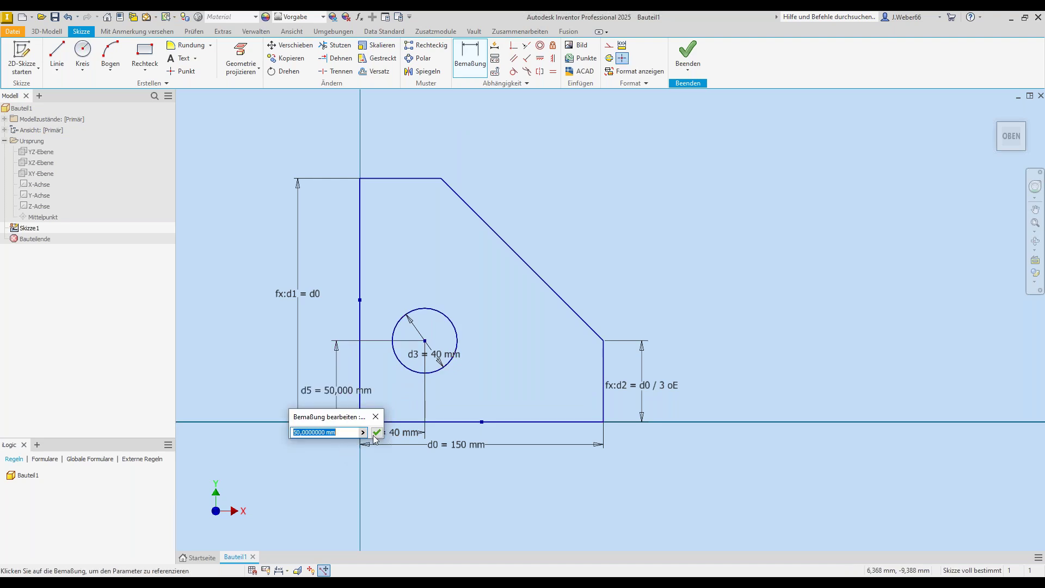
{"action": "left_click", "coordinate": [376, 432]}
Keep the 150 mm width and rearrange the width, d4, d5 and d2 labels
{"action": "left_click", "coordinate": [464, 447]}
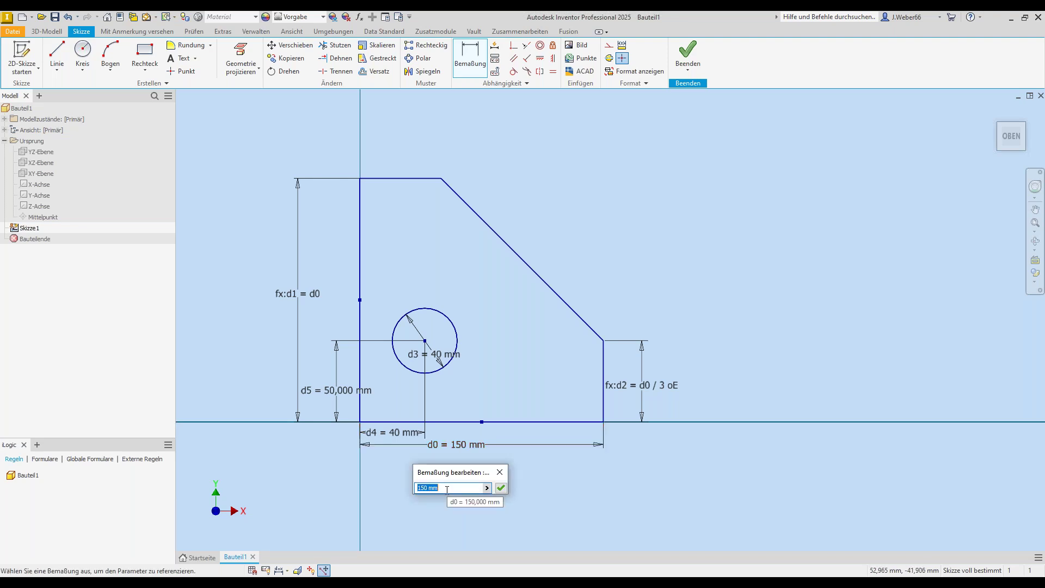
{"action": "left_click", "coordinate": [501, 488]}
{"action": "left_click_drag", "start_coordinate": [460, 445], "coordinate": [451, 492]}
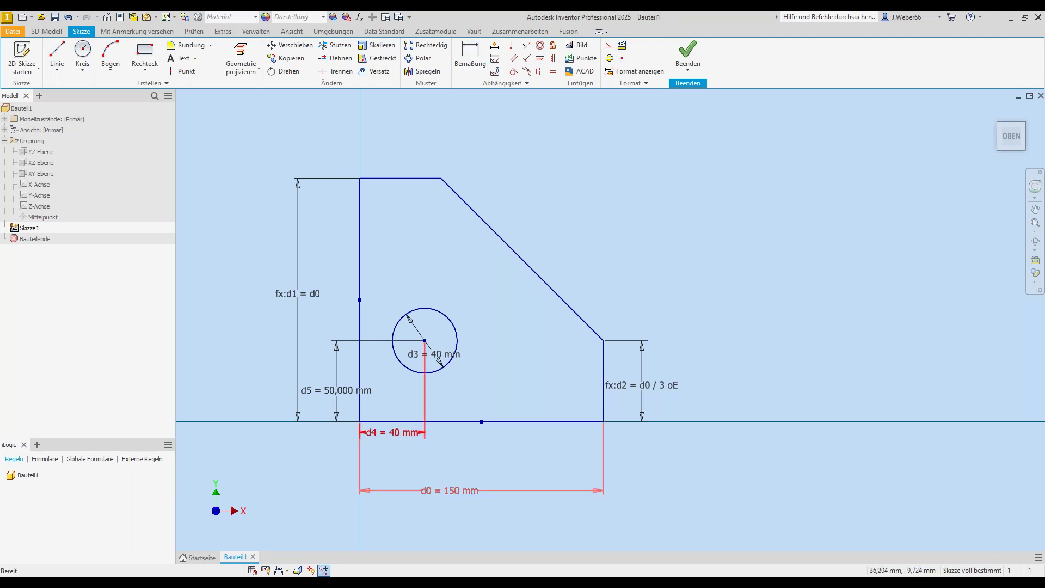
{"action": "left_click_drag", "start_coordinate": [393, 434], "coordinate": [393, 462]}
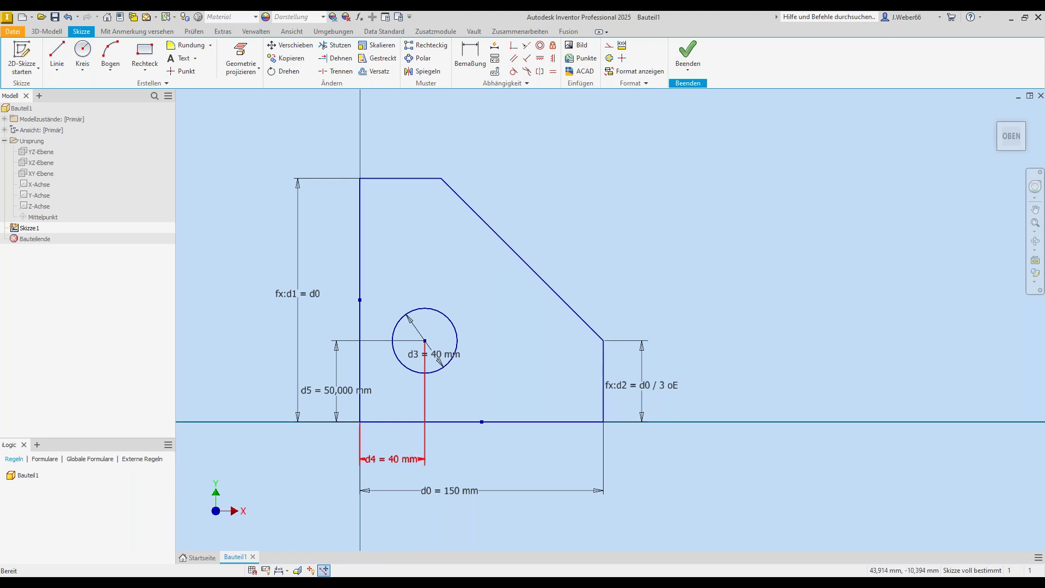
{"action": "left_click_drag", "start_coordinate": [339, 394], "coordinate": [331, 375]}
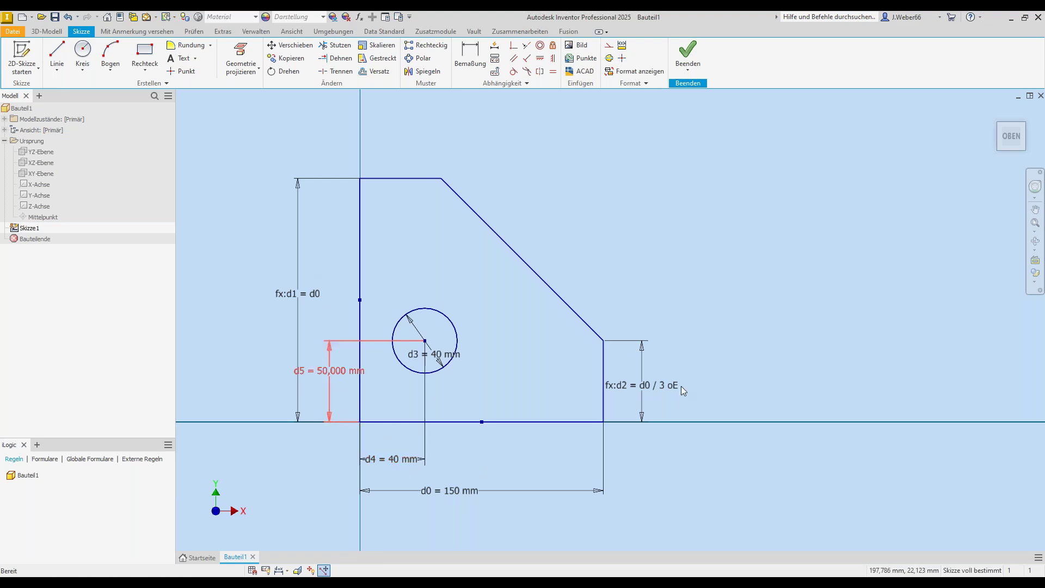
{"action": "left_click_drag", "start_coordinate": [675, 385], "coordinate": [681, 384]}
{"action": "left_click", "coordinate": [634, 198]}
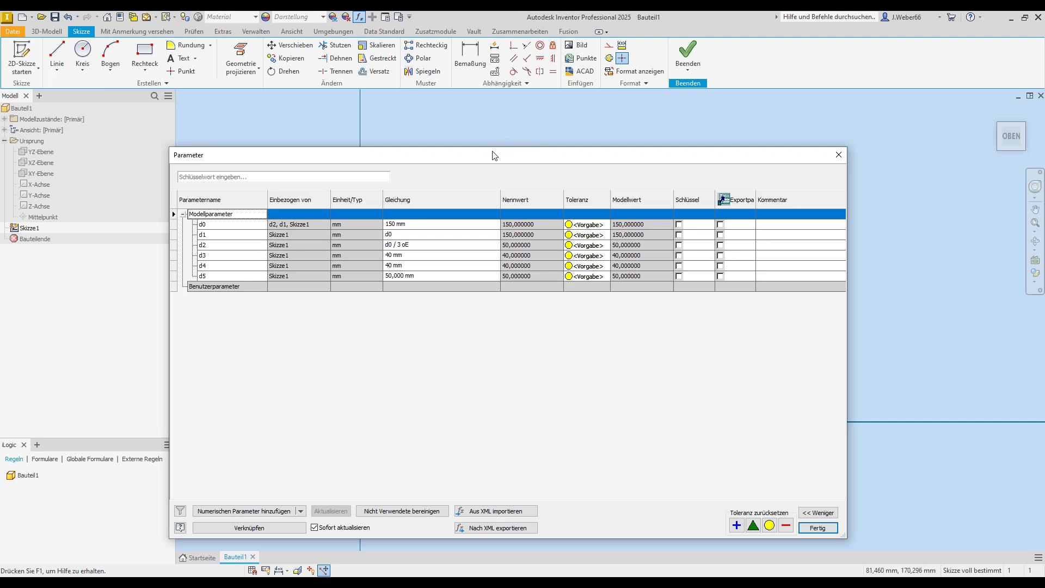
Reposition and shorten the Parameter dialog to reveal the sketch
{"action": "mouse_move", "coordinate": [499, 155]}
{"action": "left_mouse_down"}
{"action": "mouse_move", "coordinate": [633, 133]}
{"action": "mouse_move", "coordinate": [585, 53]}
{"action": "left_mouse_up"}
{"action": "left_click_drag", "start_coordinate": [651, 439], "coordinate": [654, 358]}
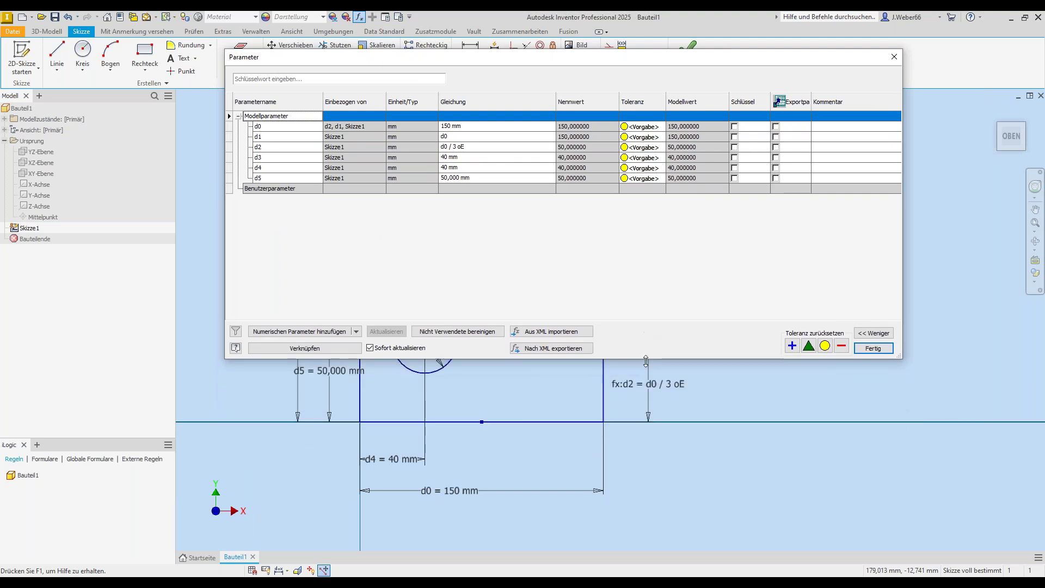
Rename parameter d0 to 'laenge' in the parameter table
{"action": "left_click", "coordinate": [282, 131]}
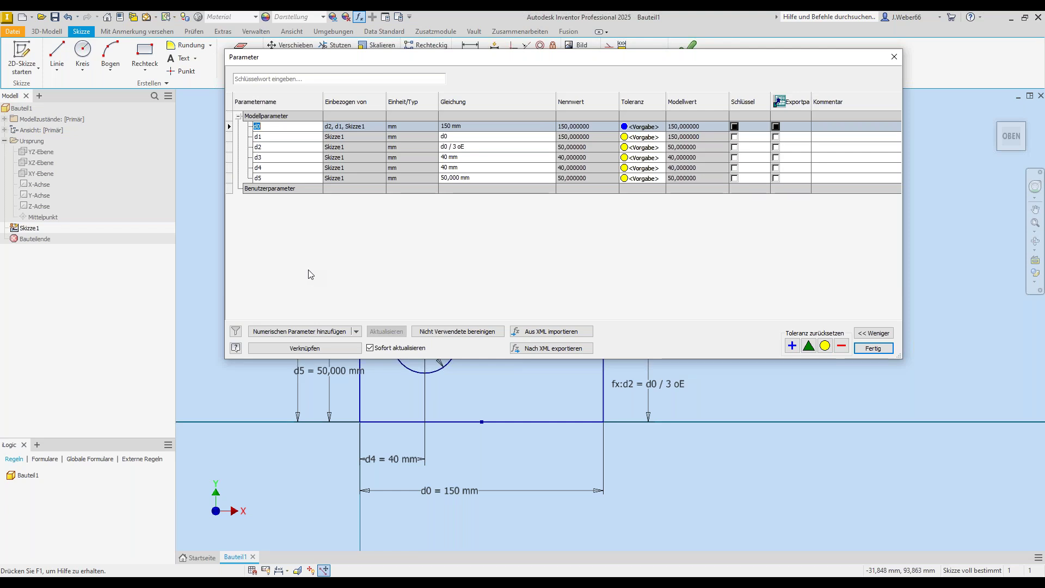
{"action": "type", "text": "laenge"}
{"action": "key", "text": "Return"}
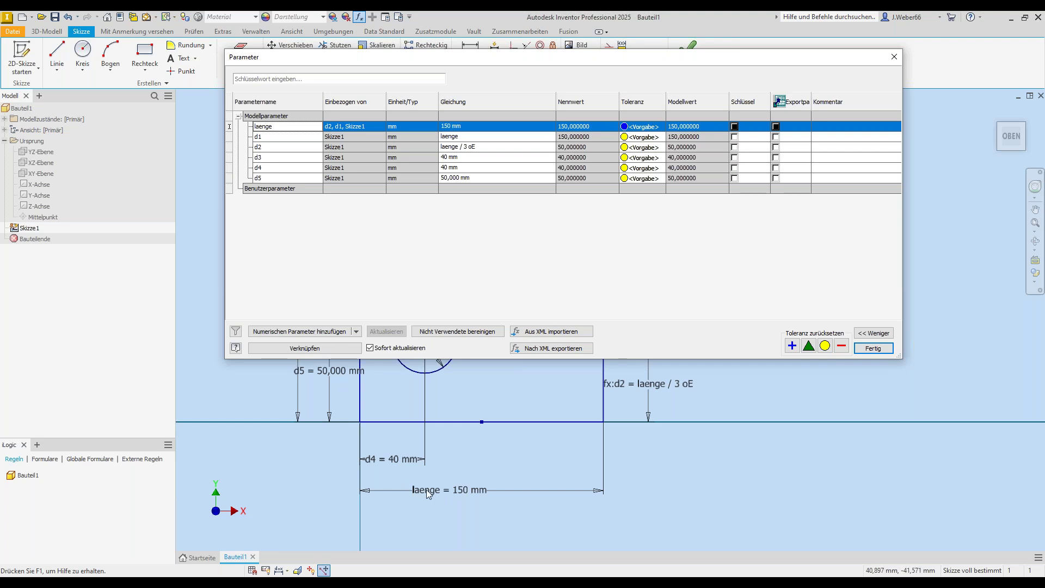
{"action": "left_click_drag", "start_coordinate": [482, 63], "coordinate": [602, 80]}
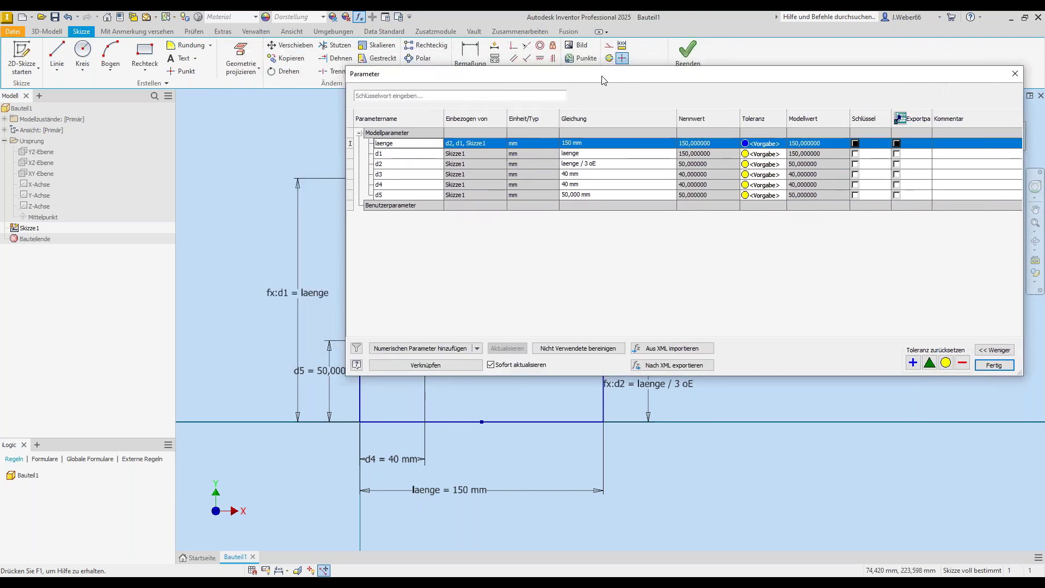
{"action": "left_click_drag", "start_coordinate": [602, 80], "coordinate": [474, 66]}
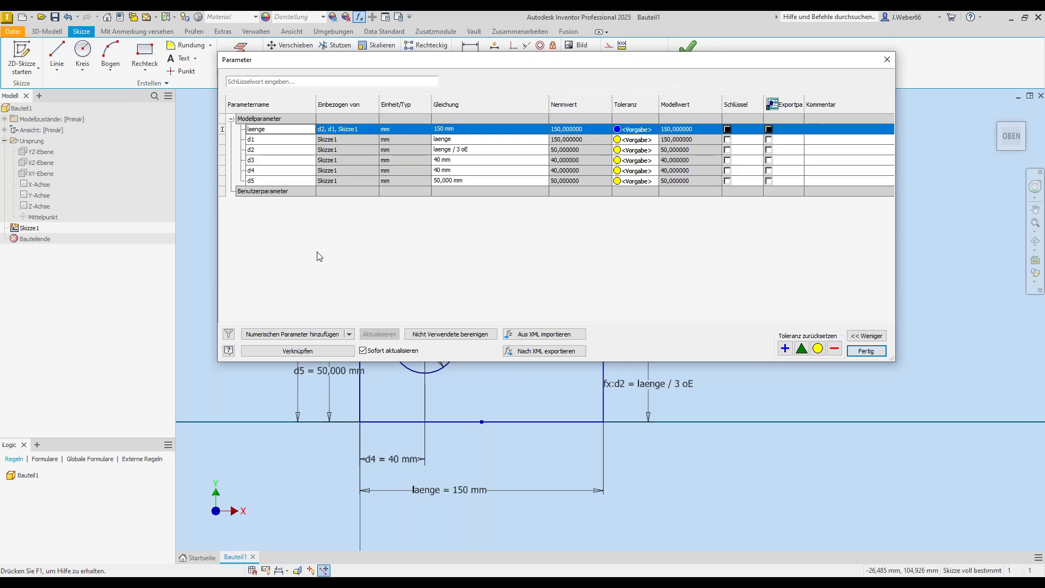
Create a numeric user parameter 'bohrung' with value 40 mm
{"action": "left_click", "coordinate": [304, 335]}
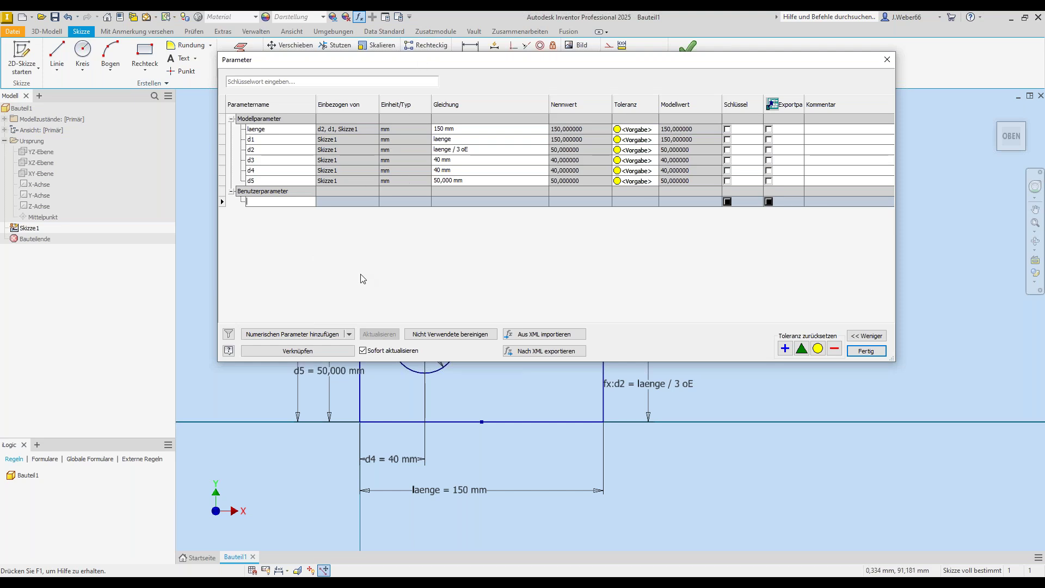
{"action": "type", "text": "bohrung"}
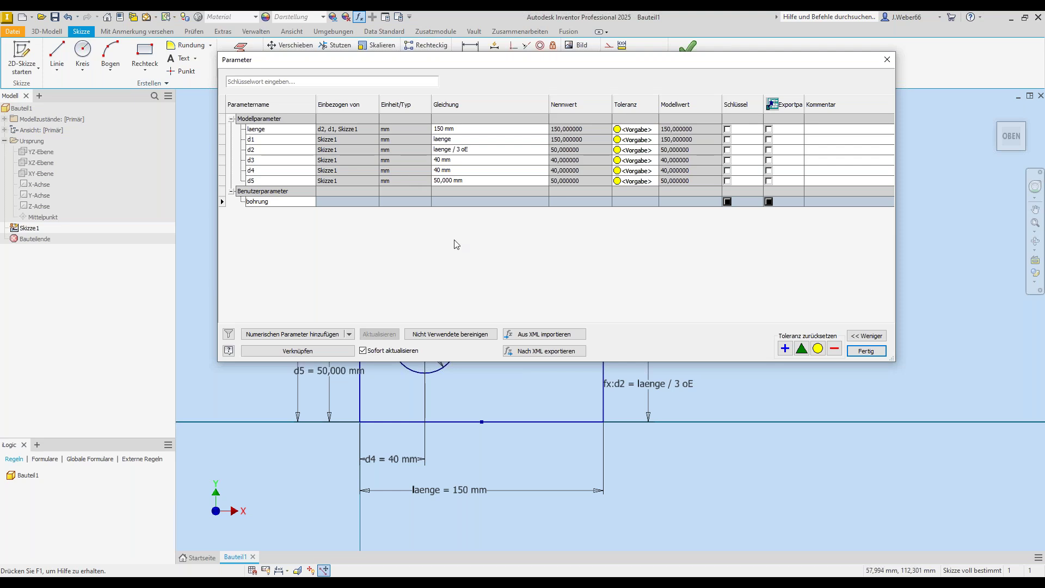
{"action": "key", "text": "Tab"}
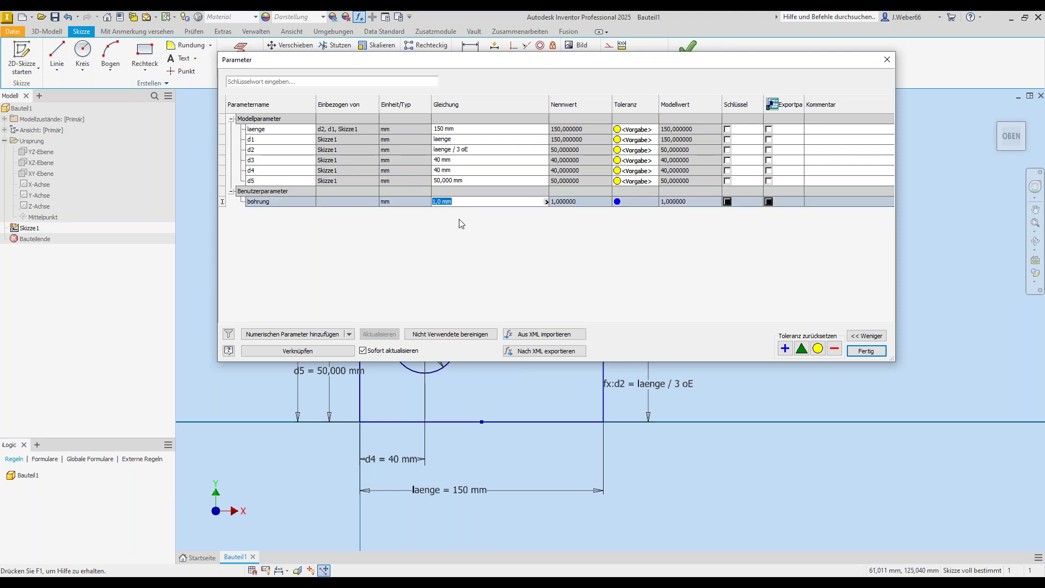
{"action": "type", "text": "4"}
{"action": "type", "text": "0"}
{"action": "key", "text": "Return"}
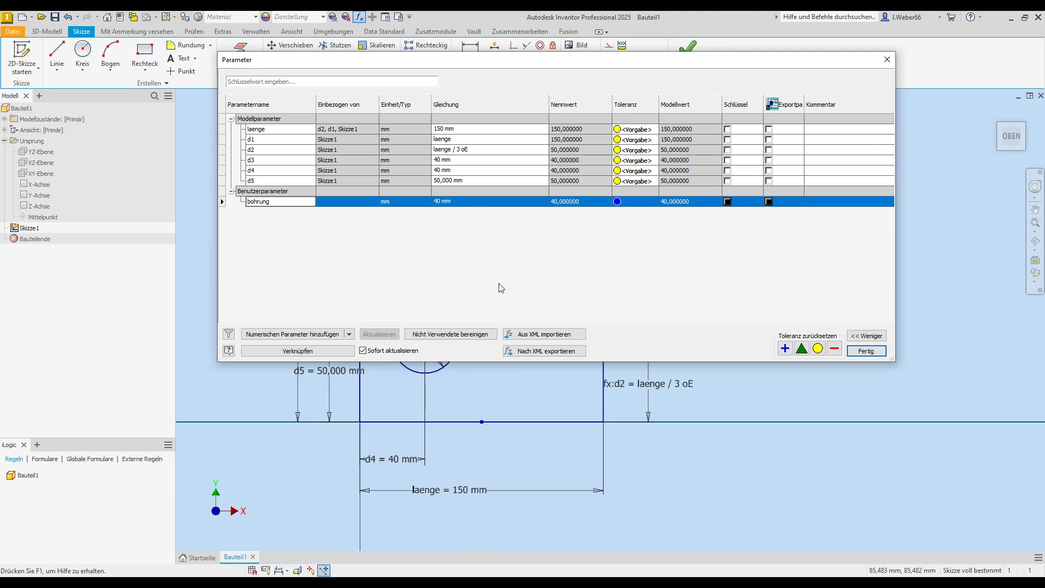
{"action": "mouse_move", "coordinate": [520, 62]}
{"action": "left_mouse_down"}
{"action": "mouse_move", "coordinate": [755, 368]}
{"action": "mouse_move", "coordinate": [499, 33]}
{"action": "left_mouse_up"}
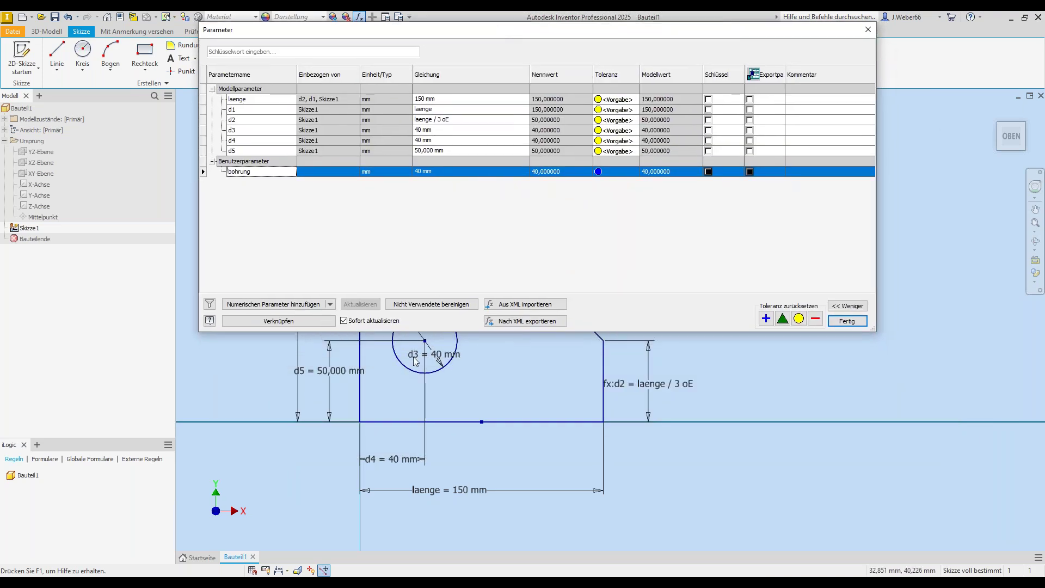
Set the hole diameter d3's equation to bohrung
{"action": "left_click", "coordinate": [443, 133]}
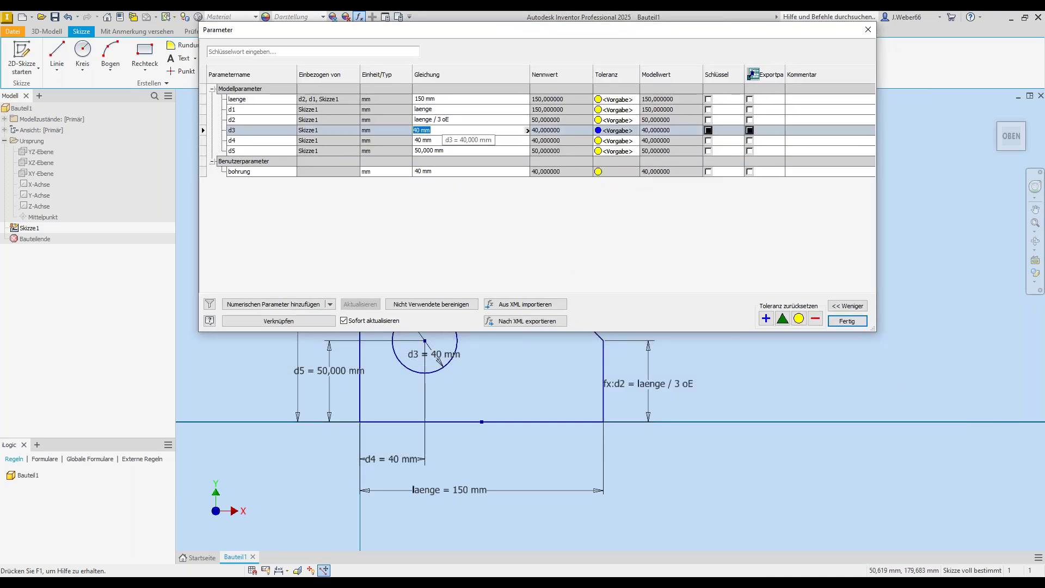
{"action": "type", "text": "bohrung"}
{"action": "left_click", "coordinate": [454, 210]}
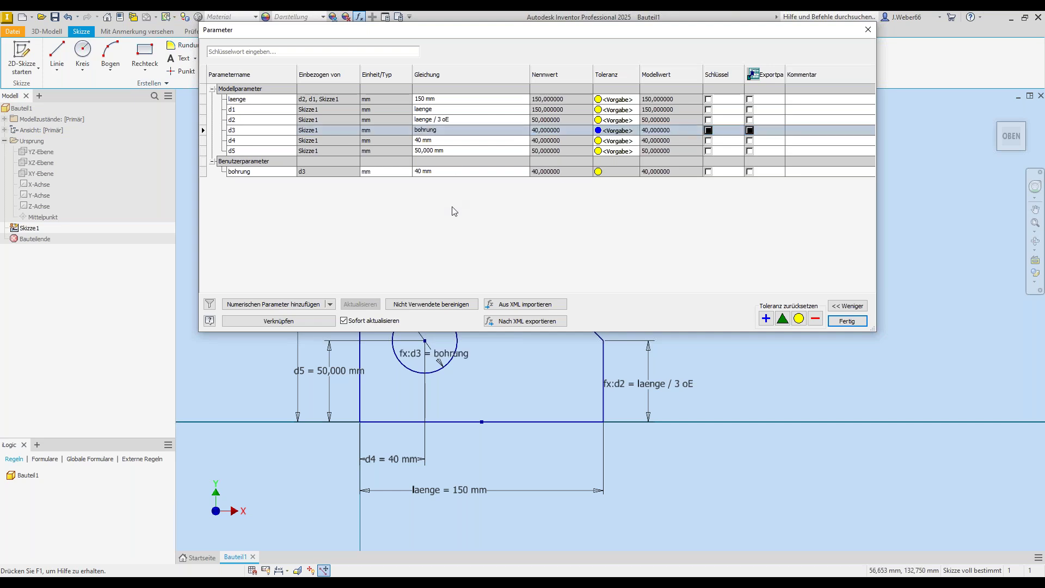
Give bohrung a multi-value list of 35, 40 and 45
{"action": "right_click", "coordinate": [446, 174]}
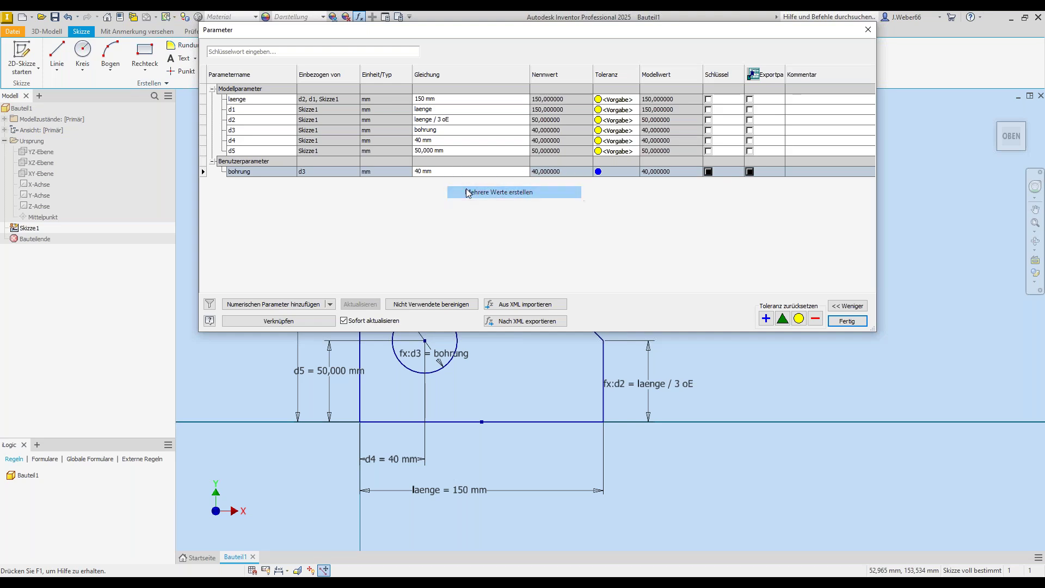
{"action": "left_click", "coordinate": [492, 192]}
{"action": "left_click", "coordinate": [497, 304]}
{"action": "left_click", "coordinate": [604, 291]}
{"action": "triple_click", "coordinate": [460, 232]}
{"action": "key", "text": "BackSpace"}
{"action": "type", "text": "30 "}
{"action": "type", "text": "40"}
{"action": "key", "text": "Return"}
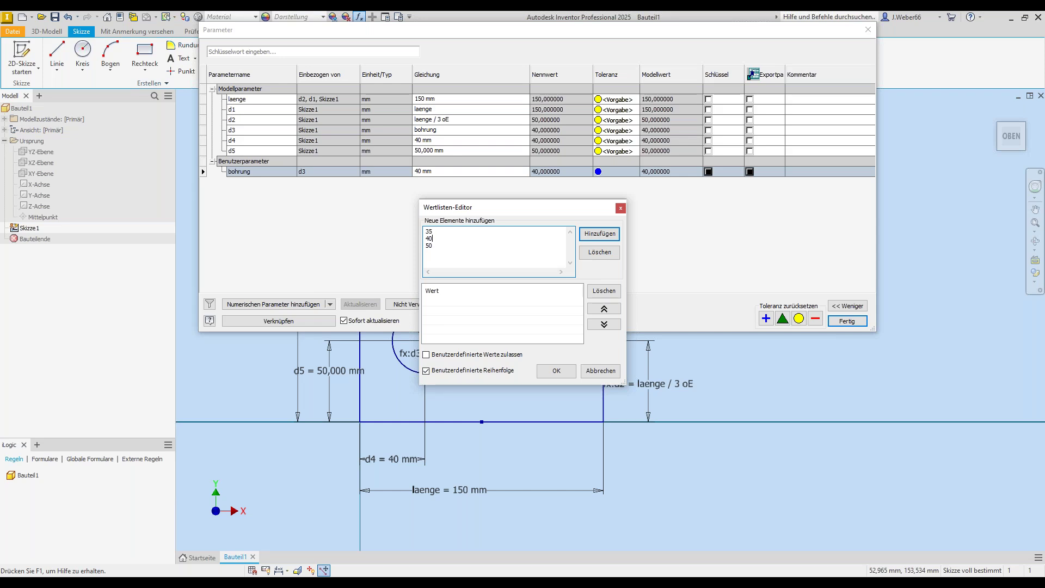
{"action": "key", "text": "BackSpace"}
{"action": "type", "text": "45"}
{"action": "left_click", "coordinate": [599, 234]}
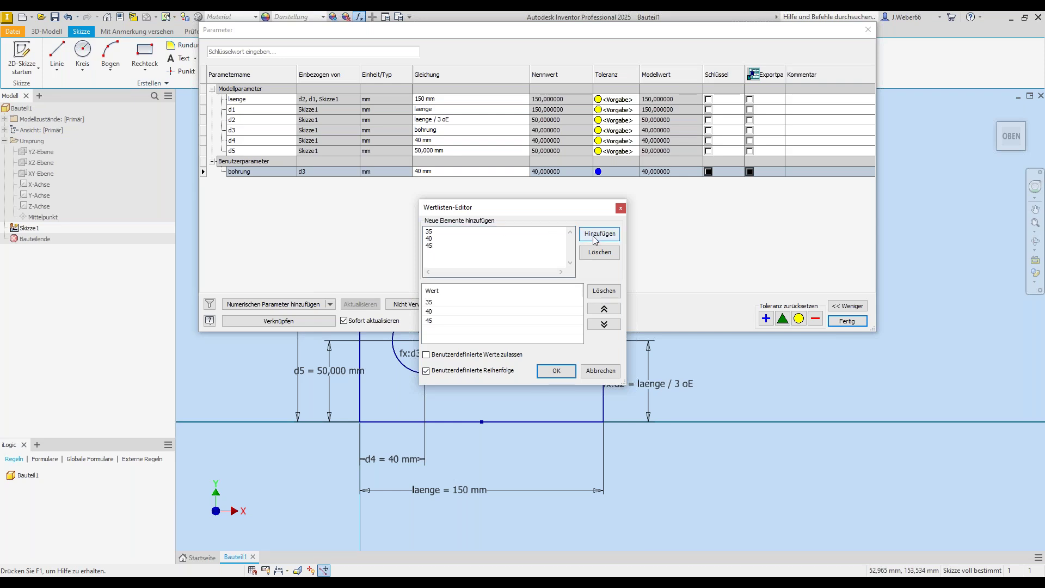
{"action": "left_click", "coordinate": [562, 376]}
{"action": "left_click_drag", "start_coordinate": [533, 331], "coordinate": [533, 274]}
Try bohrung at 35 and 45, reset it to 40 mm, and close the table
{"action": "left_click", "coordinate": [524, 171]}
{"action": "left_click", "coordinate": [524, 188]}
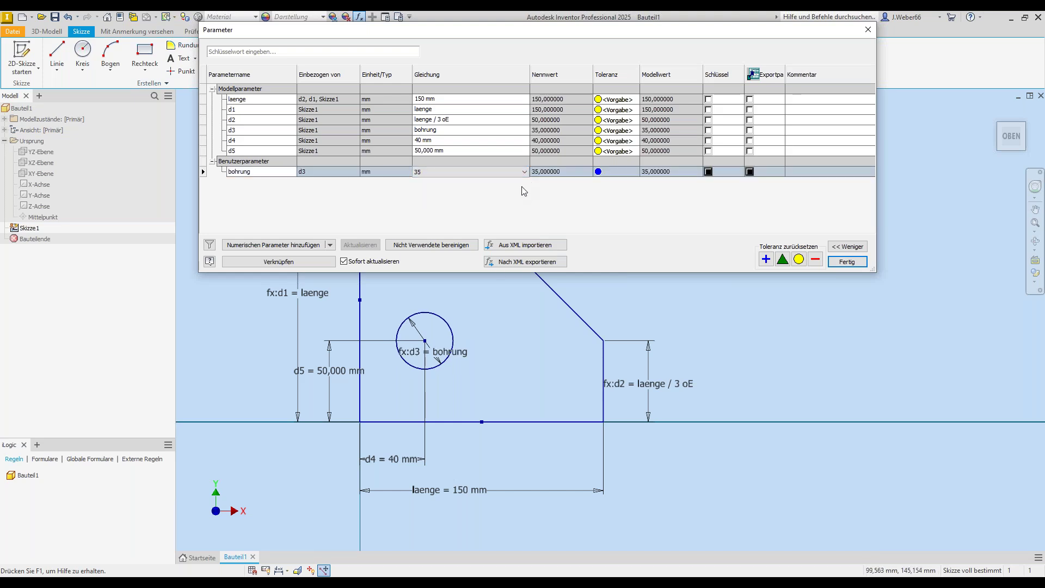
{"action": "left_click", "coordinate": [520, 195]}
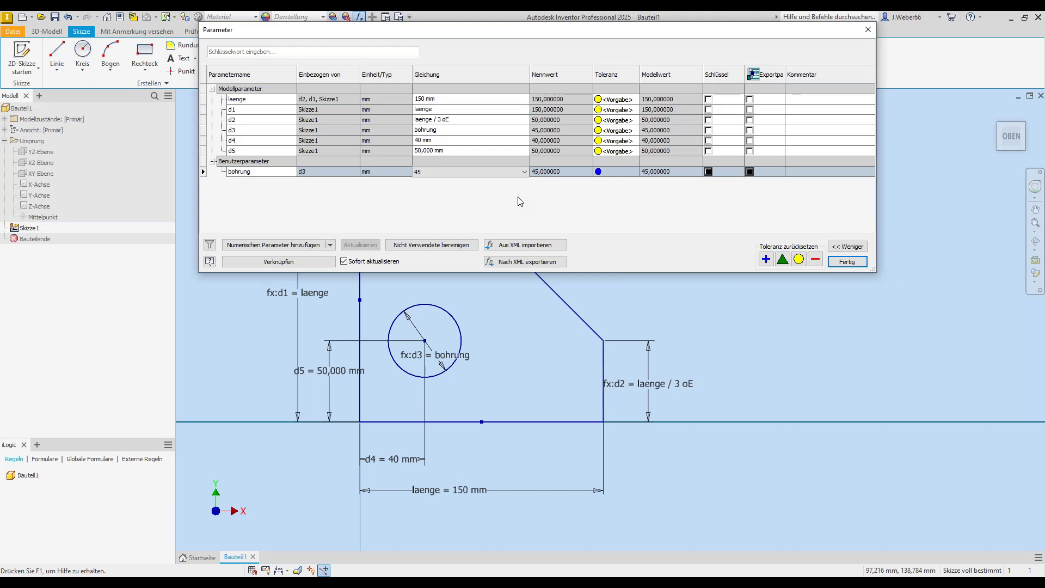
{"action": "left_click", "coordinate": [525, 172]}
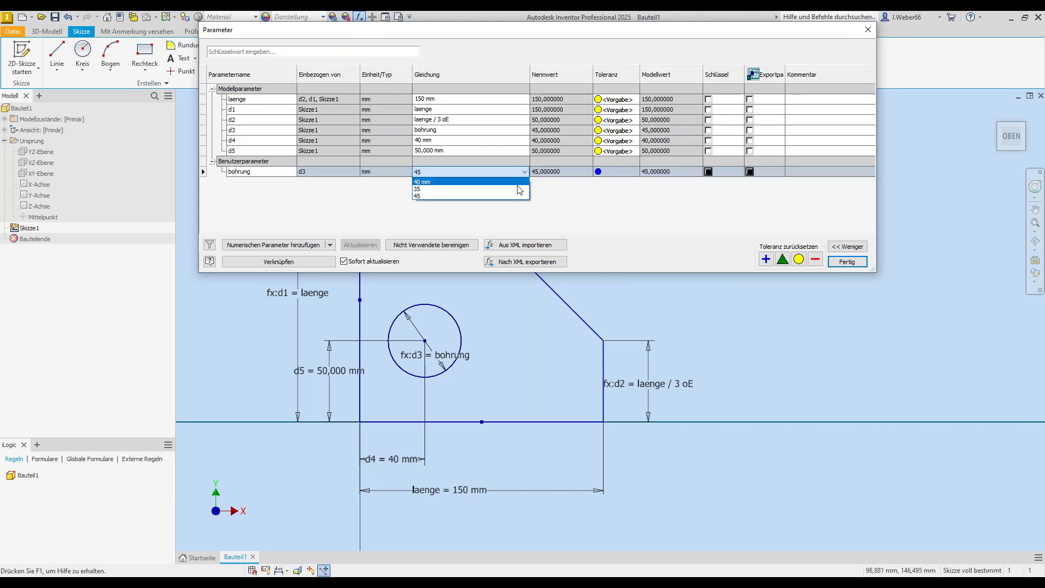
{"action": "left_click", "coordinate": [516, 183]}
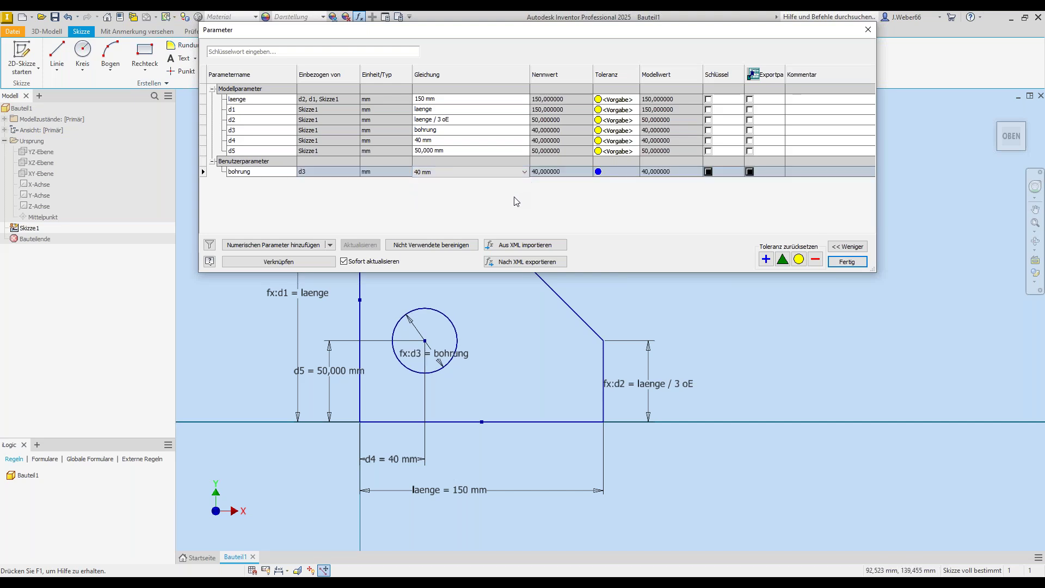
{"action": "left_click", "coordinate": [847, 261]}
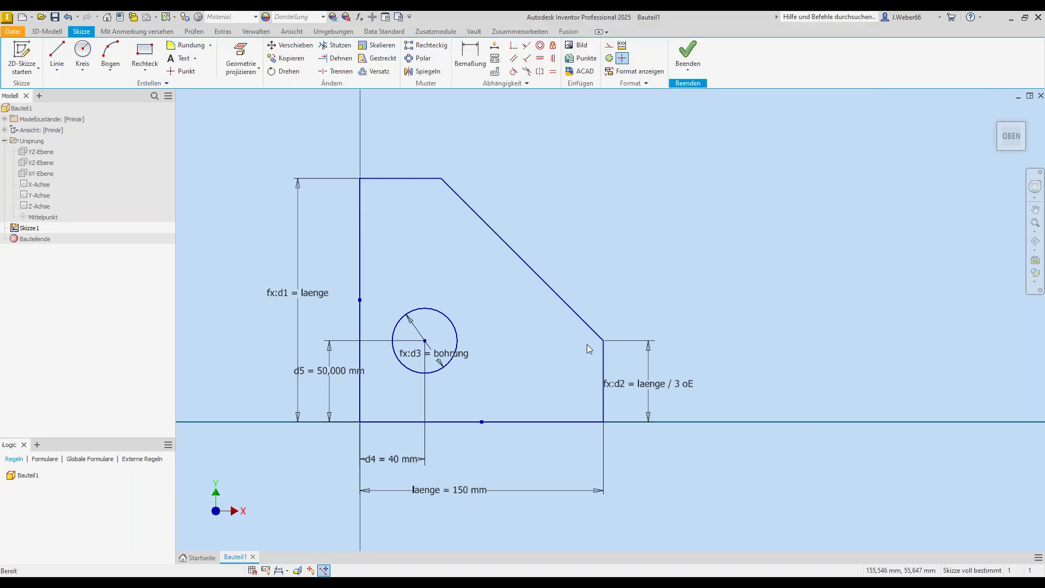
{"action": "middle_click_drag", "start_coordinate": [556, 357], "coordinate": [563, 334]}
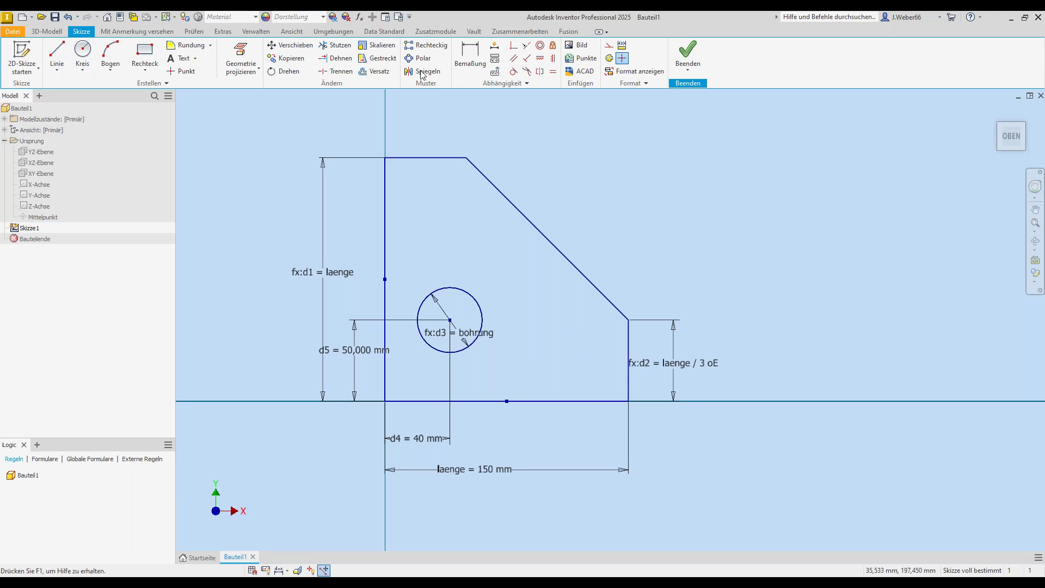
Give parameter d1 a symmetric tolerance of 0,1 and close the parameter table
{"action": "left_click", "coordinate": [360, 17]}
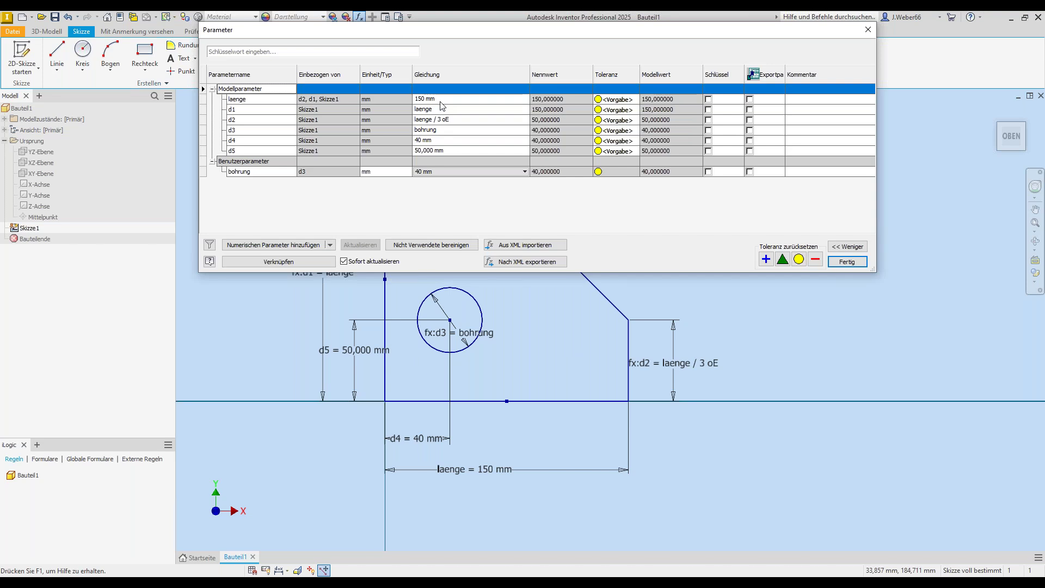
{"action": "mouse_move", "coordinate": [446, 109]}
{"action": "left_click", "coordinate": [544, 109]}
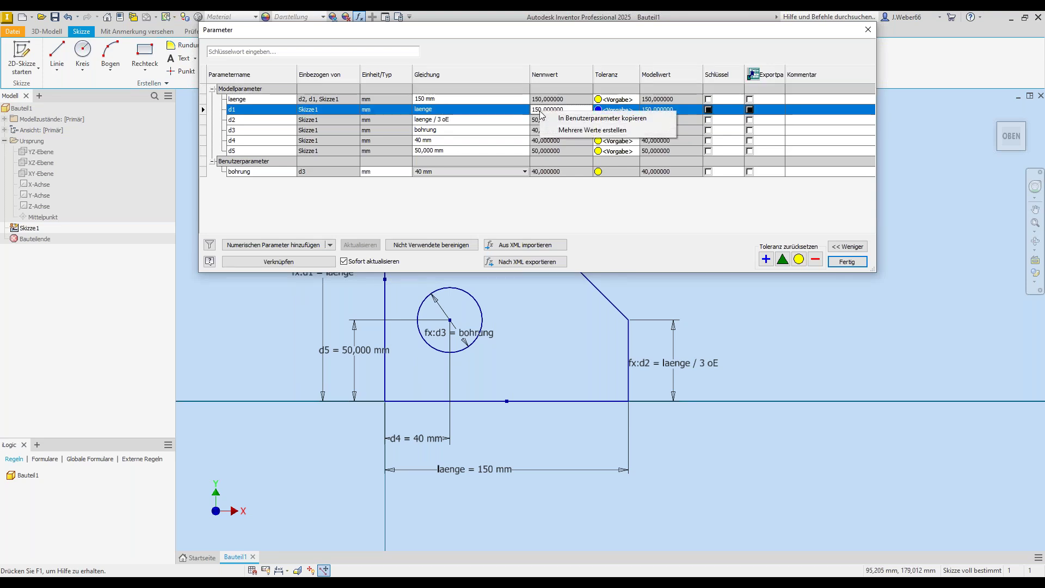
{"action": "left_click", "coordinate": [620, 111]}
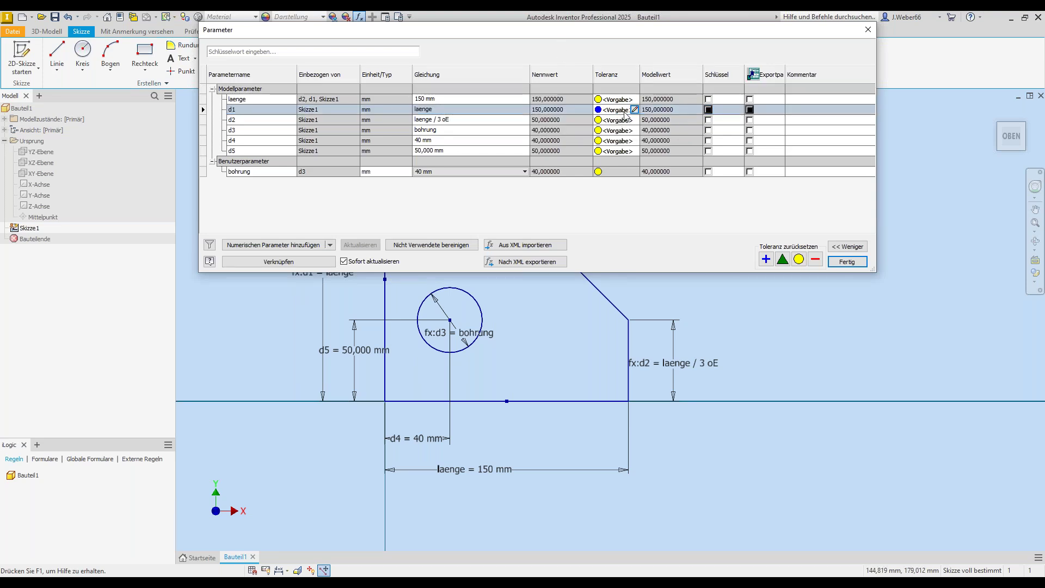
{"action": "left_click", "coordinate": [634, 109]}
{"action": "left_click", "coordinate": [606, 243]}
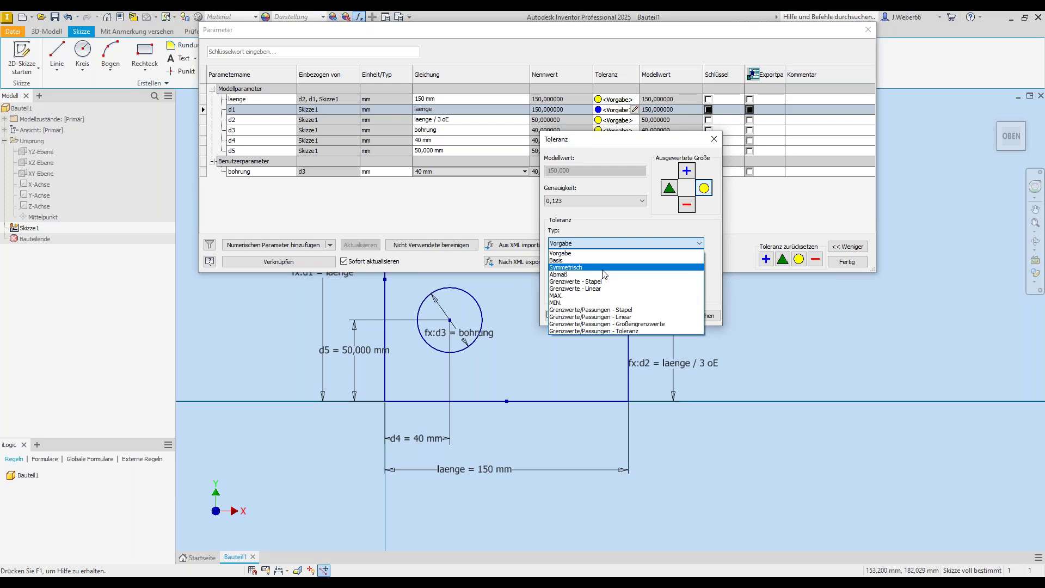
{"action": "left_click", "coordinate": [604, 268]}
{"action": "left_click", "coordinate": [572, 267]}
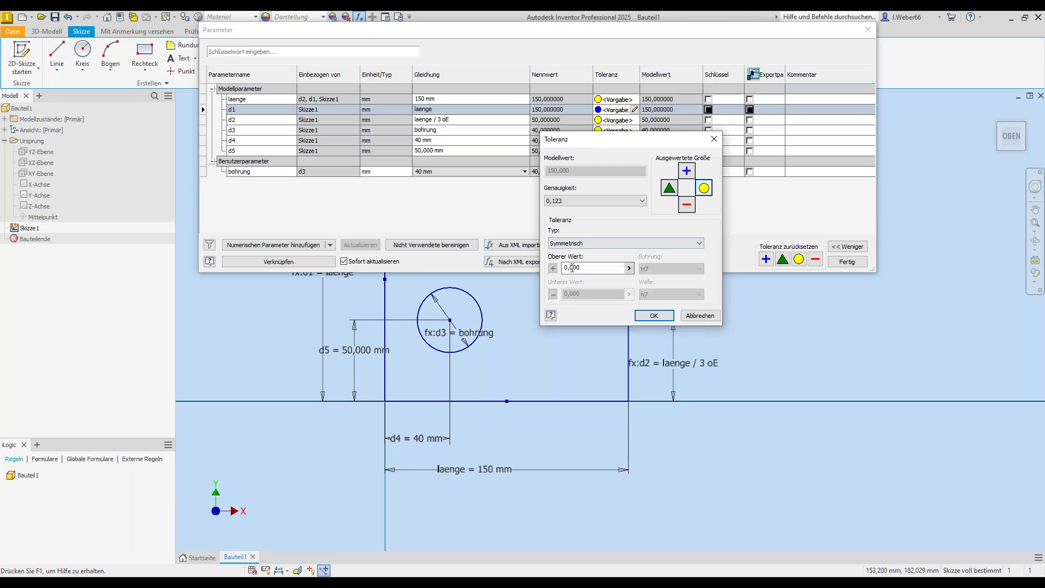
{"action": "left_click_drag", "start_coordinate": [569, 267], "coordinate": [583, 268]}
{"action": "type", "text": "1"}
{"action": "left_click", "coordinate": [653, 316]}
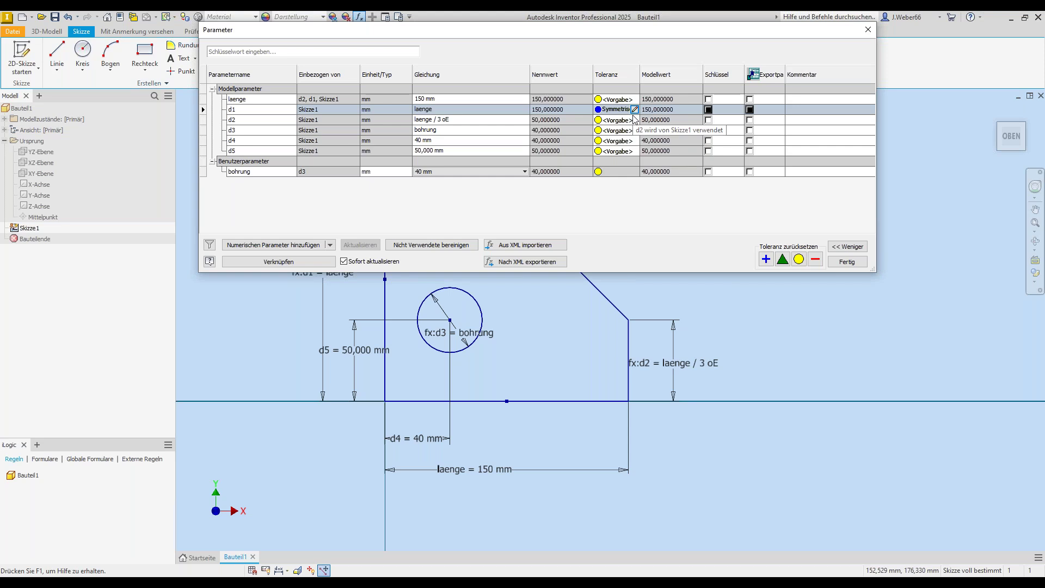
{"action": "left_click", "coordinate": [838, 260]}
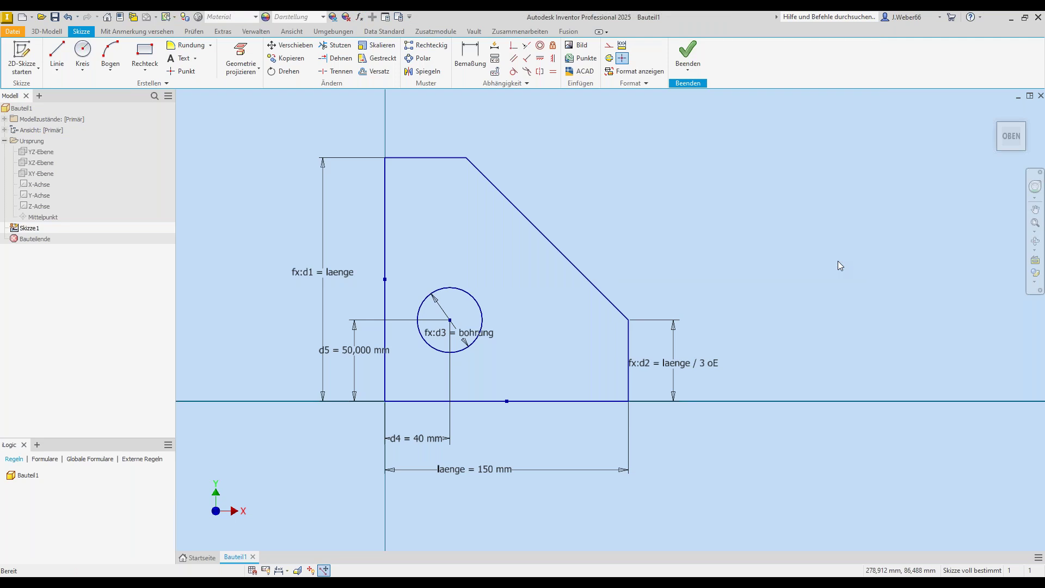
{"action": "left_click", "coordinate": [1036, 209]}
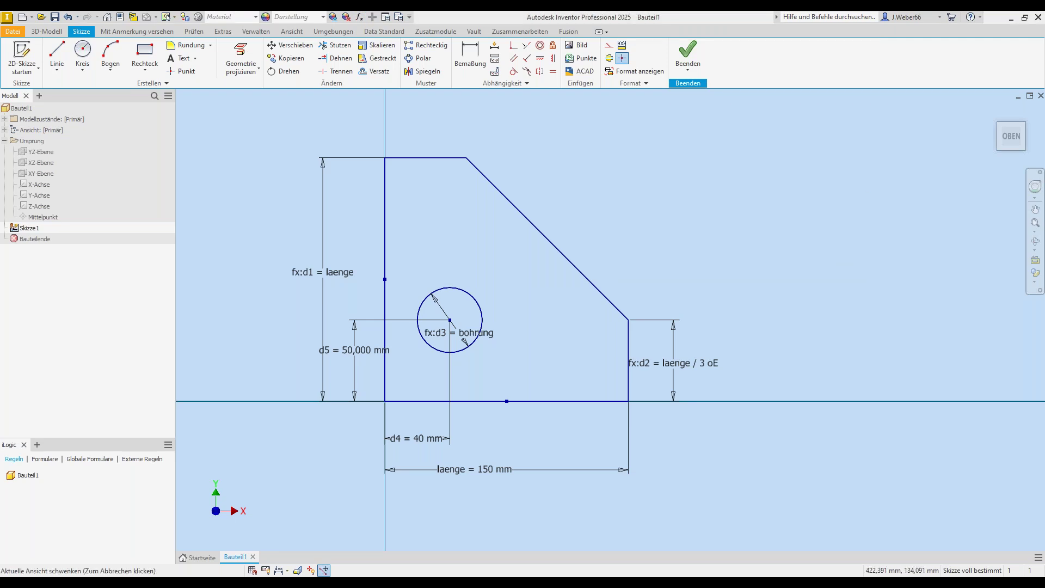
Finish the sketch and extrude the plate profile 10 mm into a solid
{"action": "left_click", "coordinate": [770, 315]}
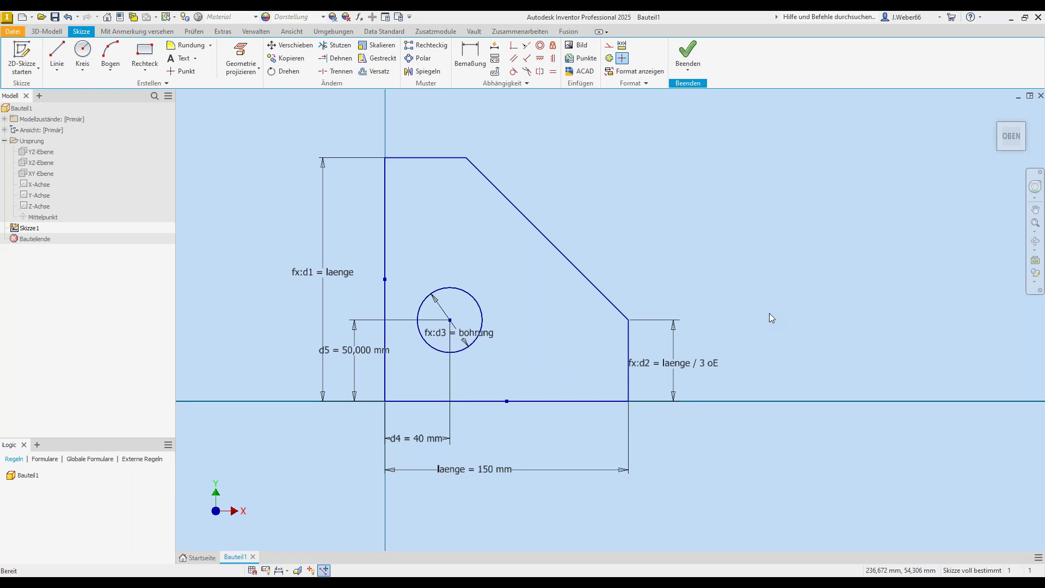
{"action": "left_click", "coordinate": [688, 52]}
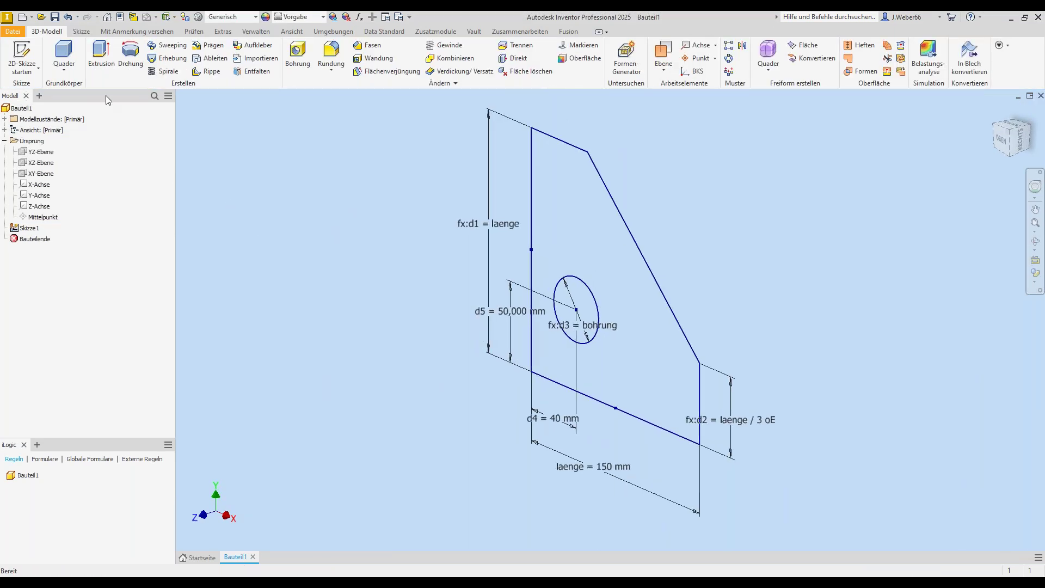
{"action": "key", "text": "e"}
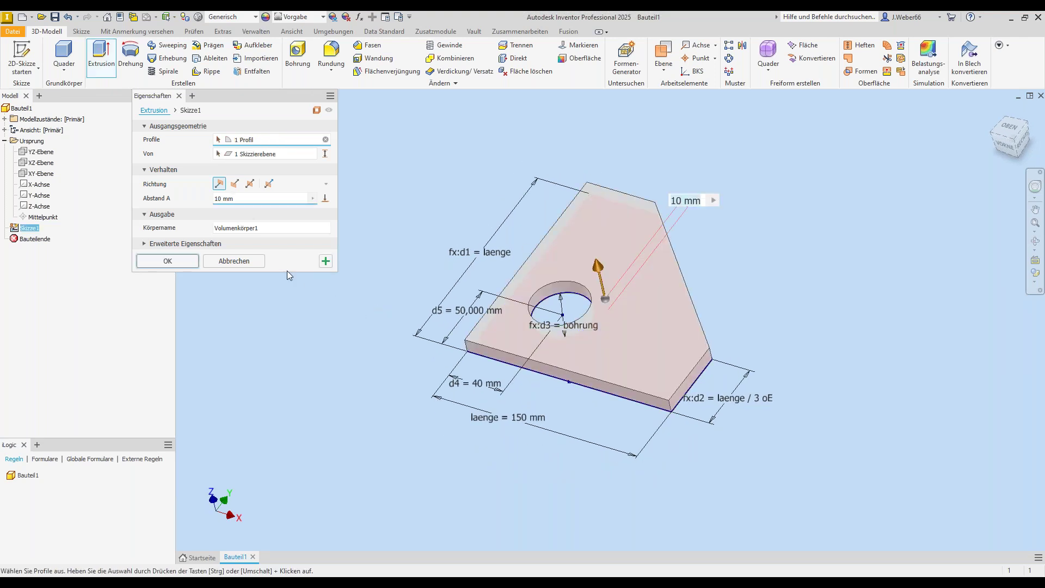
{"action": "left_click", "coordinate": [172, 264]}
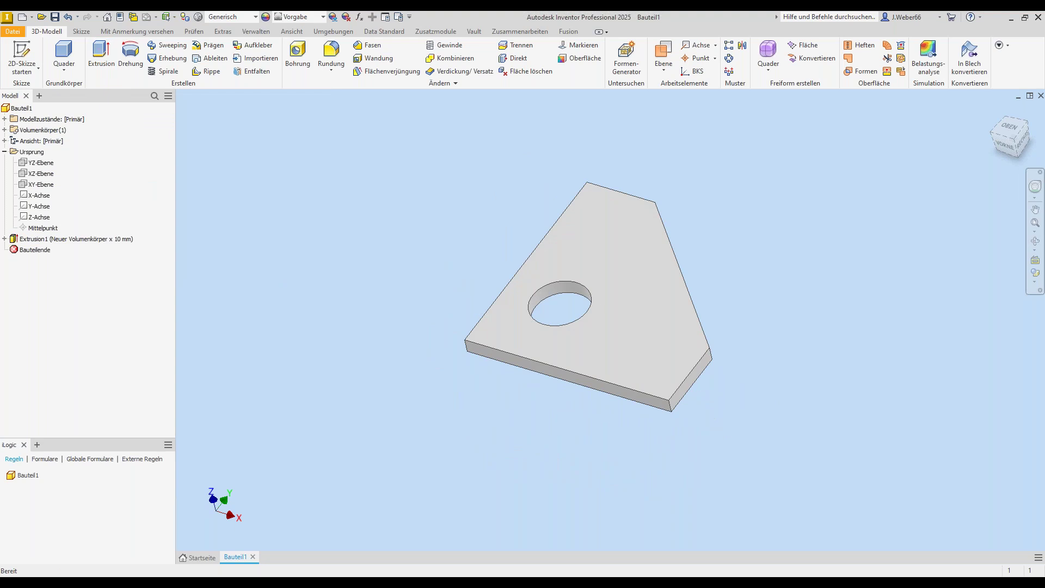
{"action": "left_click", "coordinate": [359, 17]}
Change parameter d6 from 10 mm to 8,5 mm, then return to the slideshow
{"action": "left_click", "coordinate": [422, 161]}
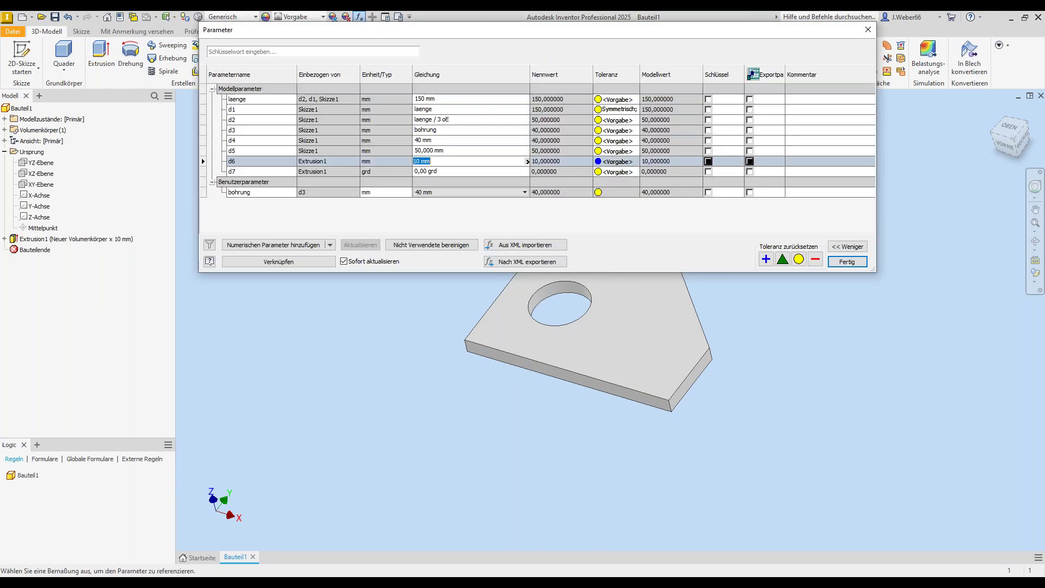
{"action": "type", "text": "8,5"}
{"action": "key", "text": "Return"}
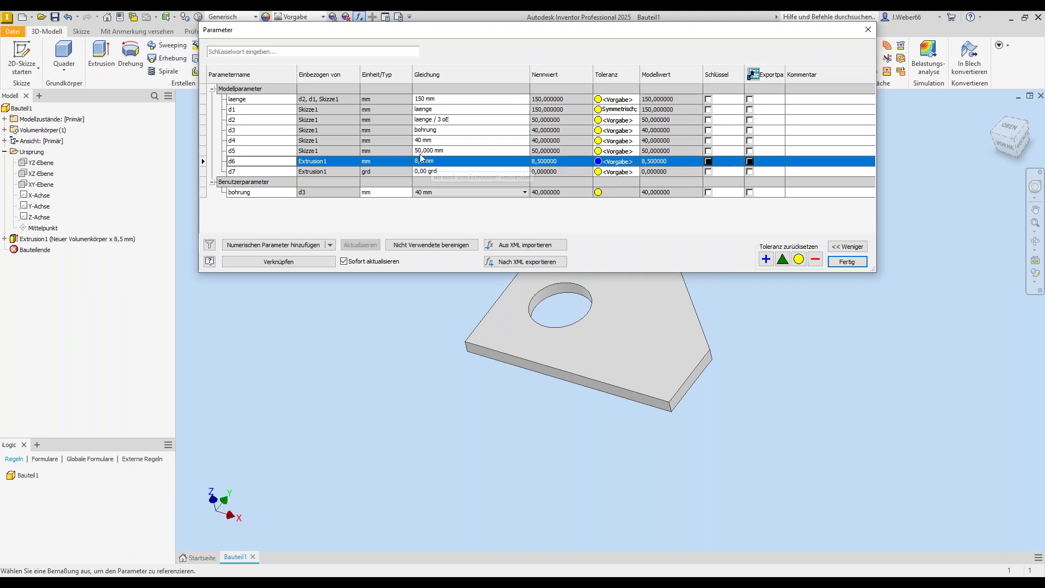
{"action": "left_click", "coordinate": [844, 261]}
{"action": "key", "text": "F6"}
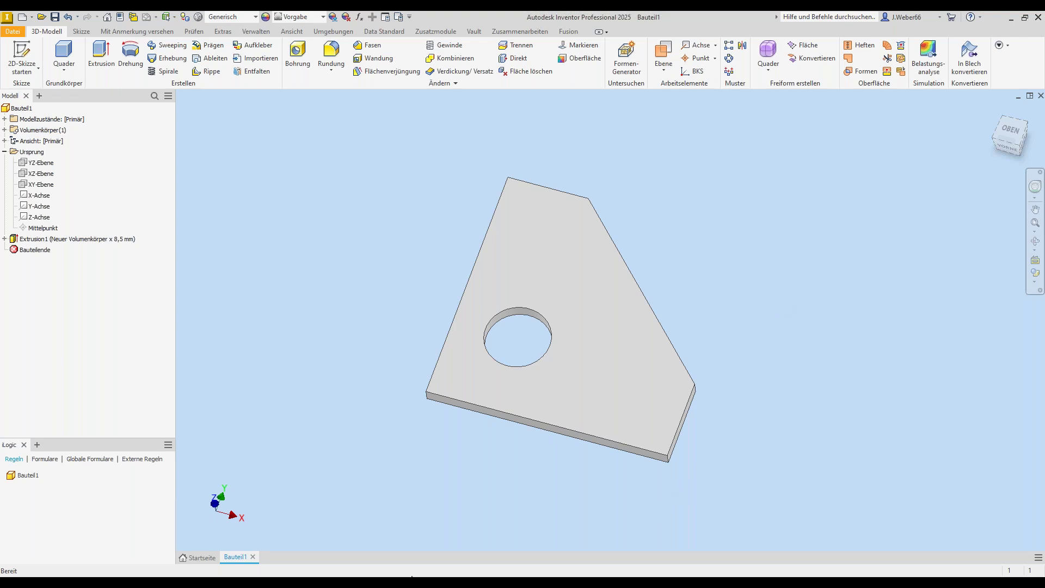
{"action": "left_click", "coordinate": [451, 571]}
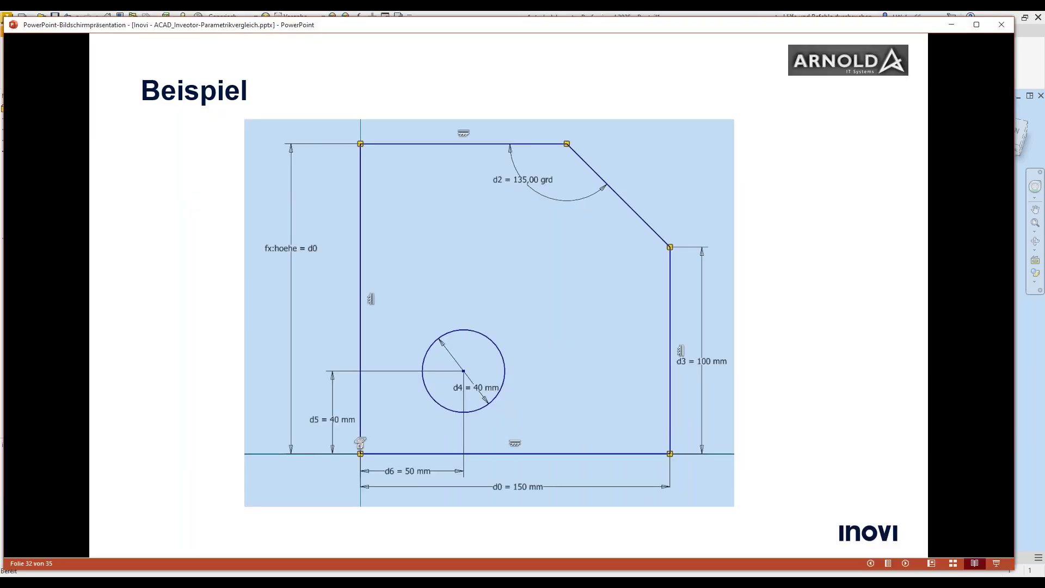
Advance the slideshow to the final slide, 35 of 35, 'Kontakt'
{"action": "left_click", "coordinate": [864, 387]}
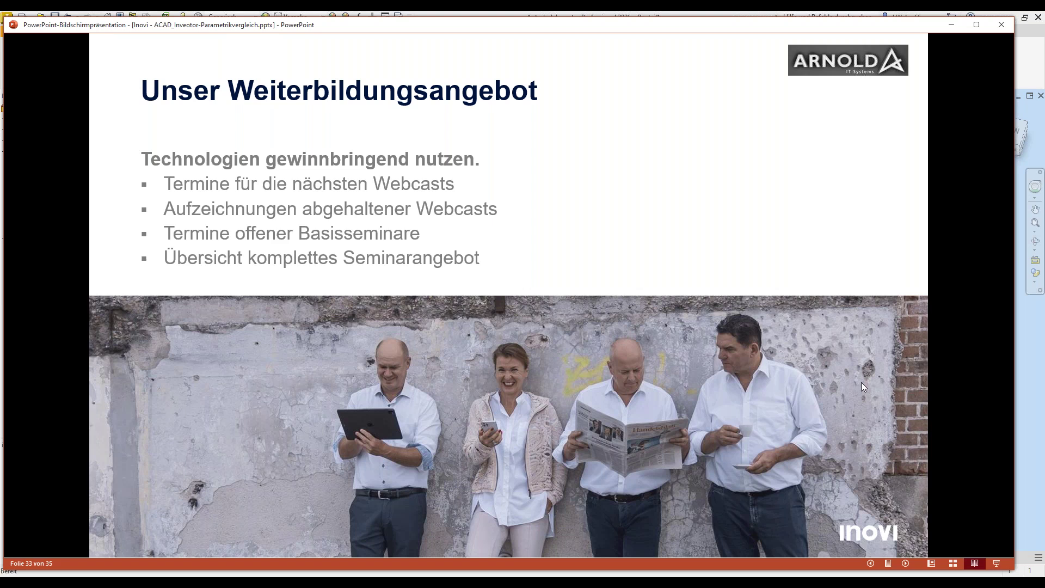
{"action": "left_click", "coordinate": [861, 382]}
{"action": "key", "text": "Left"}
{"action": "key", "text": "Right"}
{"action": "key", "text": "Right"}
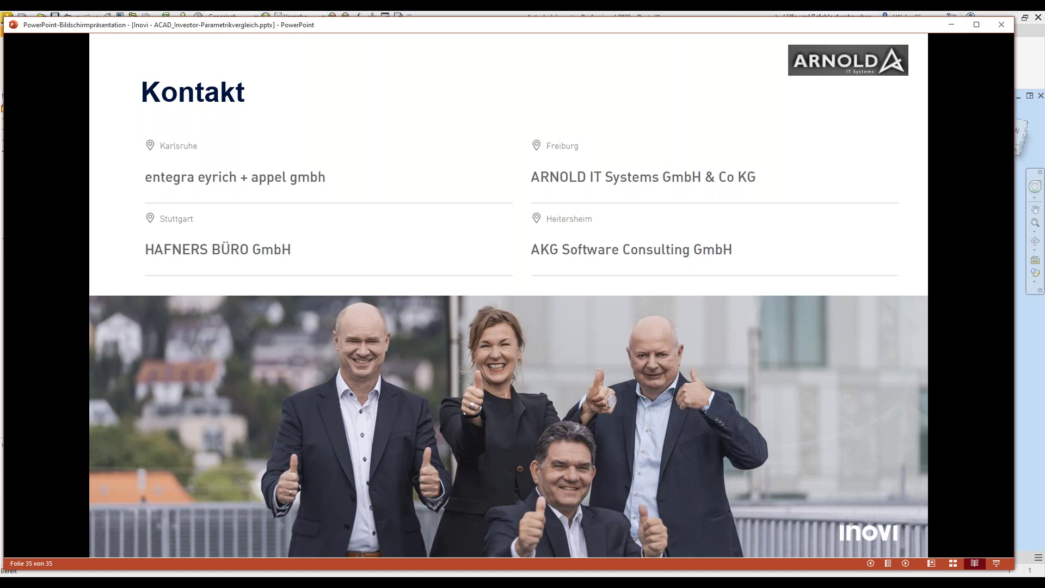